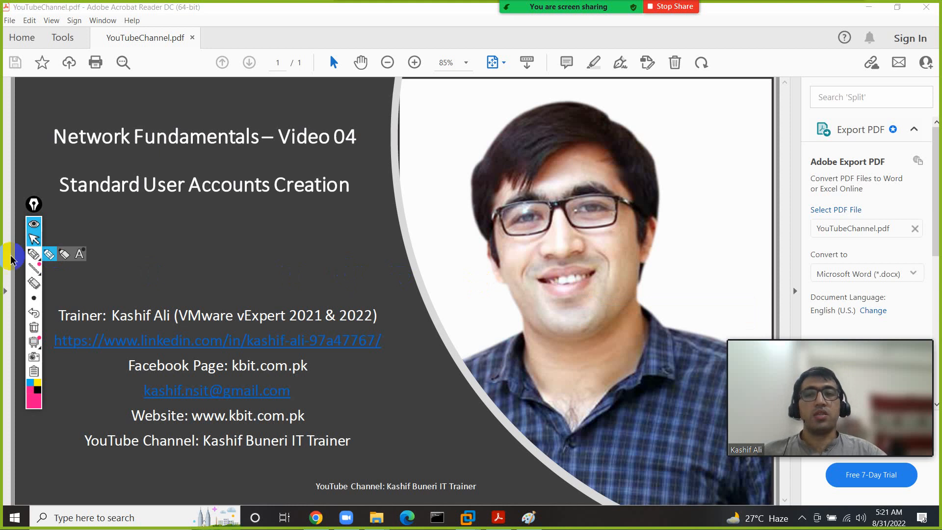
# - Underline 'Standard User Accounts' on the slide in pink, then clear the mark
pyautogui.click(30, 253)
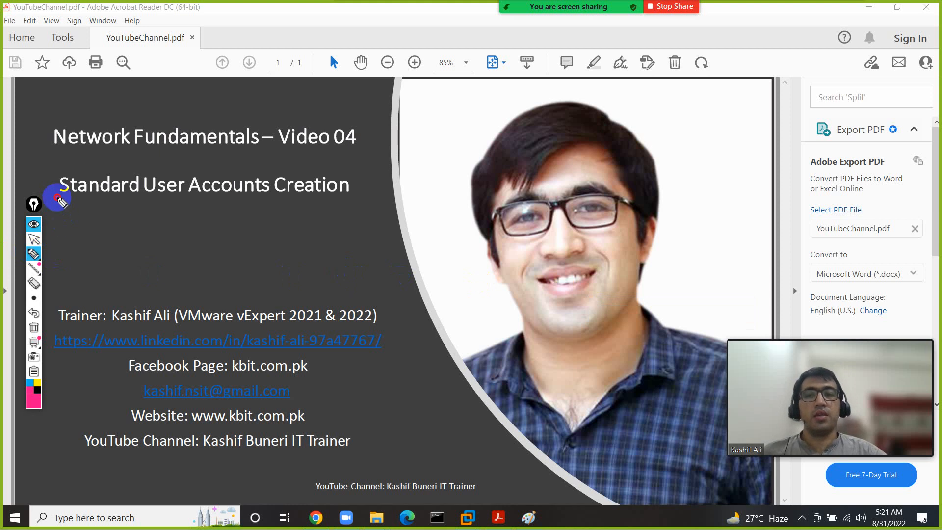
pyautogui.moveTo(56, 197); pyautogui.dragTo(251, 199)
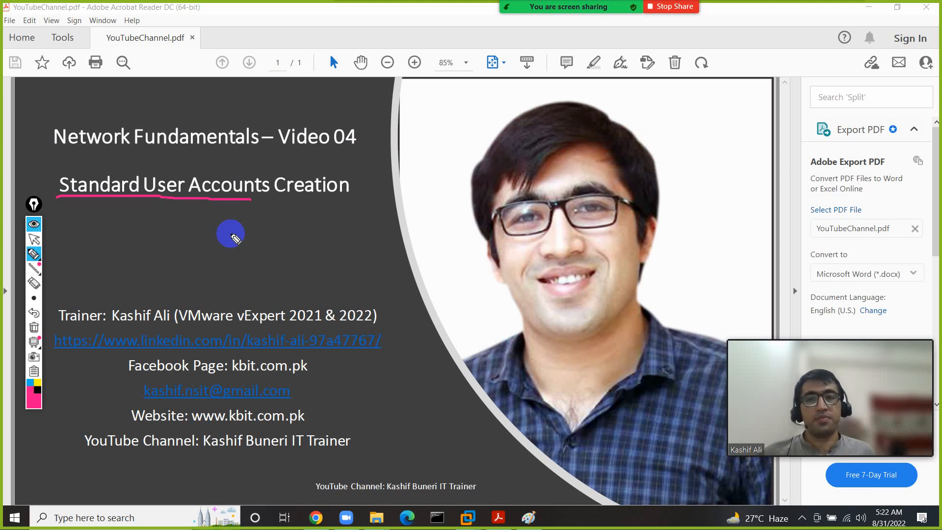
pyautogui.click(34, 327)
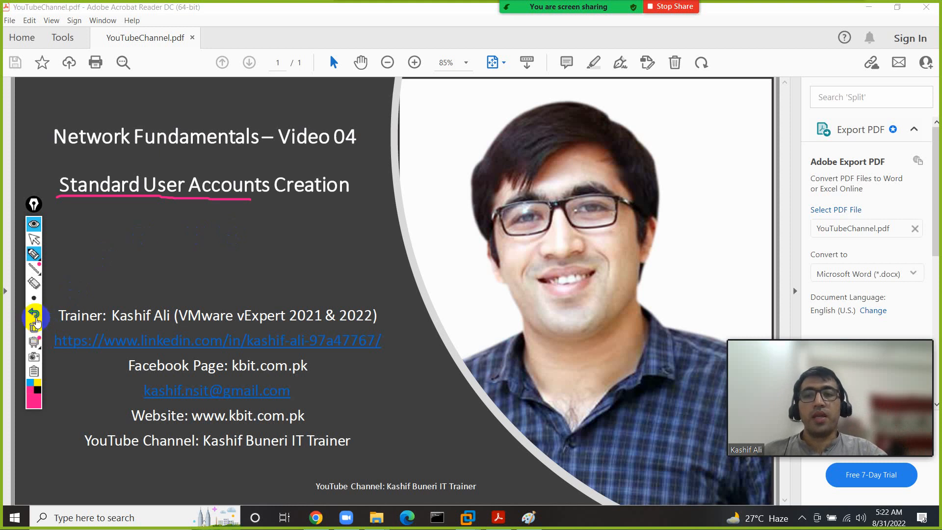
pyautogui.click(34, 239)
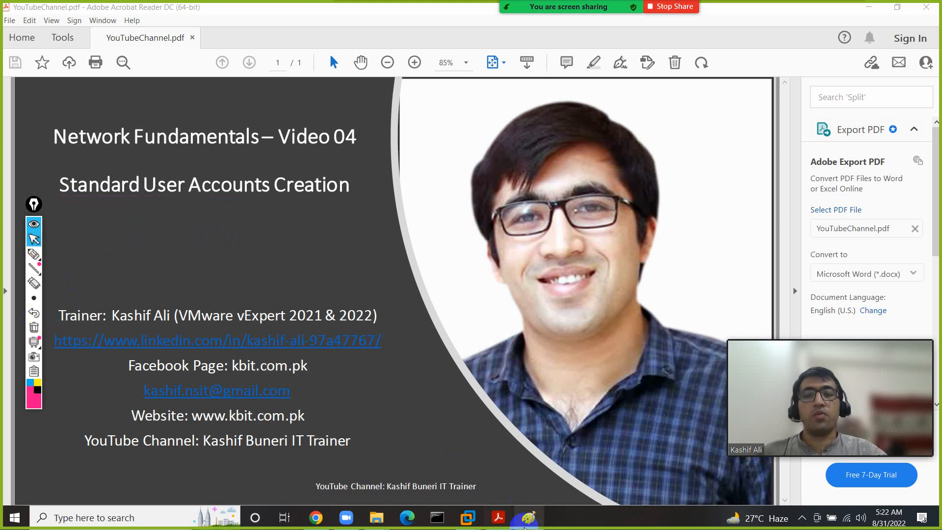
# - Bring the Paint notes window in front of the PDF slide
pyautogui.moveTo(528, 525)
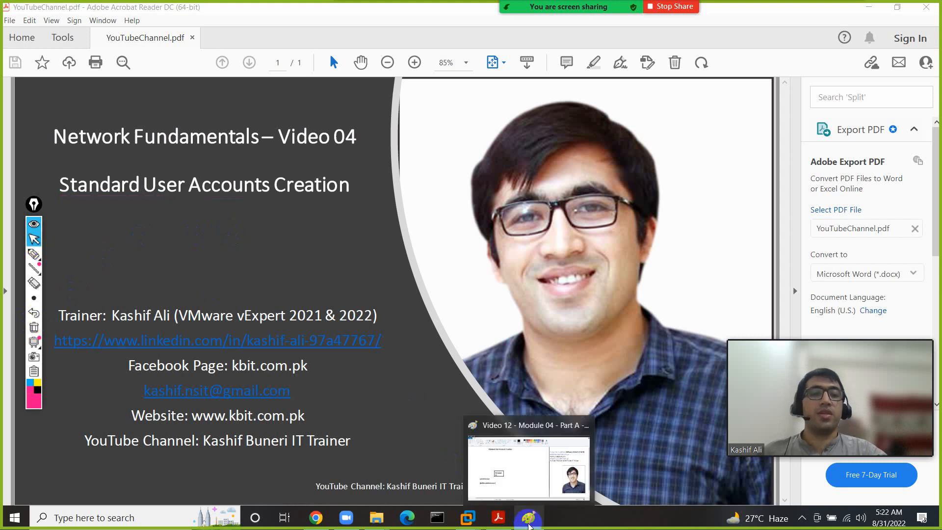
pyautogui.click(516, 467)
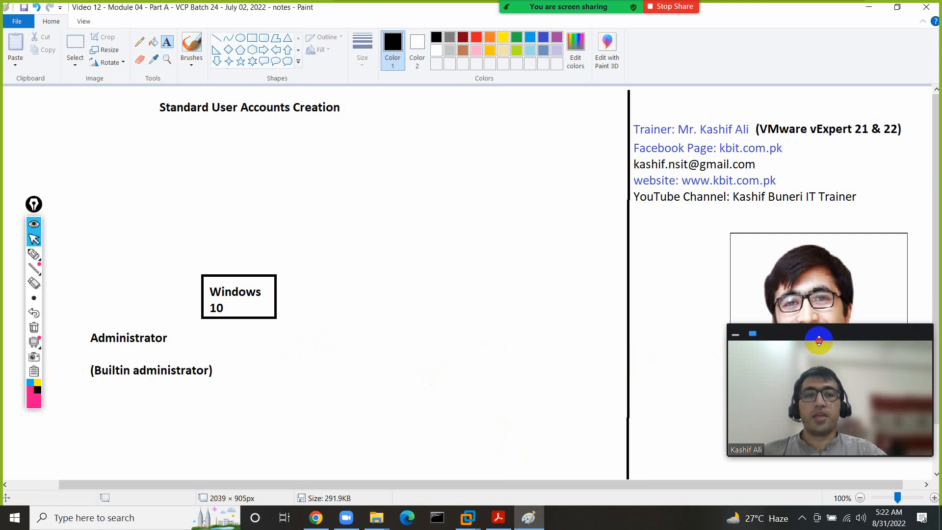
pyautogui.moveTo(823, 331); pyautogui.dragTo(809, 384)
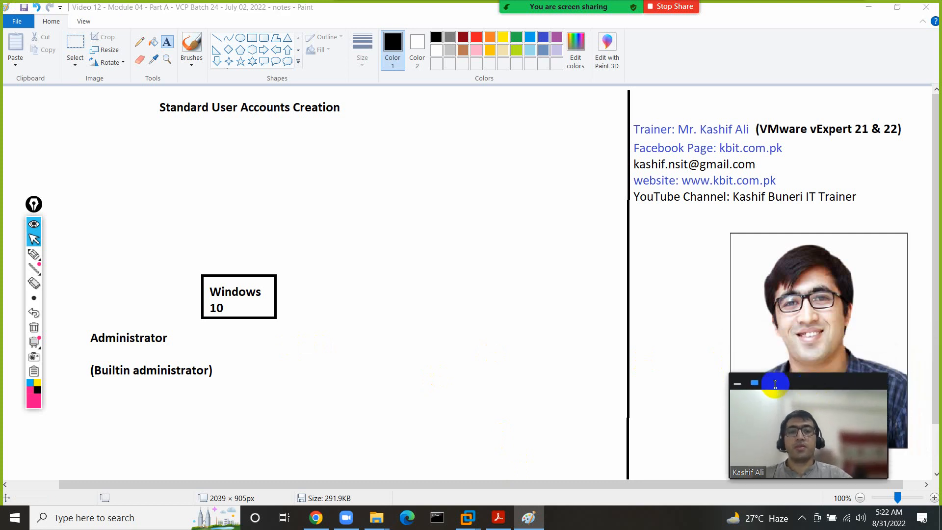
# - Circle and underline the Windows 10 and Administrator notes in pink, then erase all ink
pyautogui.click(33, 254)
pyautogui.moveTo(210, 259)
pyautogui.mouseDown()
pyautogui.moveTo(181, 257)
pyautogui.moveTo(75, 311)
pyautogui.moveTo(131, 413)
pyautogui.moveTo(275, 326)
pyautogui.moveTo(225, 255)
pyautogui.moveTo(178, 256)
pyautogui.mouseUp()
pyautogui.moveTo(92, 353); pyautogui.dragTo(177, 355)
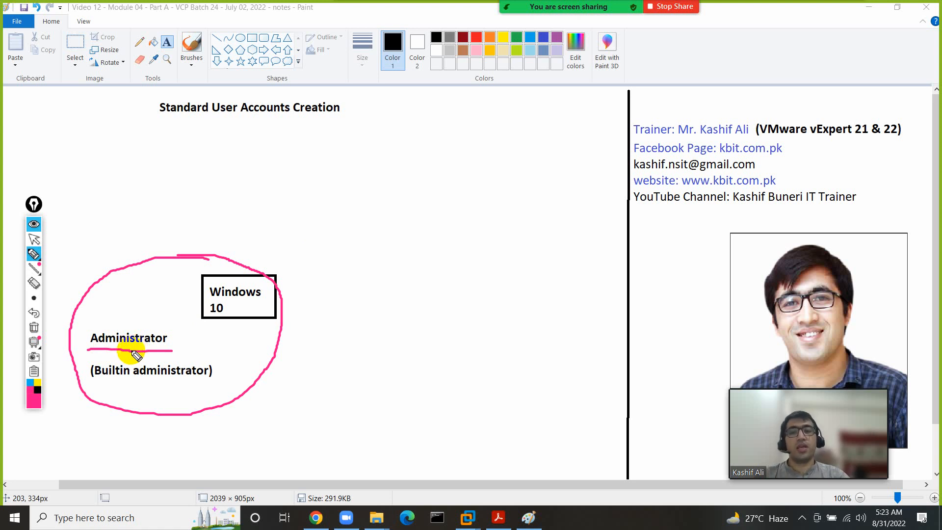
pyautogui.moveTo(154, 321)
pyautogui.mouseDown()
pyautogui.moveTo(130, 313)
pyautogui.moveTo(79, 344)
pyautogui.moveTo(199, 410)
pyautogui.moveTo(204, 343)
pyautogui.moveTo(125, 330)
pyautogui.mouseUp()
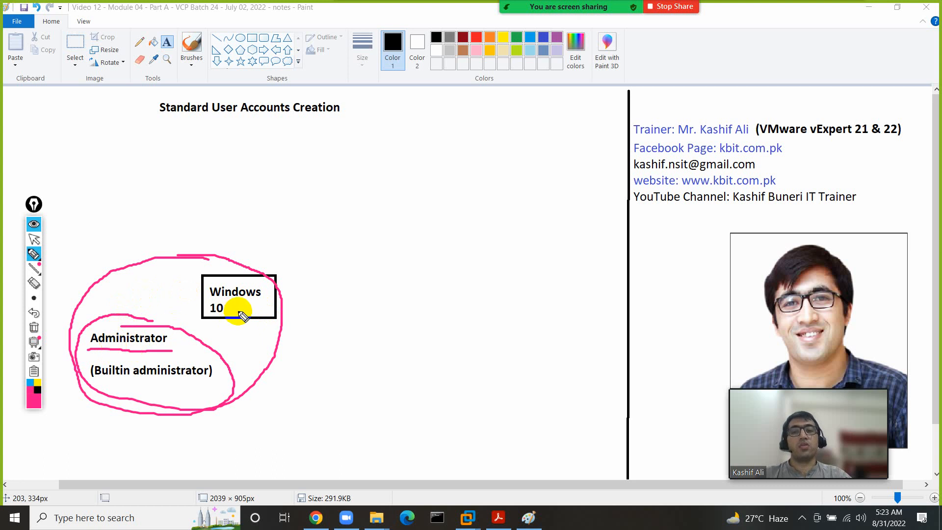
pyautogui.moveTo(300, 281); pyautogui.dragTo(372, 280)
pyautogui.moveTo(302, 298); pyautogui.dragTo(379, 300)
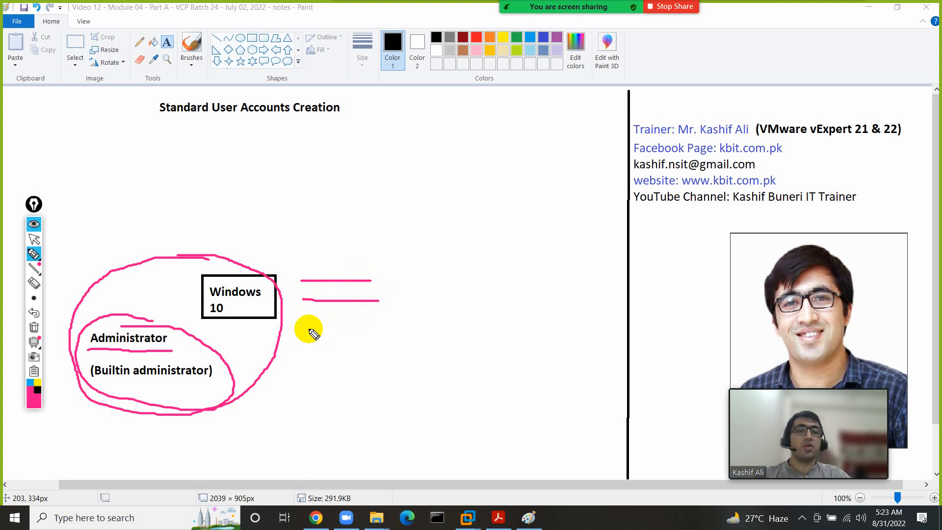
pyautogui.click(34, 328)
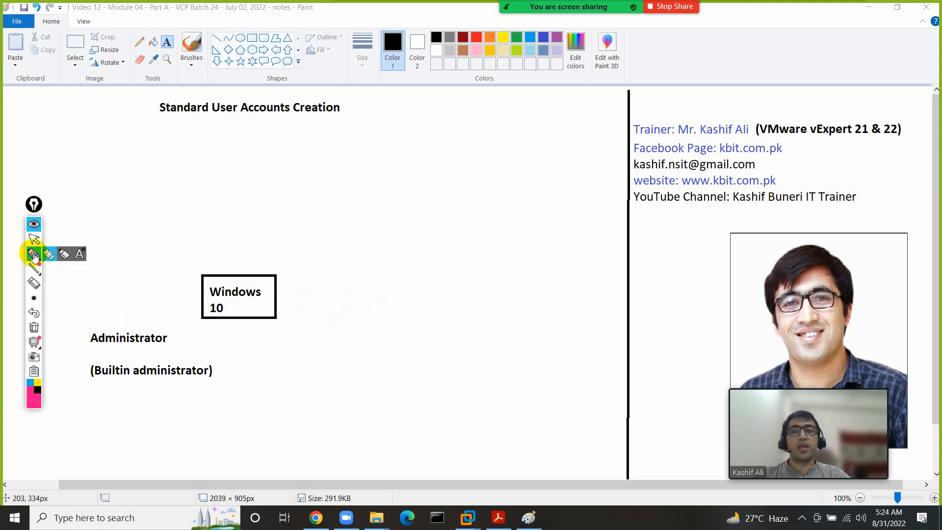
pyautogui.click(34, 240)
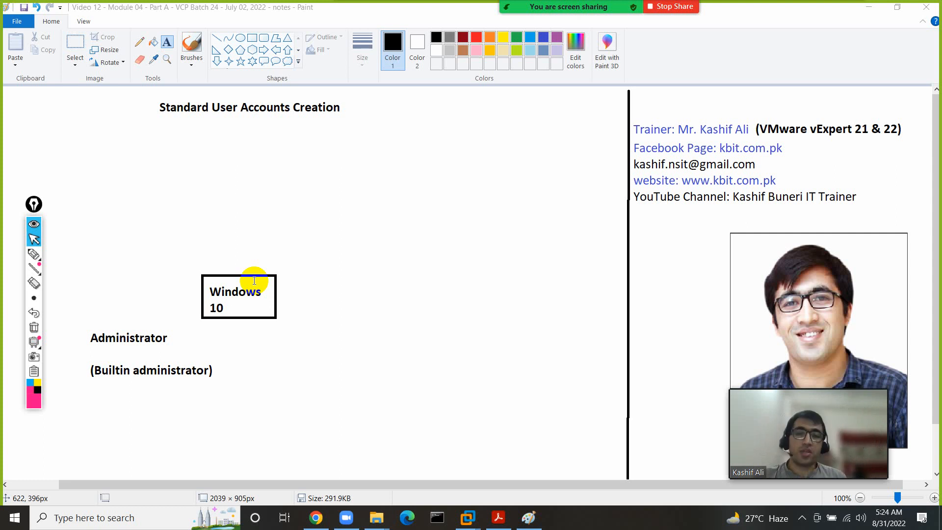
pyautogui.moveTo(467, 516)
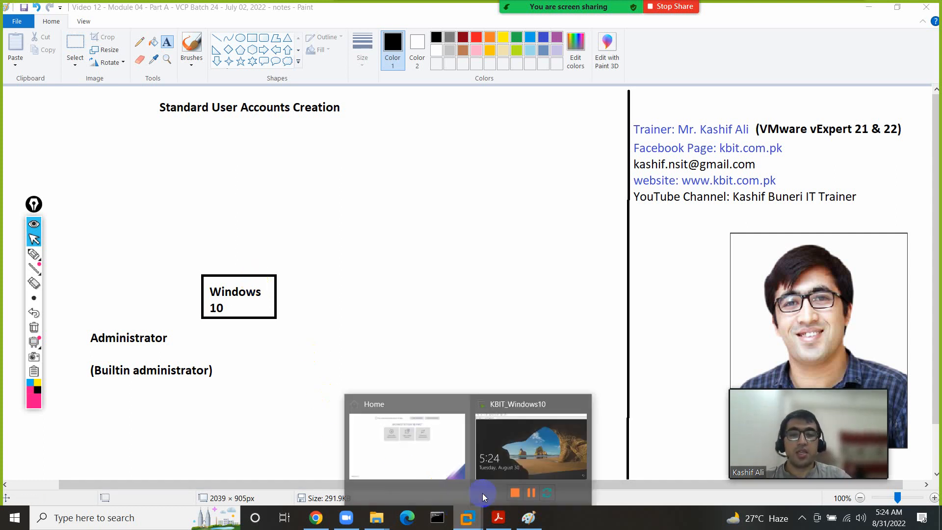
# - Show the KBIT_Windows10 sign-in screen, circle the Administrator account and password field in pink, then clear the ink
pyautogui.click(533, 437)
pyautogui.click(485, 327)
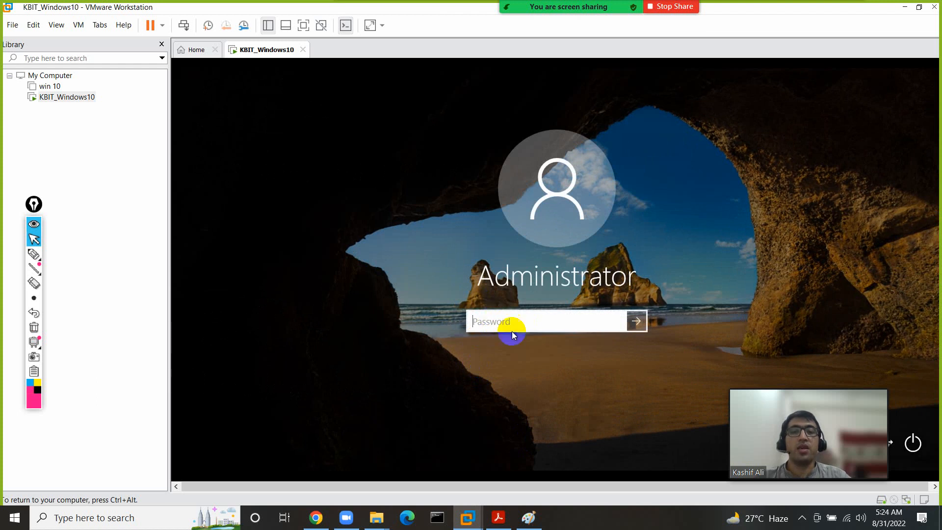
pyautogui.click(33, 254)
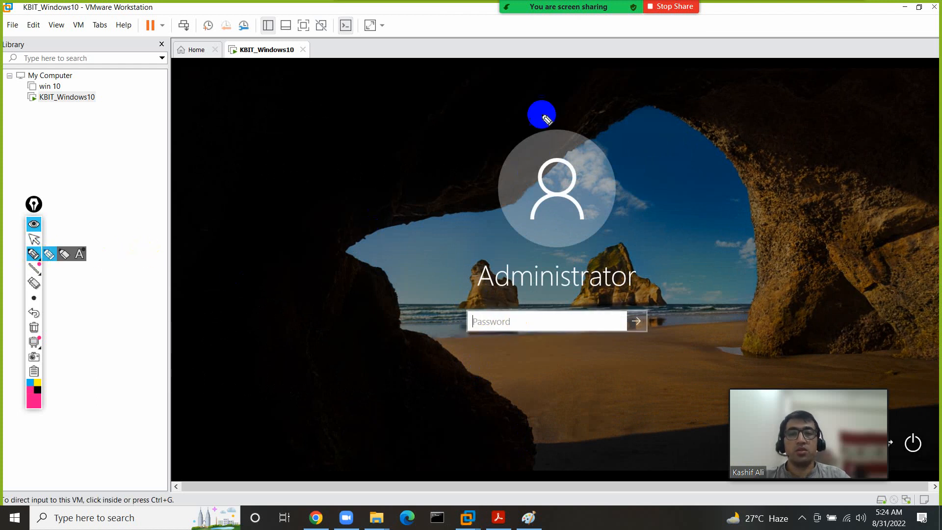
pyautogui.moveTo(535, 114)
pyautogui.mouseDown()
pyautogui.moveTo(408, 249)
pyautogui.moveTo(631, 368)
pyautogui.moveTo(589, 110)
pyautogui.moveTo(513, 374)
pyautogui.mouseUp()
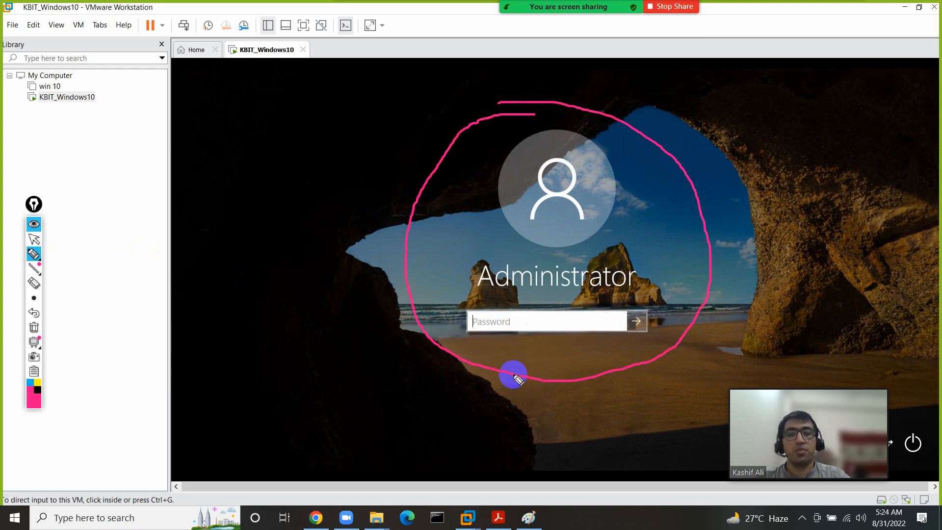
pyautogui.moveTo(499, 323)
pyautogui.mouseDown()
pyautogui.moveTo(351, 337)
pyautogui.moveTo(352, 364)
pyautogui.mouseUp()
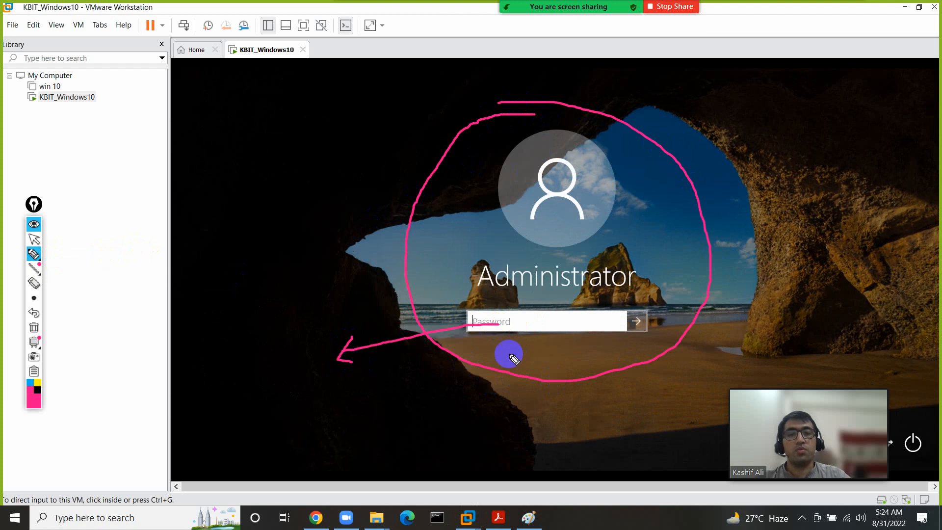
pyautogui.moveTo(469, 263)
pyautogui.mouseDown()
pyautogui.moveTo(457, 347)
pyautogui.moveTo(660, 320)
pyautogui.moveTo(517, 254)
pyautogui.moveTo(451, 295)
pyautogui.mouseUp()
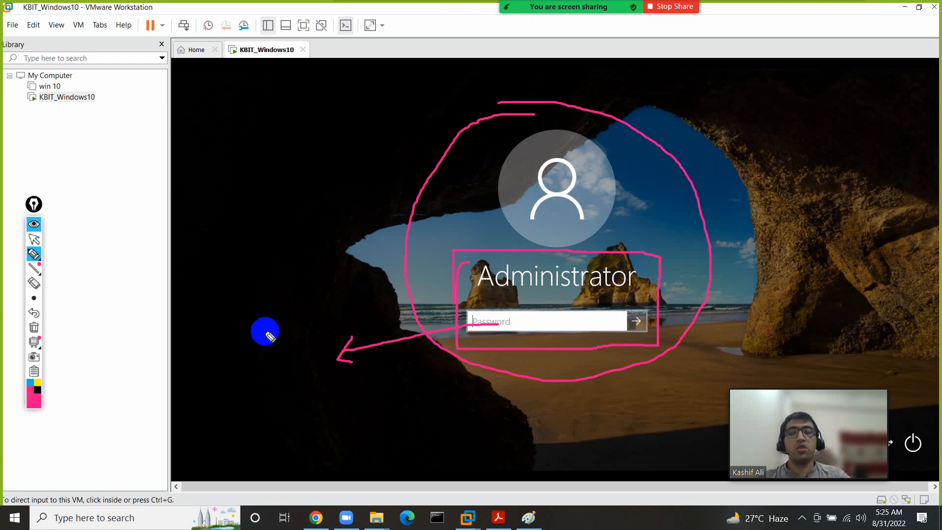
pyautogui.click(34, 328)
pyautogui.click(34, 239)
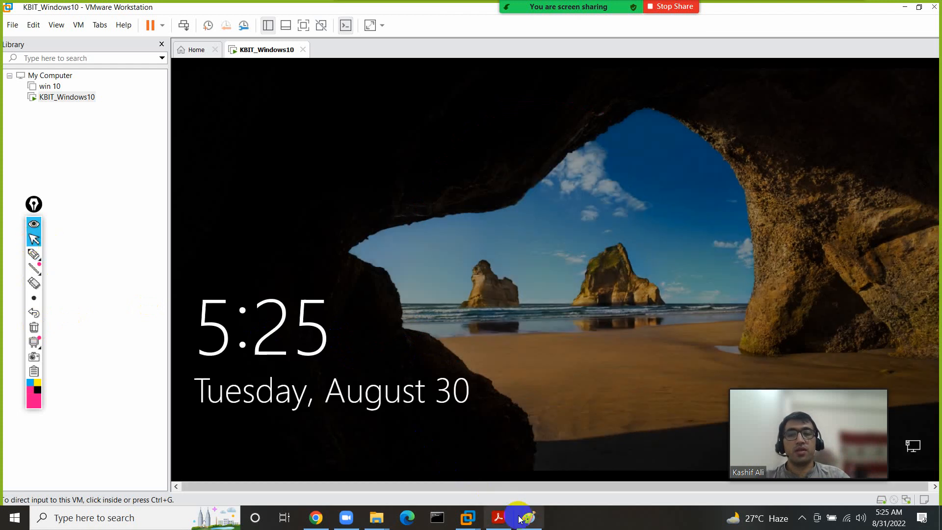
# - Type user1, user2 and user3 on separate lines beside the Windows 10 box in Paint
pyautogui.click(530, 519)
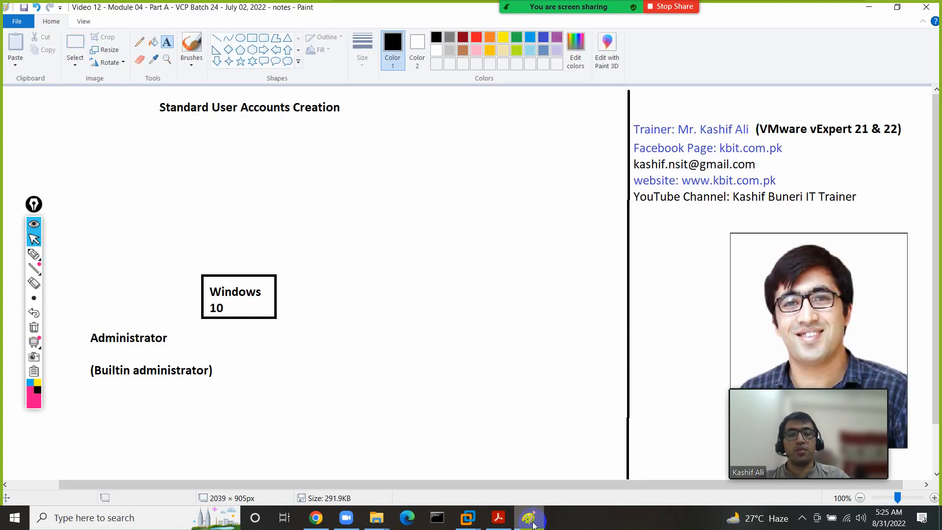
pyautogui.click(307, 253)
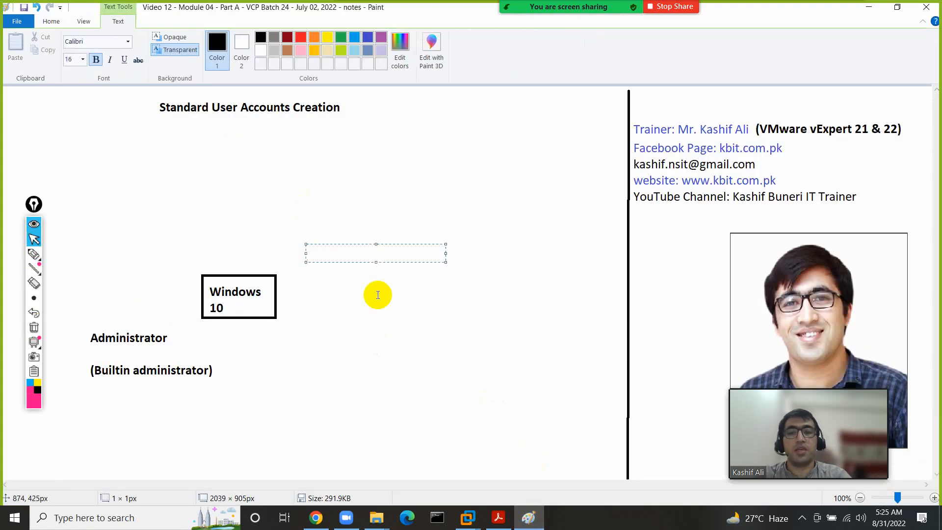
pyautogui.write('user1')
pyautogui.press('Return')
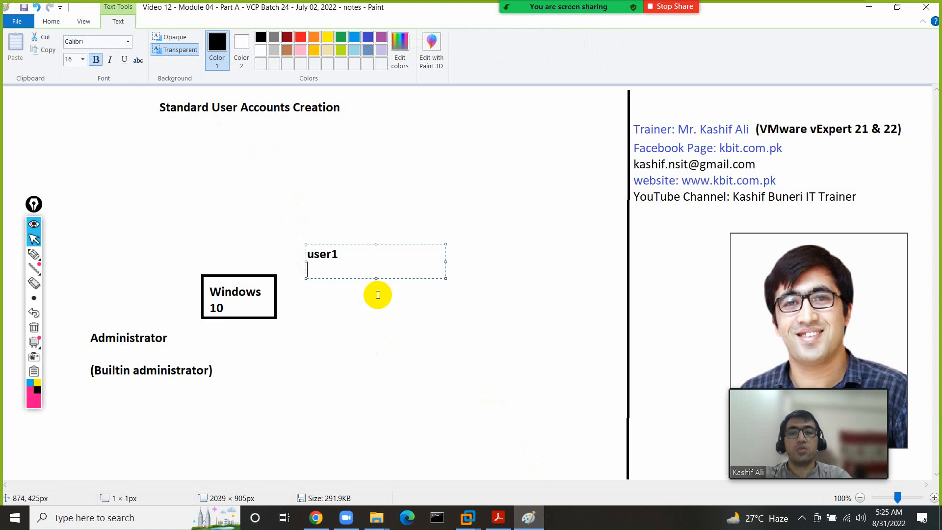
pyautogui.press('Return')
pyautogui.write('user2')
pyautogui.press('Return')
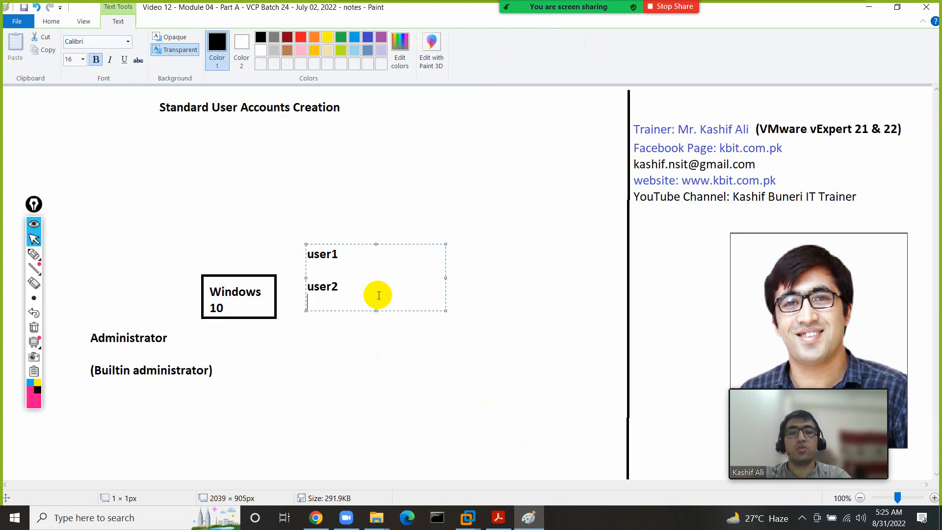
pyautogui.press('Return')
pyautogui.write('user3')
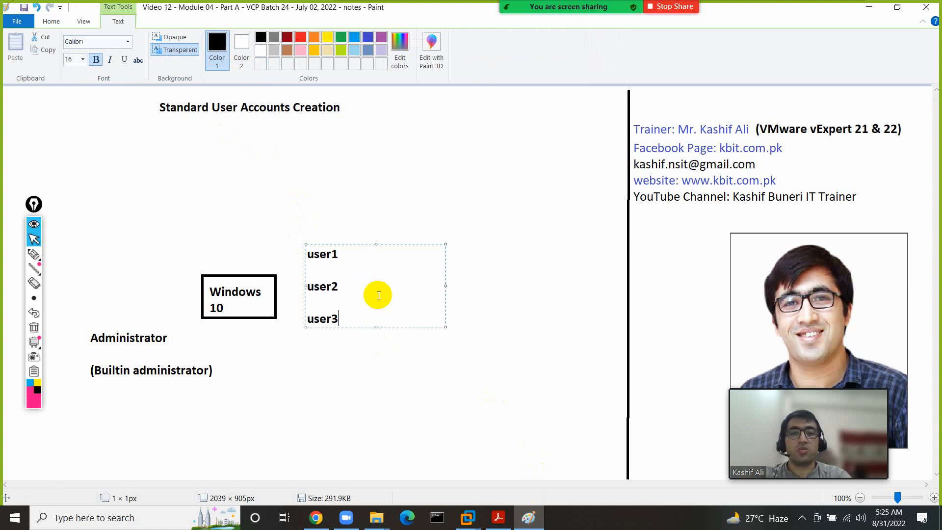
pyautogui.click(368, 343)
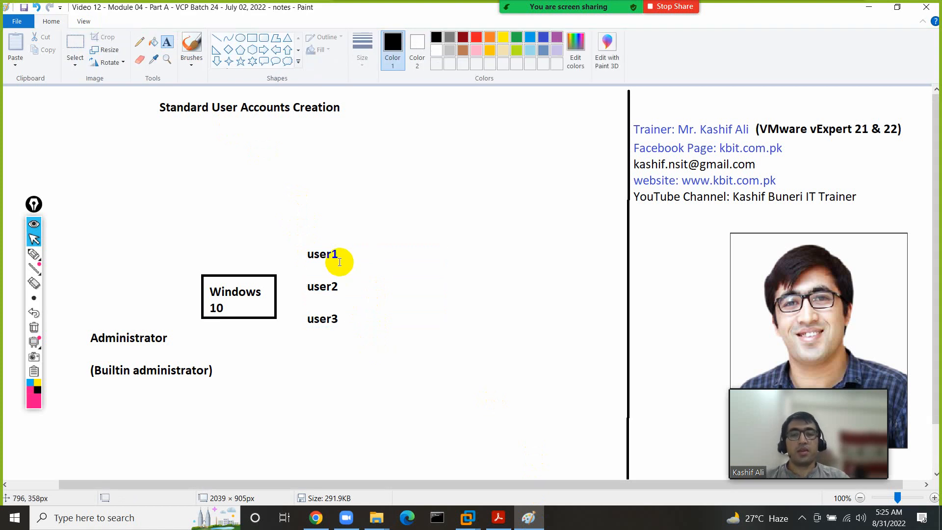
# - Unlock the KBIT_Windows10 VM and enter the Administrator password to reach the desktop
pyautogui.moveTo(467, 518)
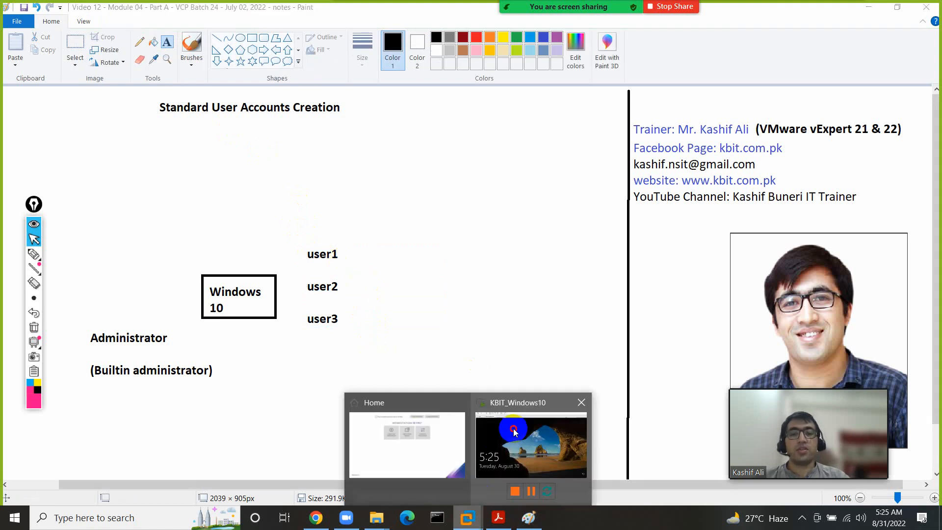
pyautogui.click(515, 432)
pyautogui.click(490, 346)
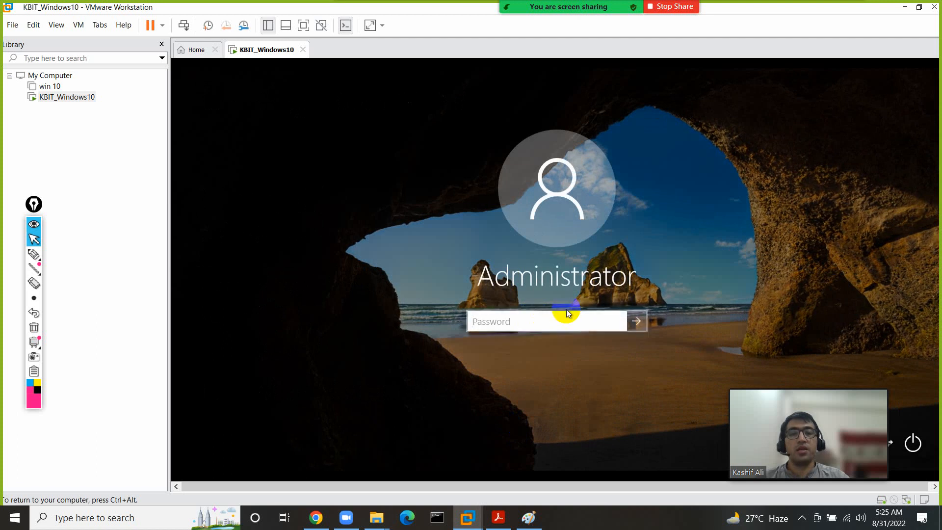
pyautogui.write('1234')
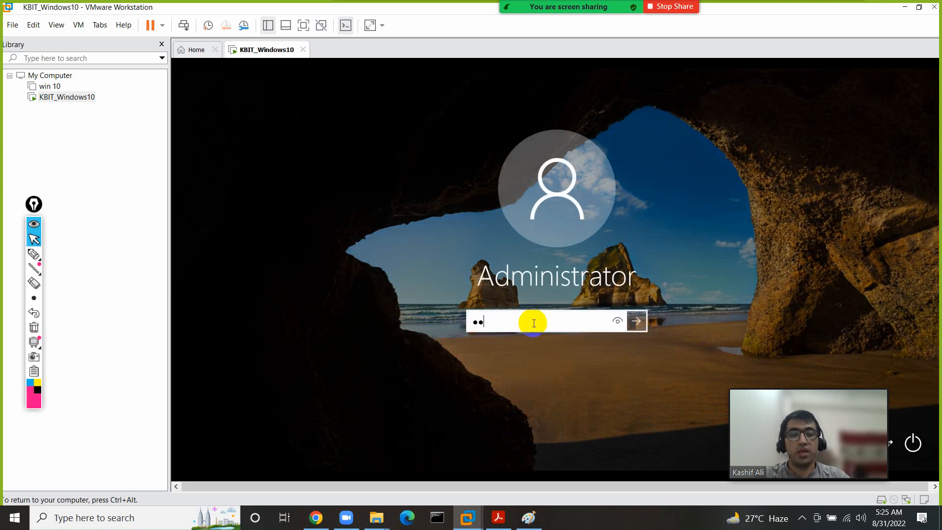
pyautogui.press('Return')
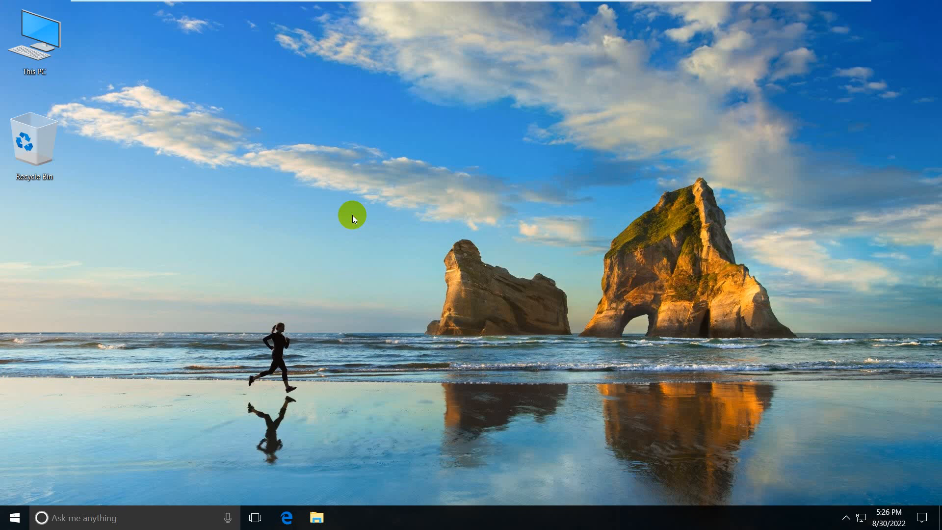
# - Open Computer Management via This PC > Manage and expand Local Users and Groups to Users
pyautogui.rightClick(54, 52)
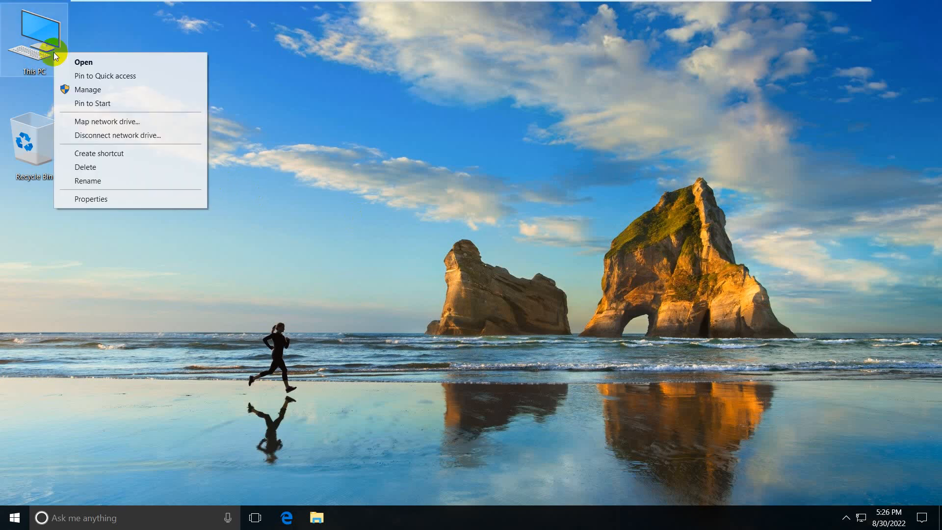
pyautogui.click(95, 91)
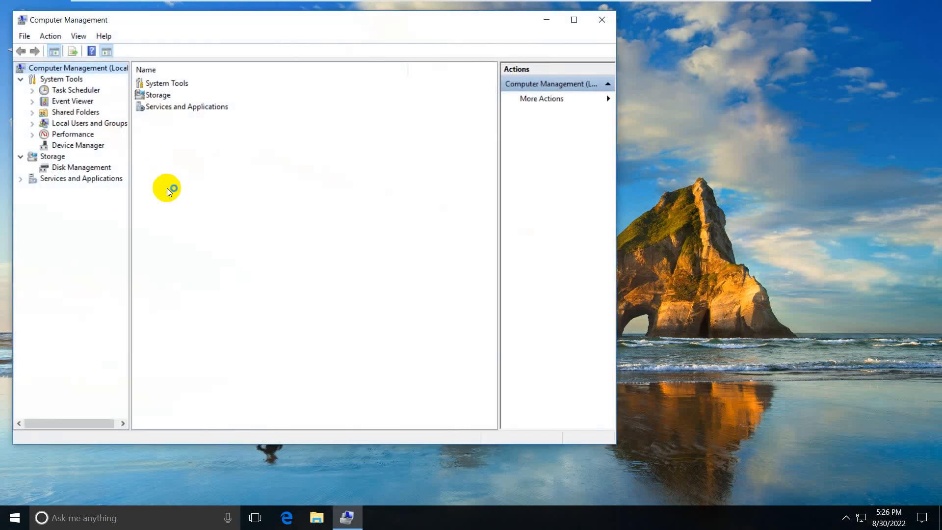
pyautogui.click(104, 128)
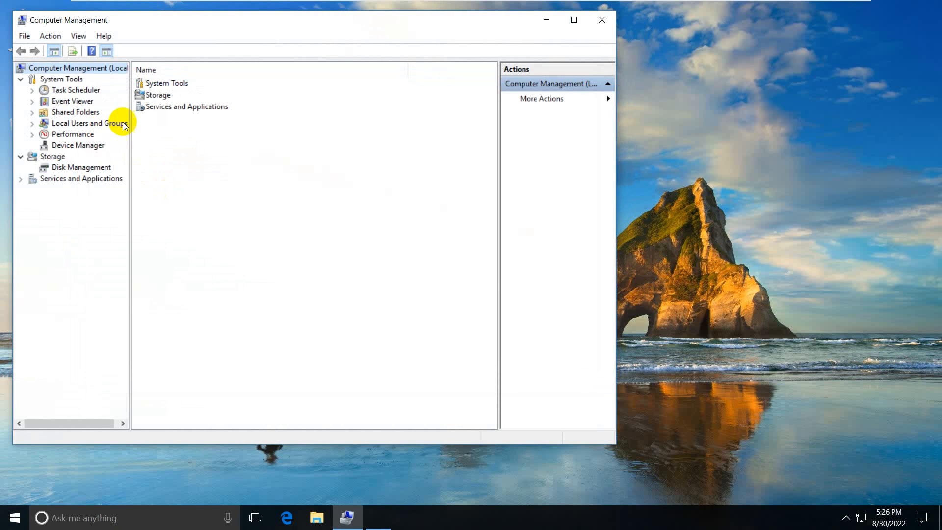
pyautogui.doubleClick(62, 123)
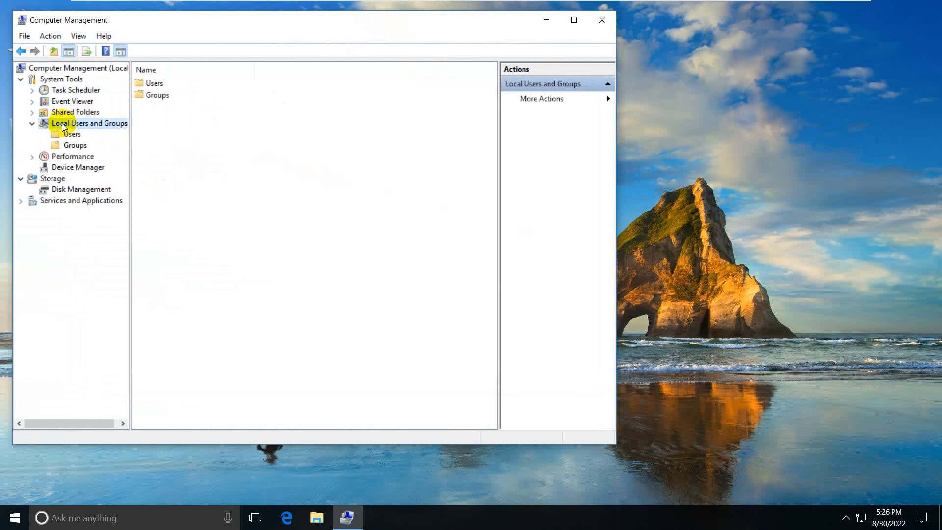
pyautogui.doubleClick(149, 86)
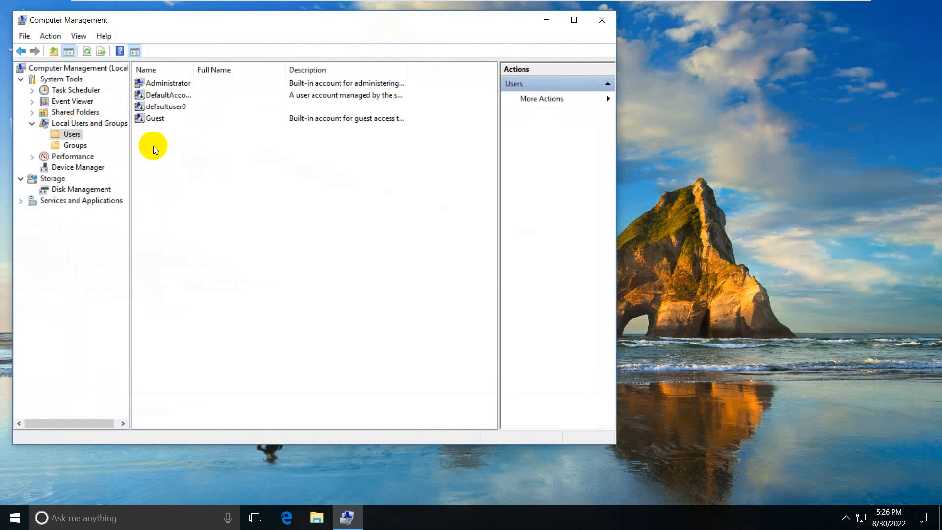
pyautogui.rightClick(64, 137)
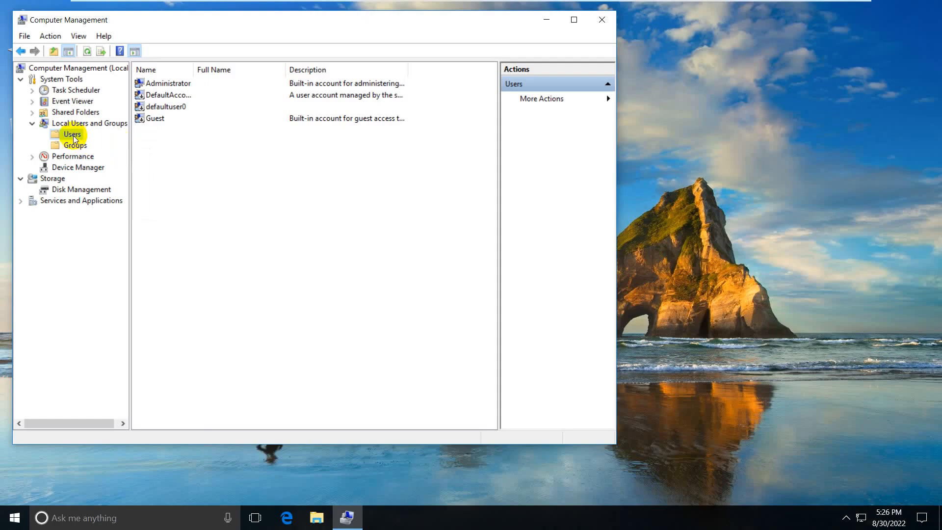
pyautogui.rightClick(74, 136)
# - Create local user user1 with 'User must change password at next logon' unchecked
pyautogui.click(104, 143)
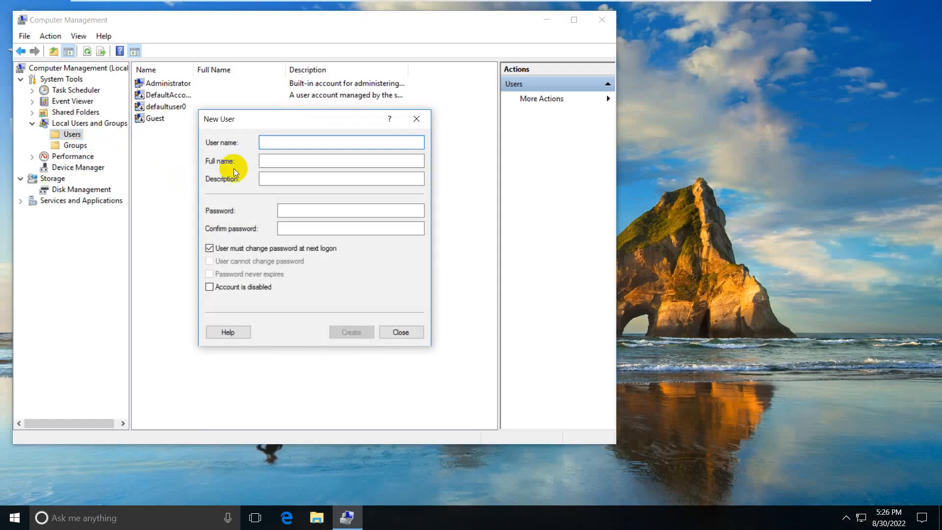
pyautogui.write('user1')
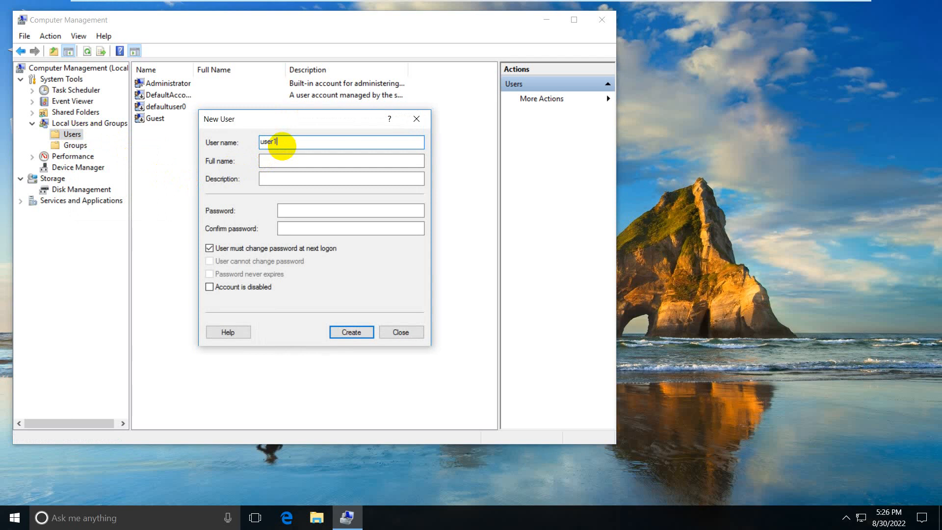
pyautogui.click(288, 158)
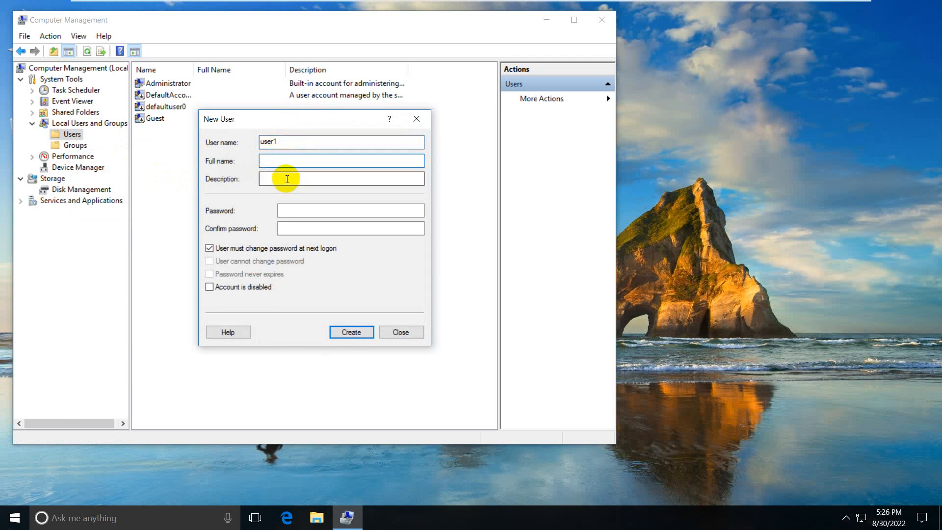
pyautogui.click(287, 178)
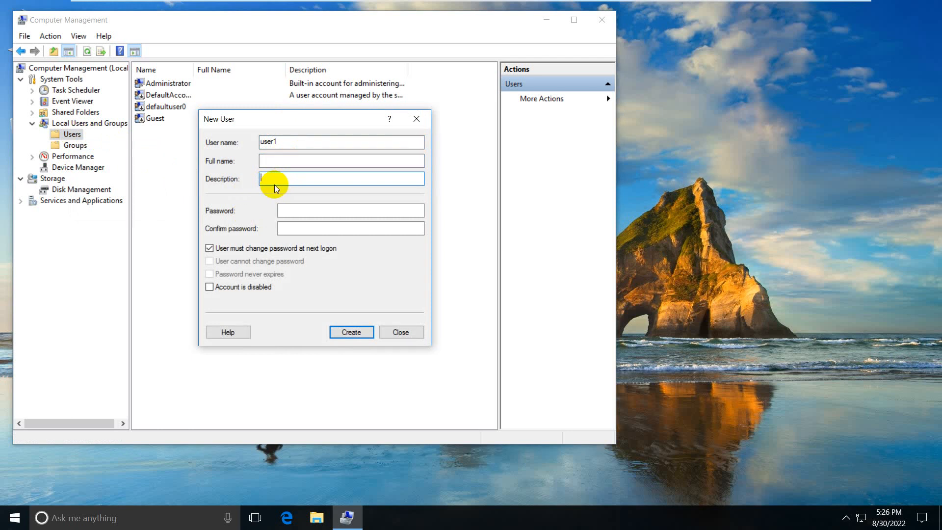
pyautogui.click(285, 209)
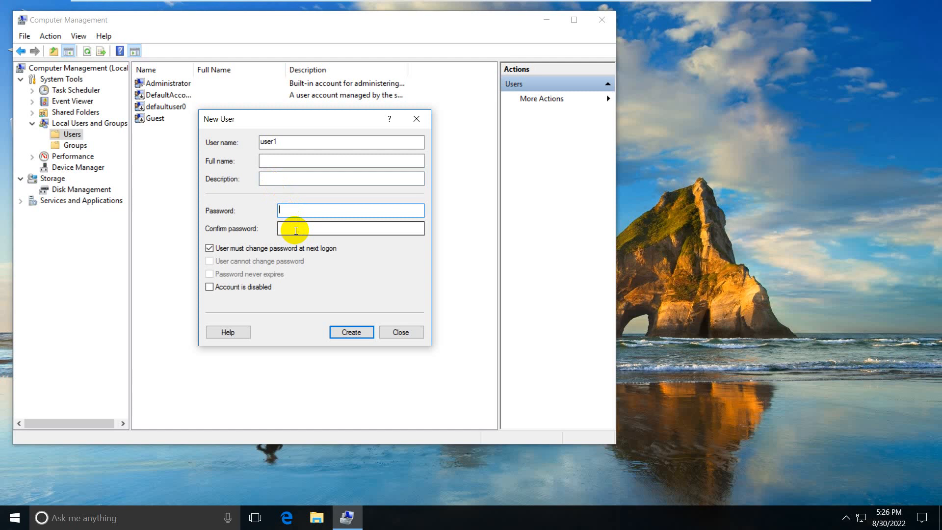
pyautogui.click(296, 230)
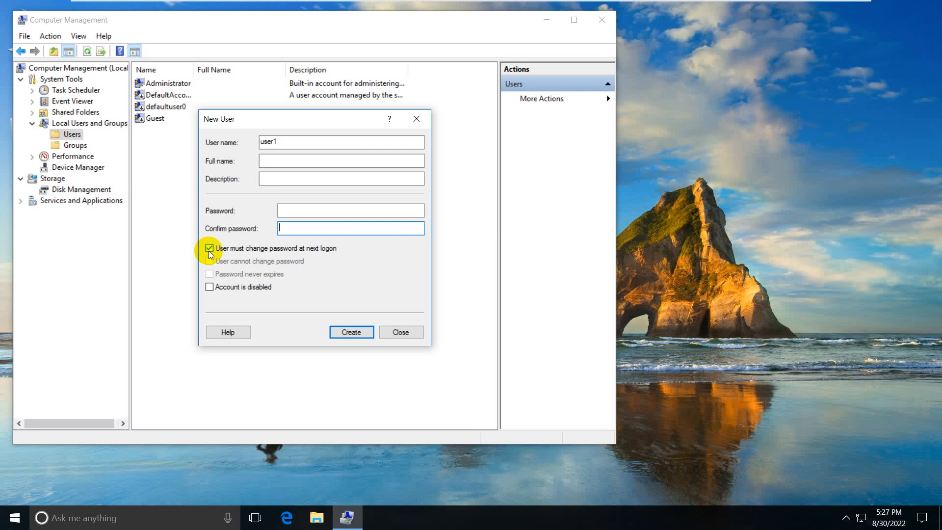
pyautogui.click(234, 248)
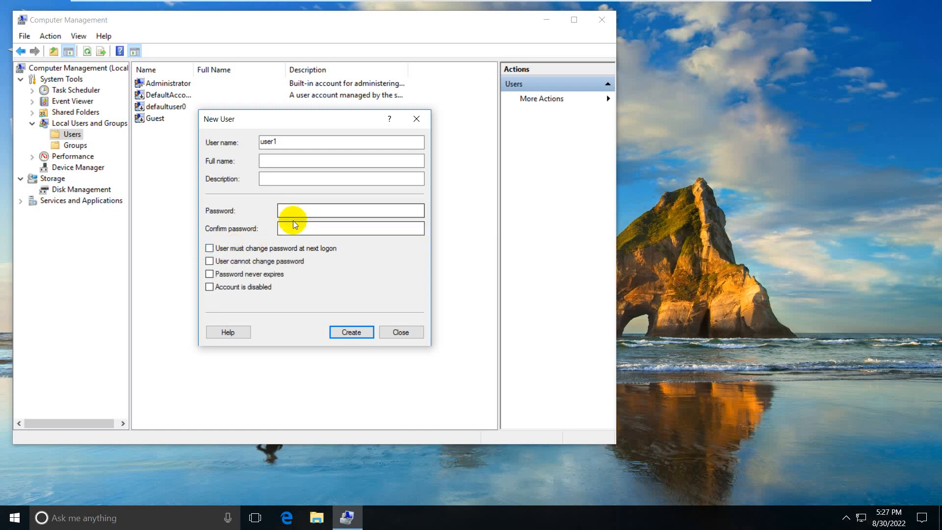
pyautogui.click(300, 210)
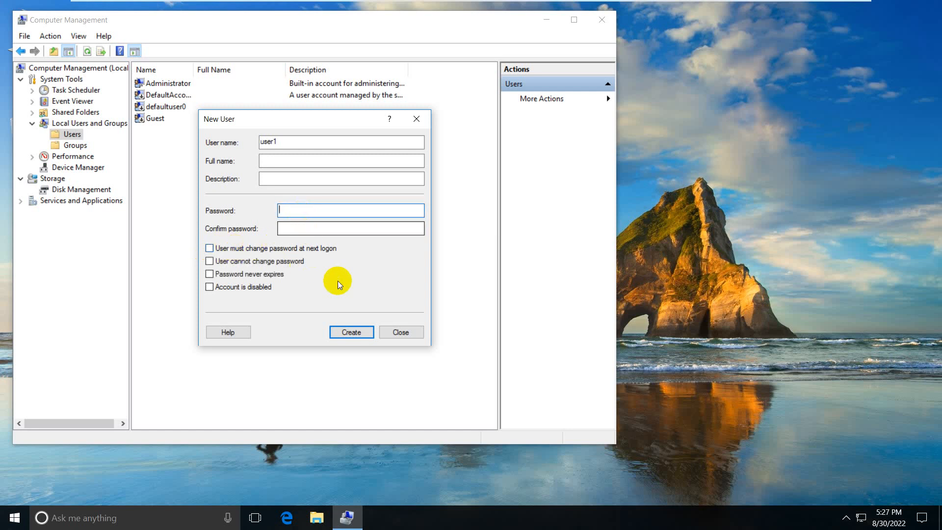
pyautogui.click(341, 332)
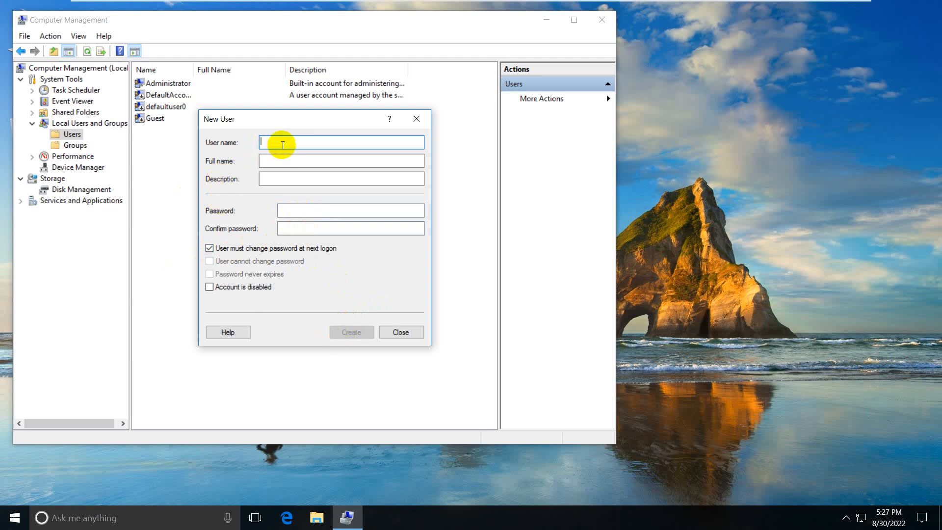
# - Create user2 the same way, close the New User form, and select both new accounts
pyautogui.write('user2')
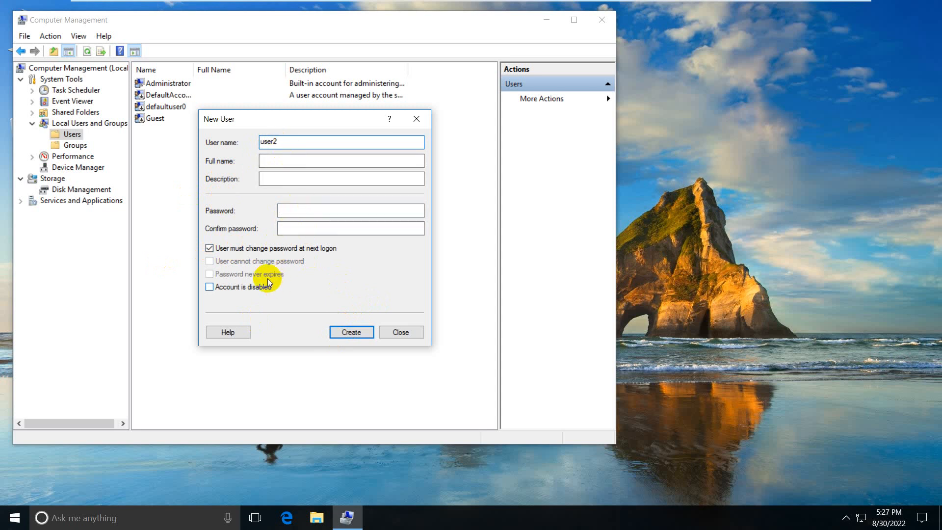
pyautogui.click(290, 251)
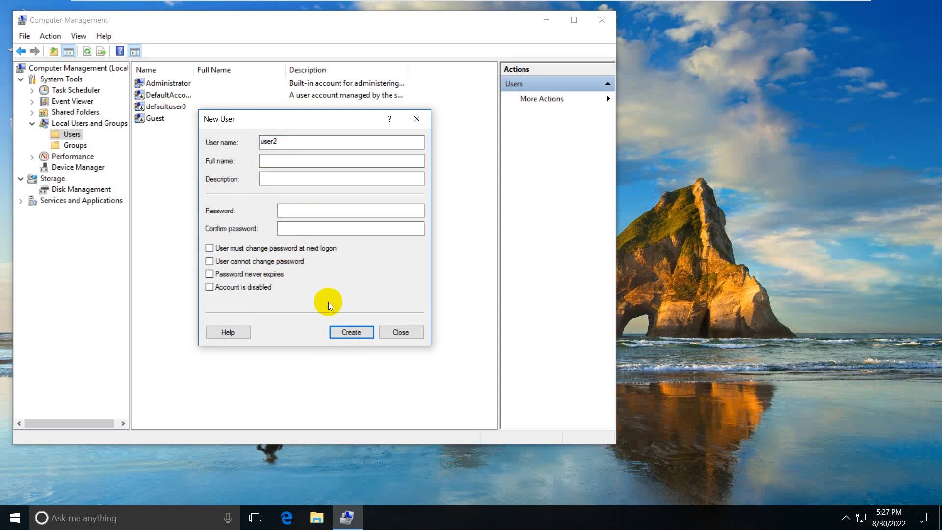
pyautogui.click(351, 332)
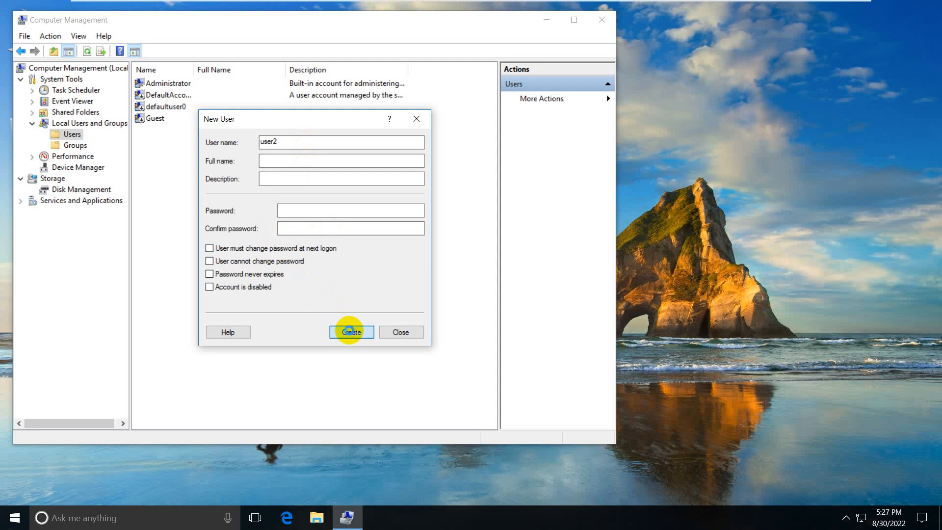
pyautogui.click(400, 333)
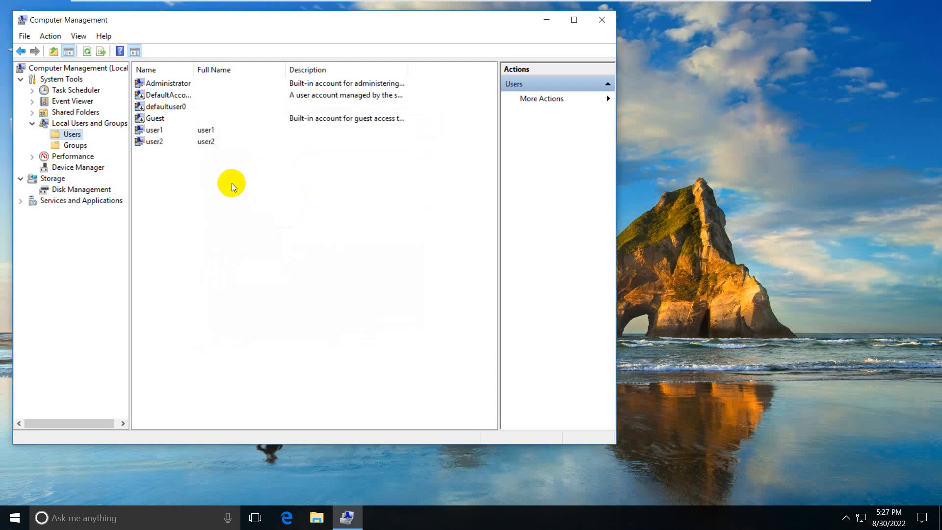
pyautogui.click(162, 135)
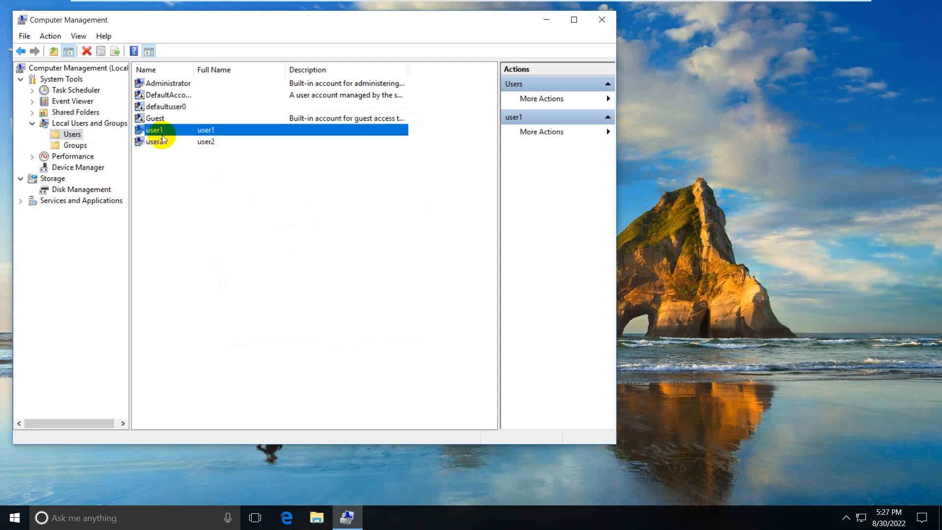
pyautogui.click(167, 143)
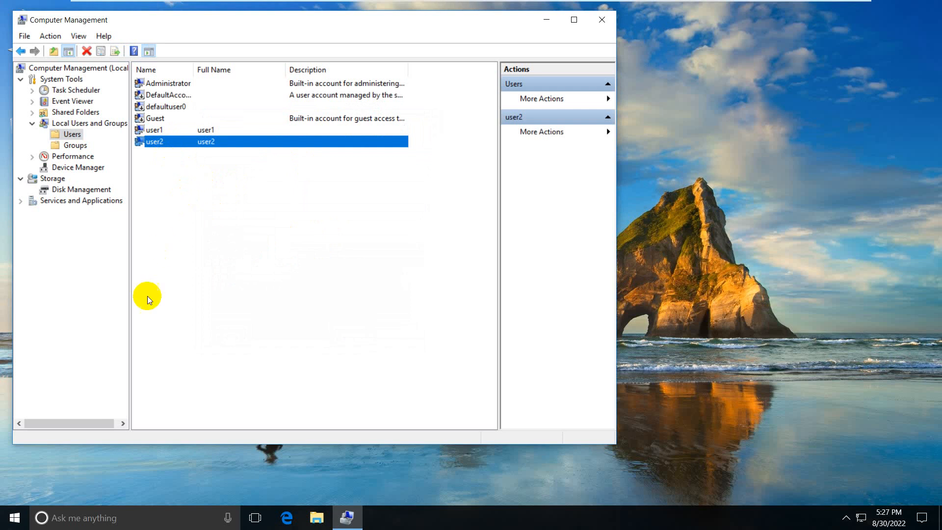
pyautogui.click(91, 518)
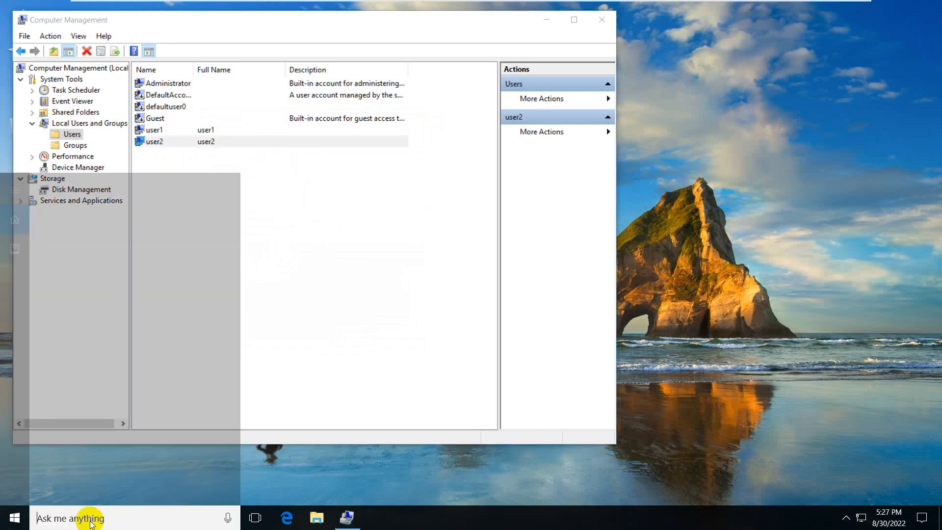
# - Launch Command Prompt and enlarge its console font to size 20
pyautogui.write('c')
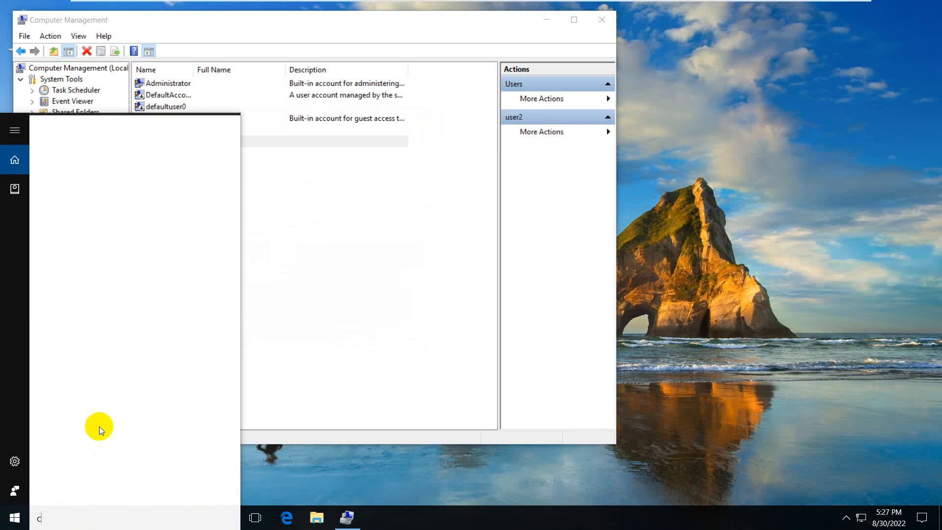
pyautogui.write('md')
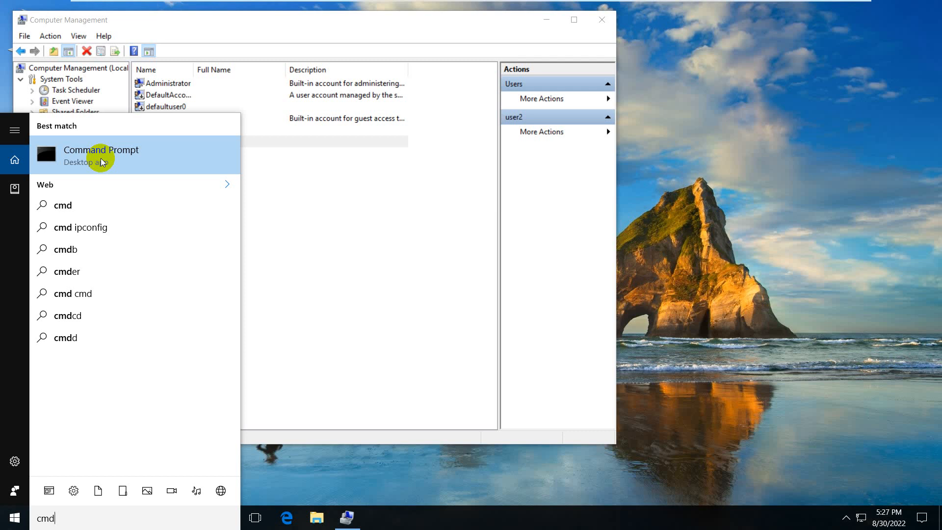
pyautogui.click(102, 158)
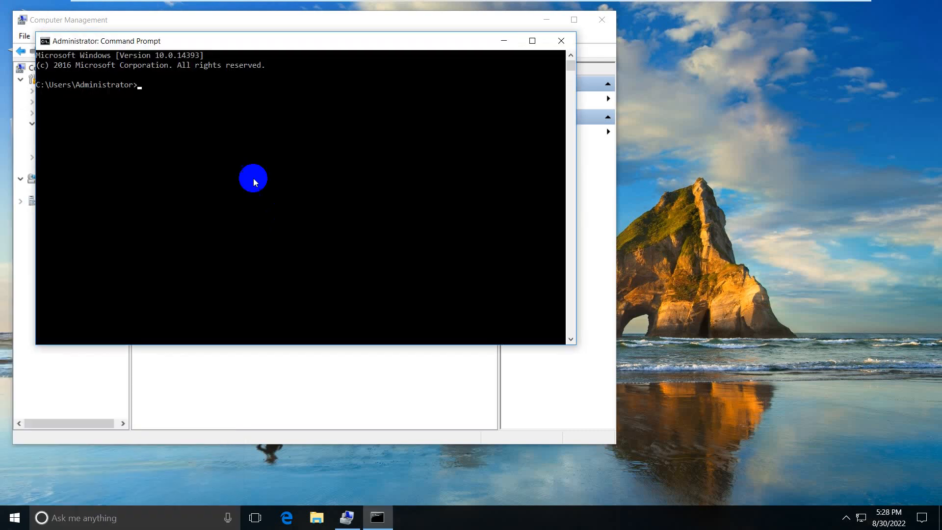
pyautogui.rightClick(249, 40)
pyautogui.click(270, 140)
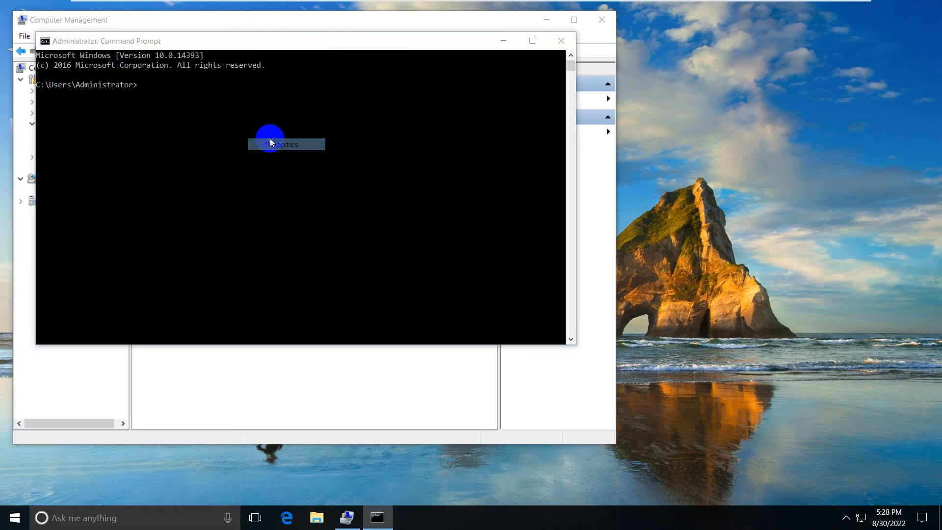
pyautogui.click(93, 71)
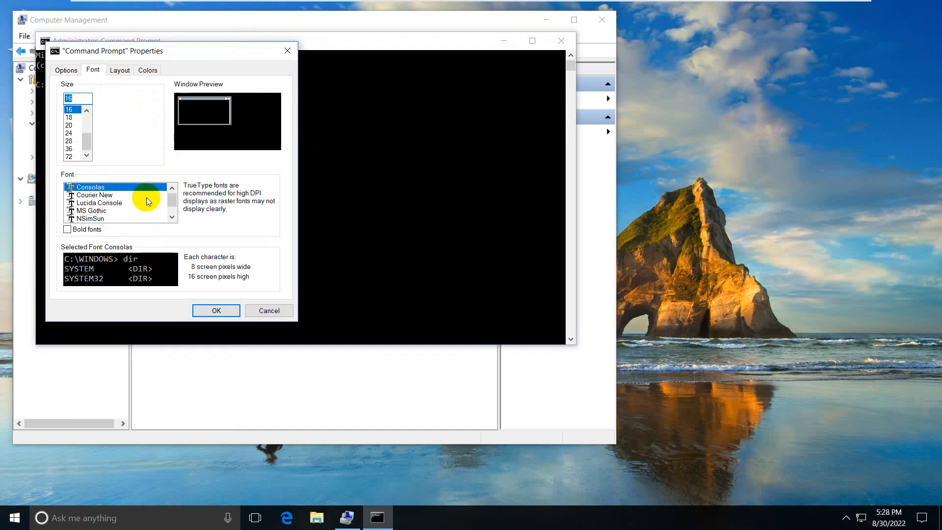
pyautogui.click(71, 125)
pyautogui.click(211, 311)
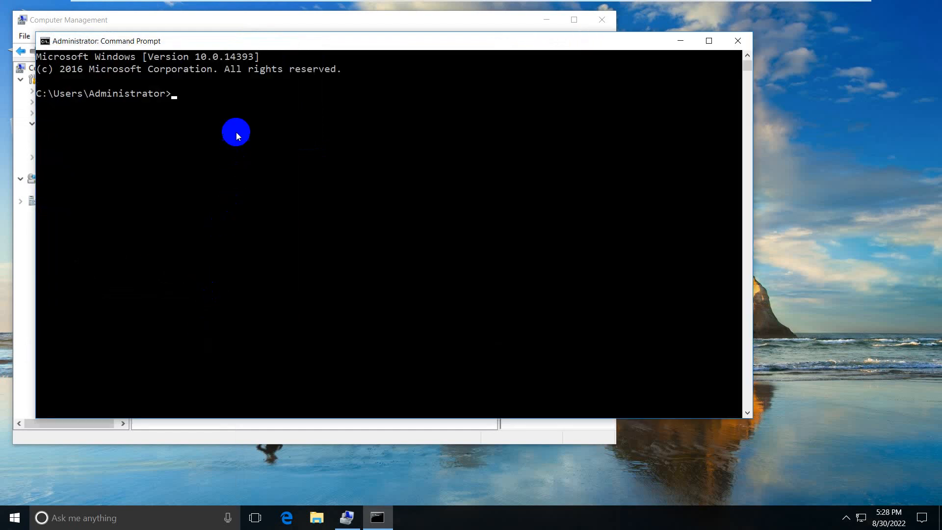
# - Run 'net user' and 'net user user3 /add', then close the console
pyautogui.write('net user')
pyautogui.press('Return')
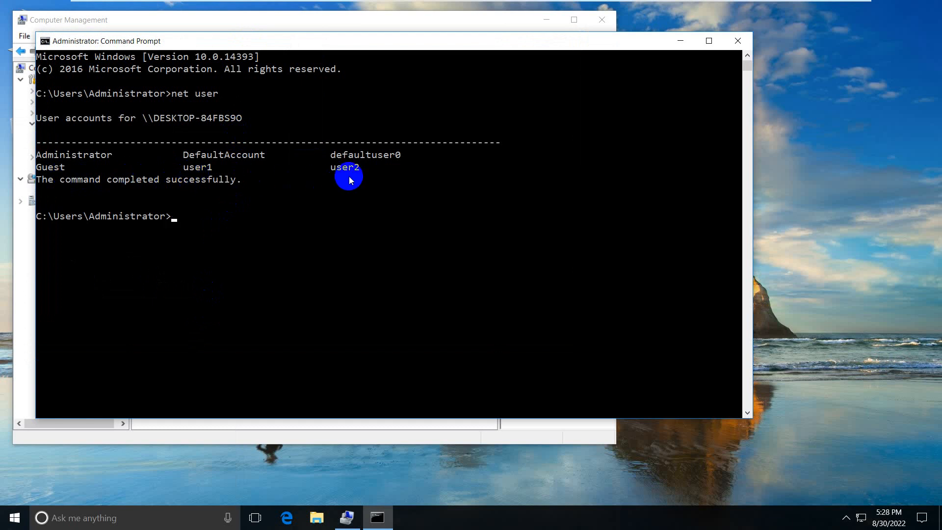
pyautogui.write('n')
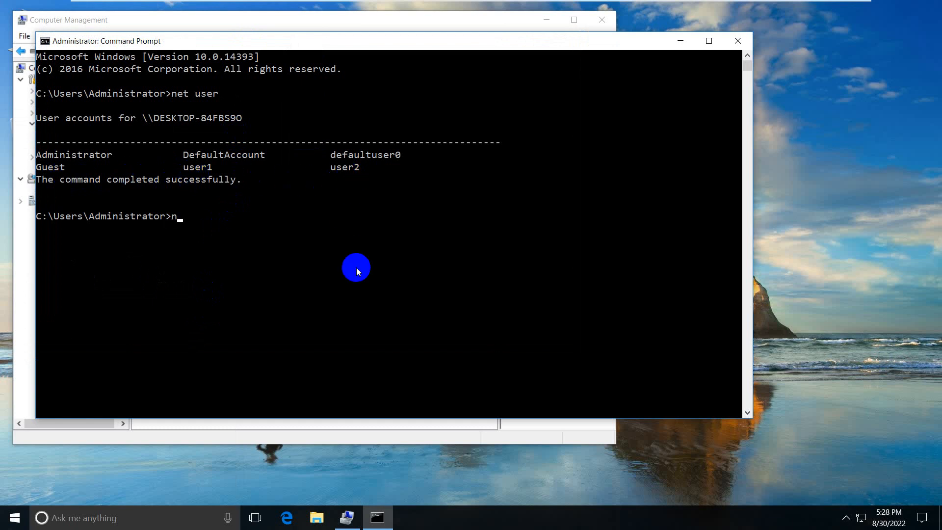
pyautogui.write('et user user3 /add')
pyautogui.press('Return')
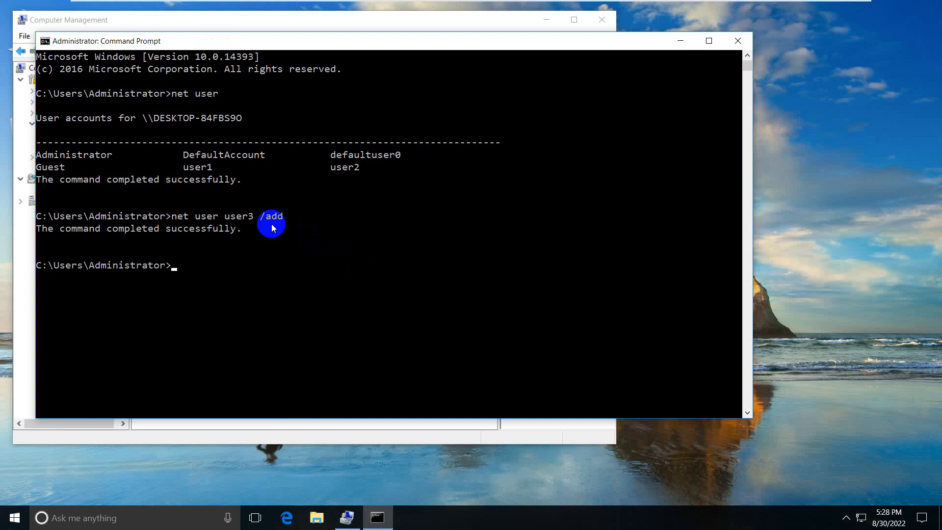
pyautogui.click(738, 40)
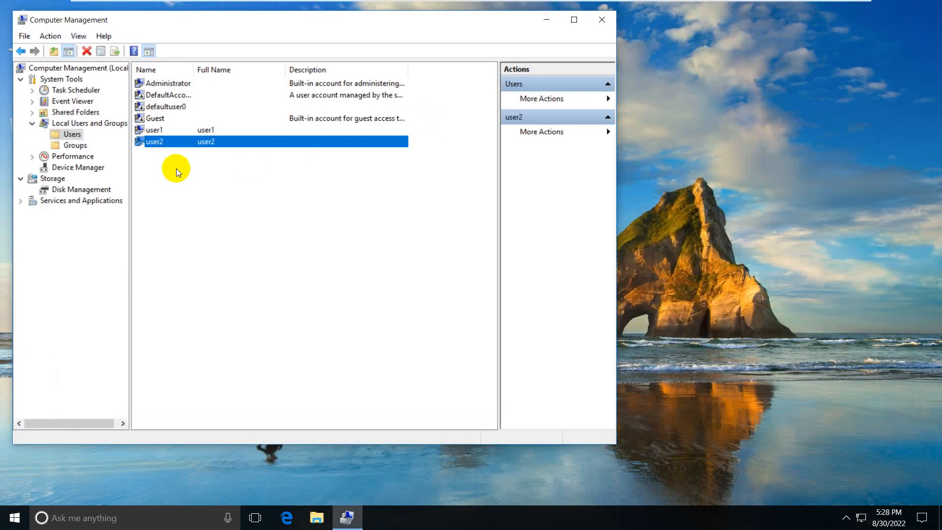
# - Refresh Users to show user3, check user1's Member Of tab lists Users, then close both windows
pyautogui.rightClick(176, 169)
pyautogui.click(211, 195)
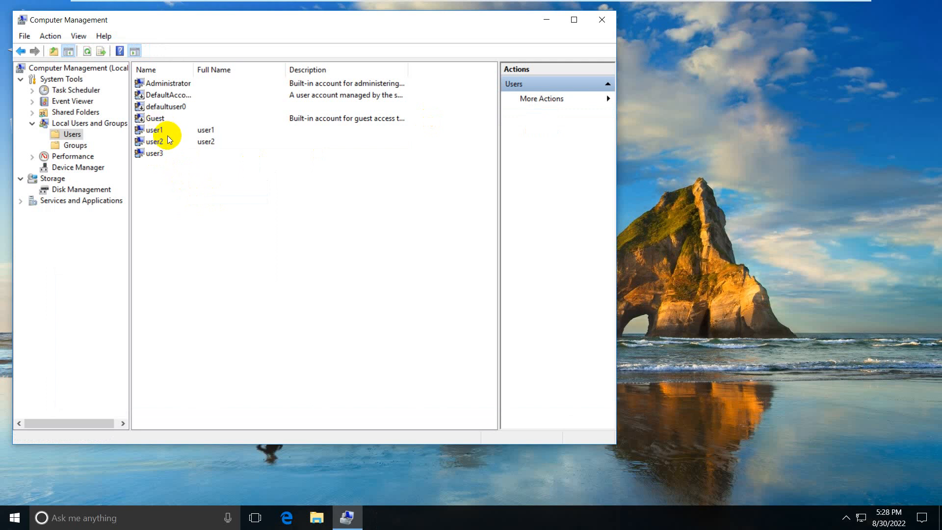
pyautogui.rightClick(154, 131)
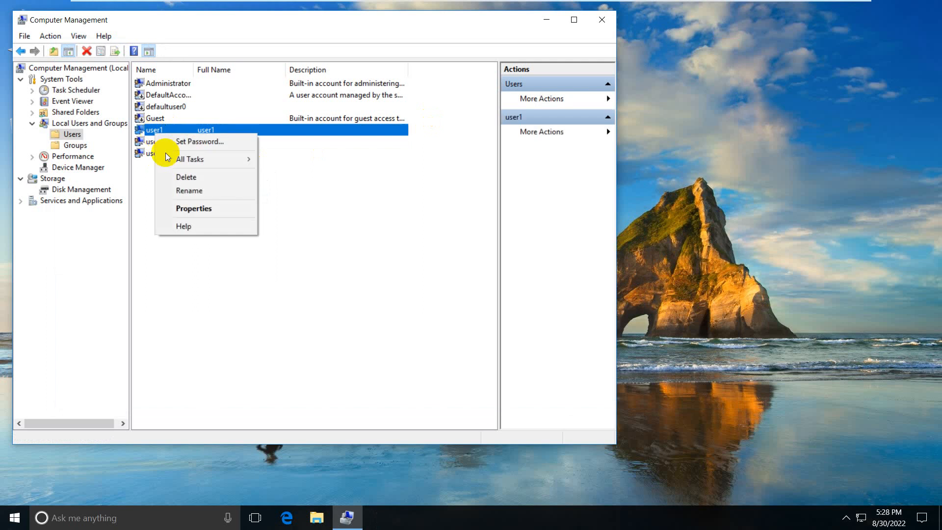
pyautogui.click(187, 206)
pyautogui.click(247, 119)
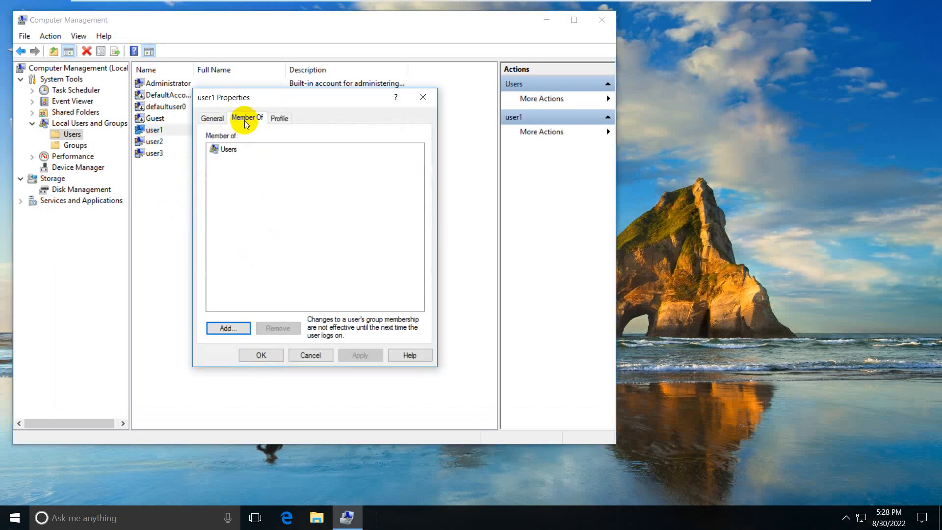
pyautogui.click(229, 150)
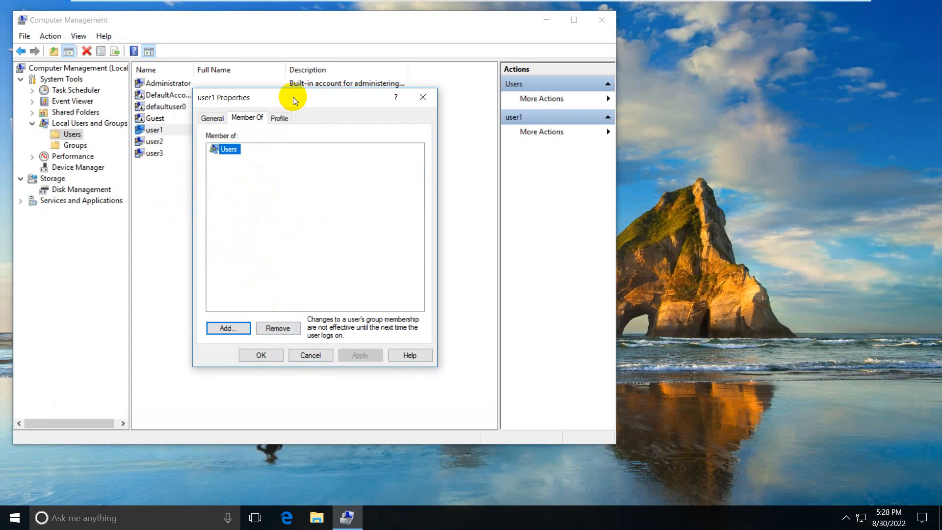
pyautogui.moveTo(293, 97); pyautogui.dragTo(311, 122)
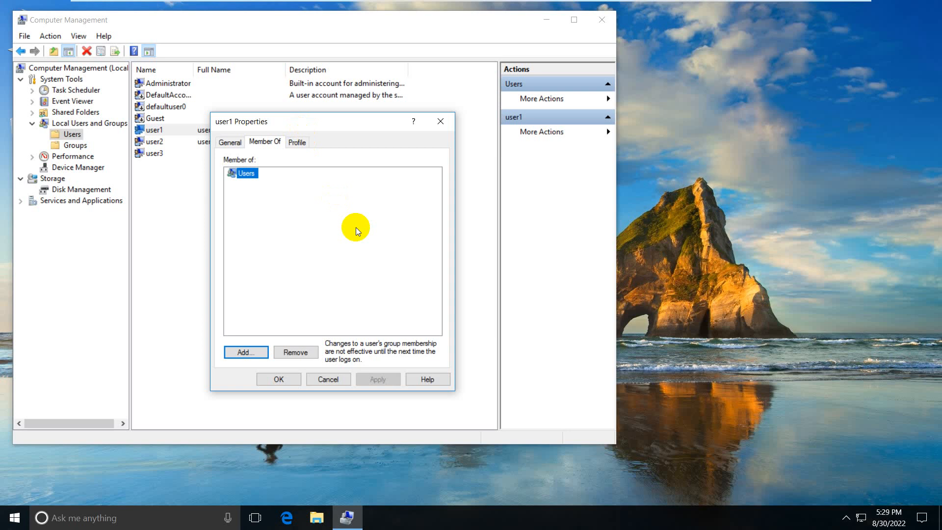
pyautogui.click(441, 122)
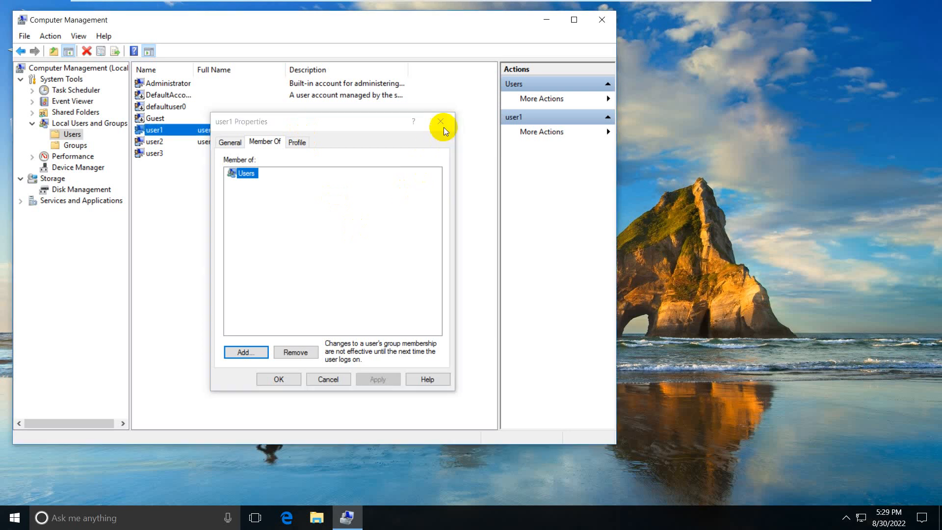
pyautogui.click(604, 27)
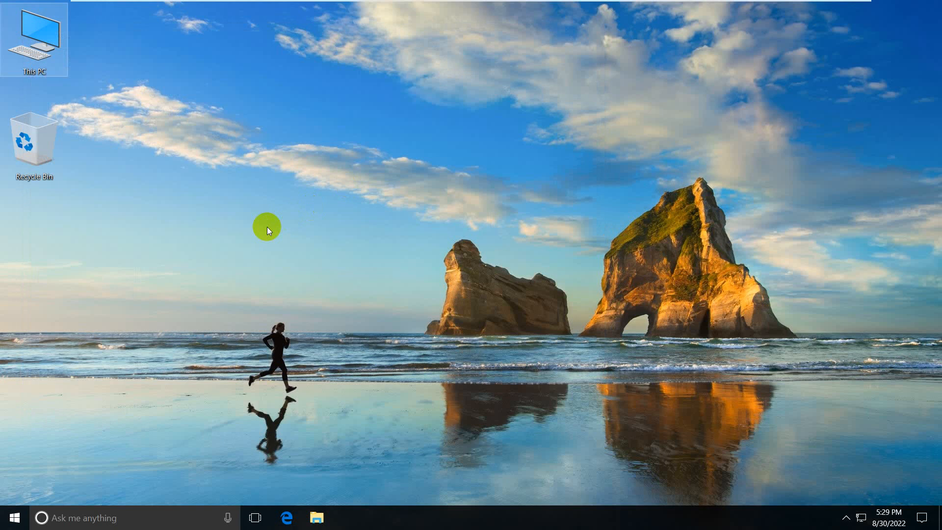
# - Sign out of Administrator, sign in as user1, and exit the VM's full-screen view
pyautogui.click(15, 518)
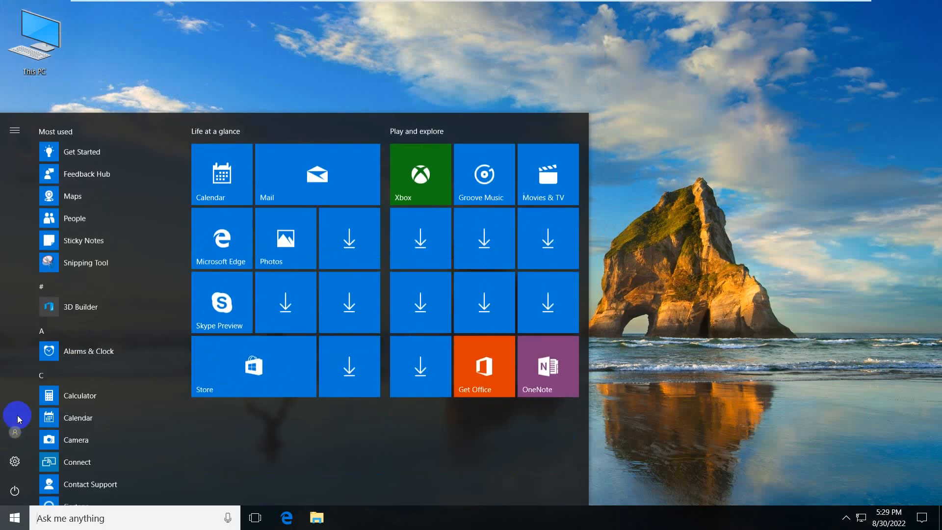
pyautogui.click(18, 427)
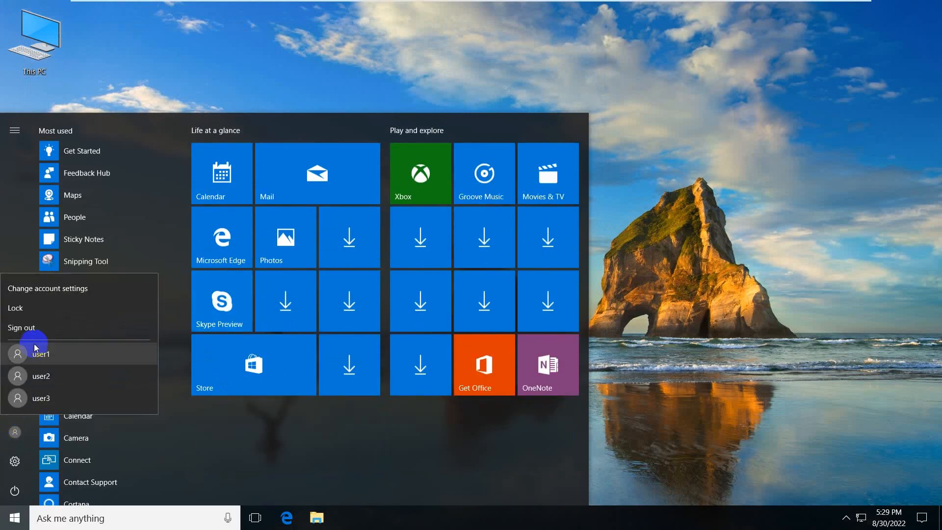
pyautogui.click(38, 334)
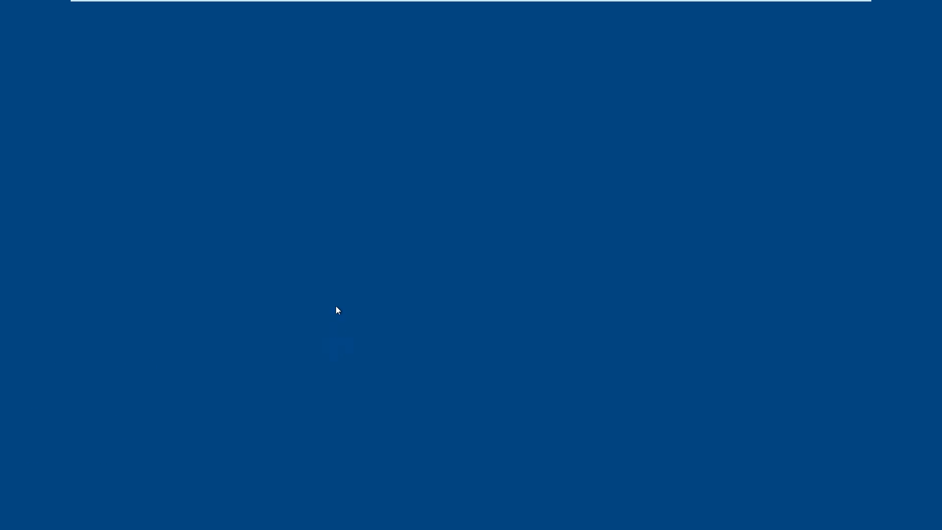
pyautogui.click(336, 301)
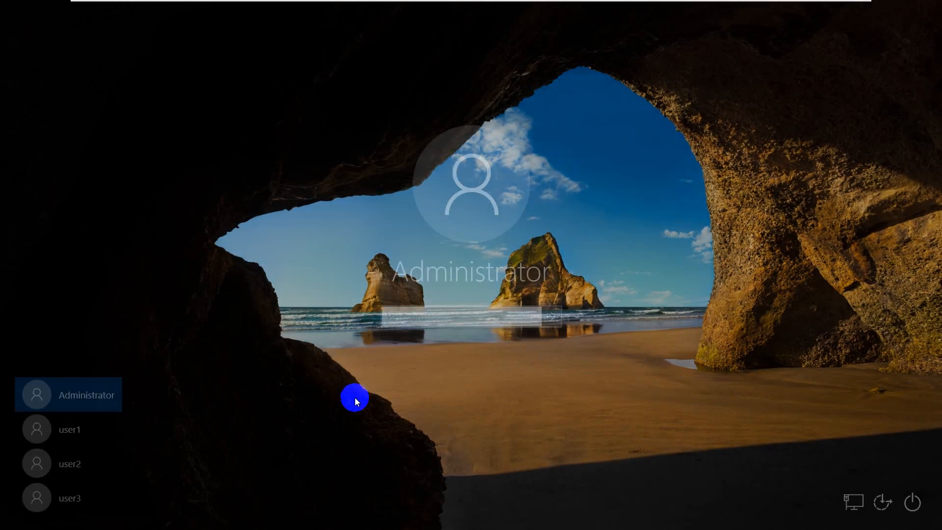
pyautogui.click(92, 421)
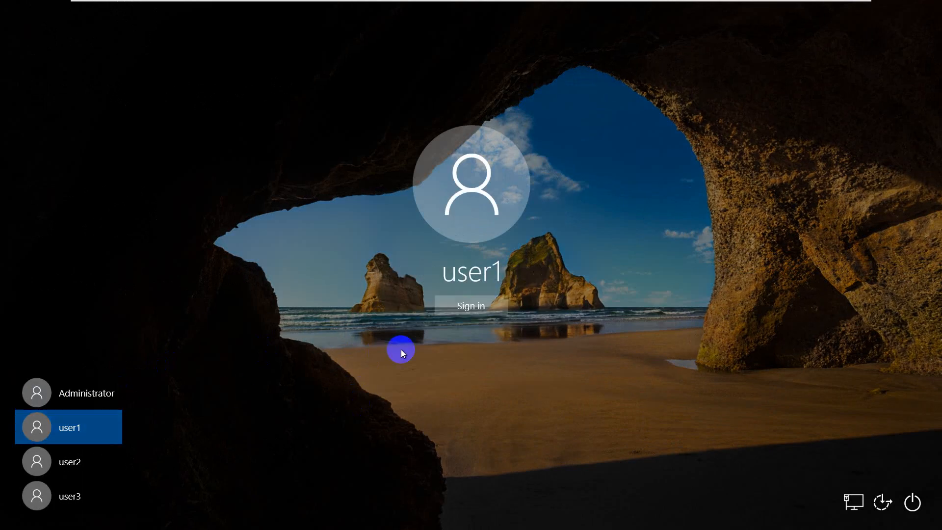
pyautogui.click(455, 313)
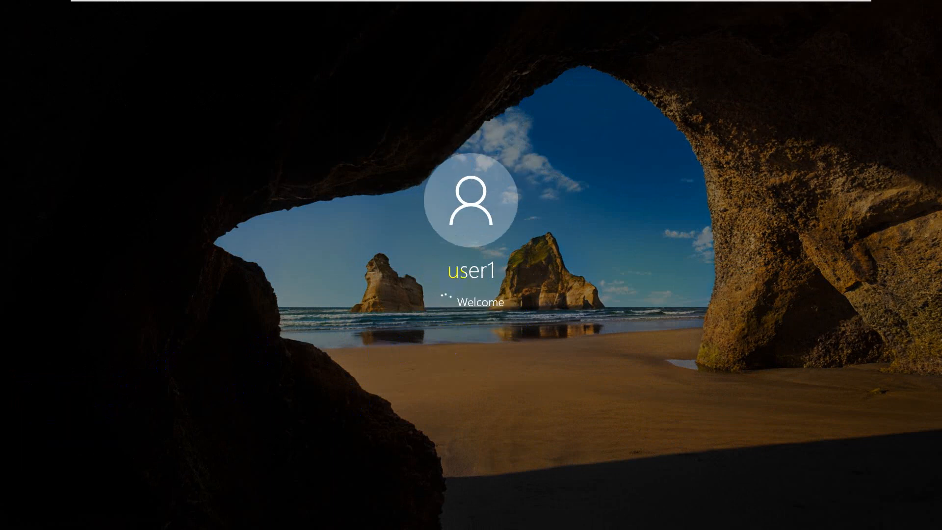
pyautogui.hotkey('ctrl', 'alt', 'Return')
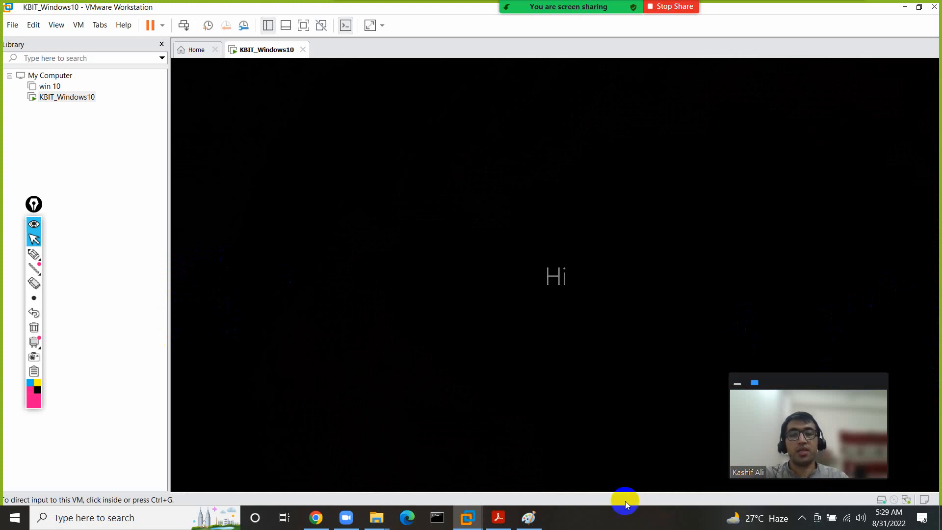
# - Type the label 'c:\users (profile)' in a Paint text box above user1
pyautogui.click(530, 516)
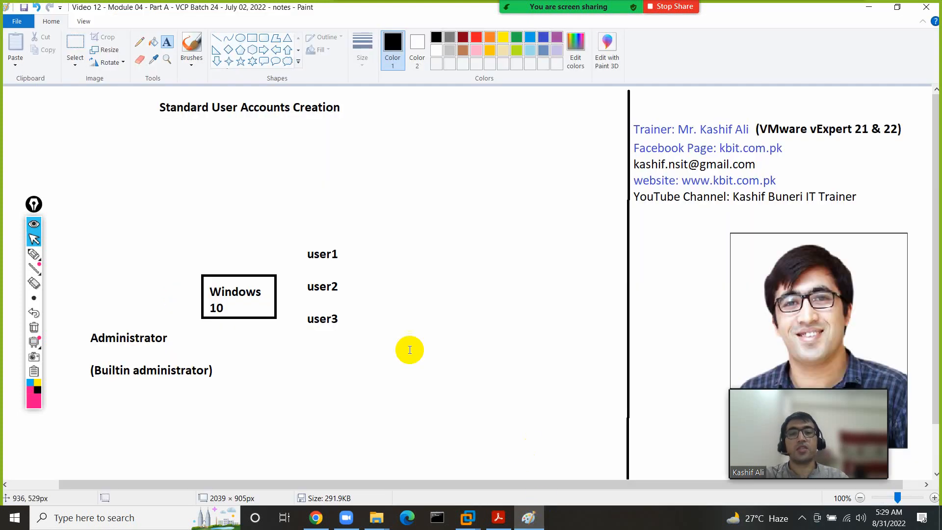
pyautogui.click(350, 252)
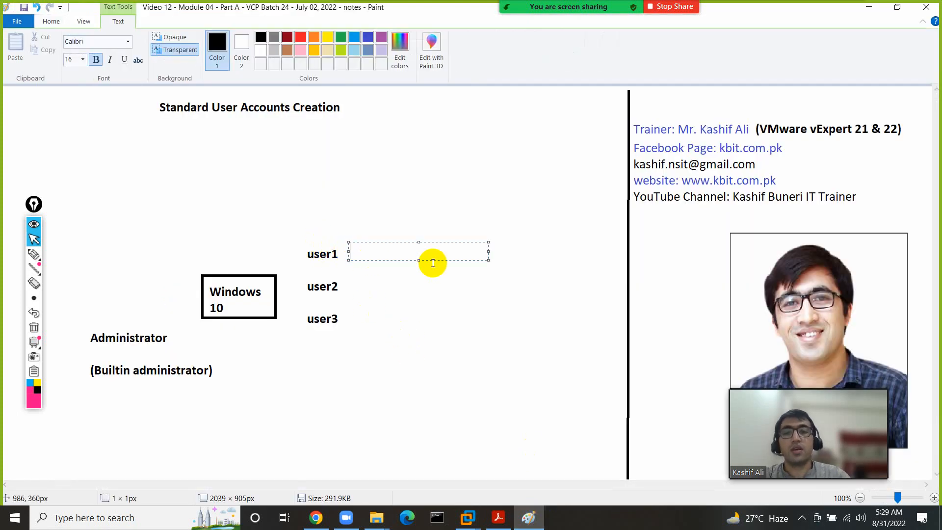
pyautogui.click(358, 193)
pyautogui.click(357, 194)
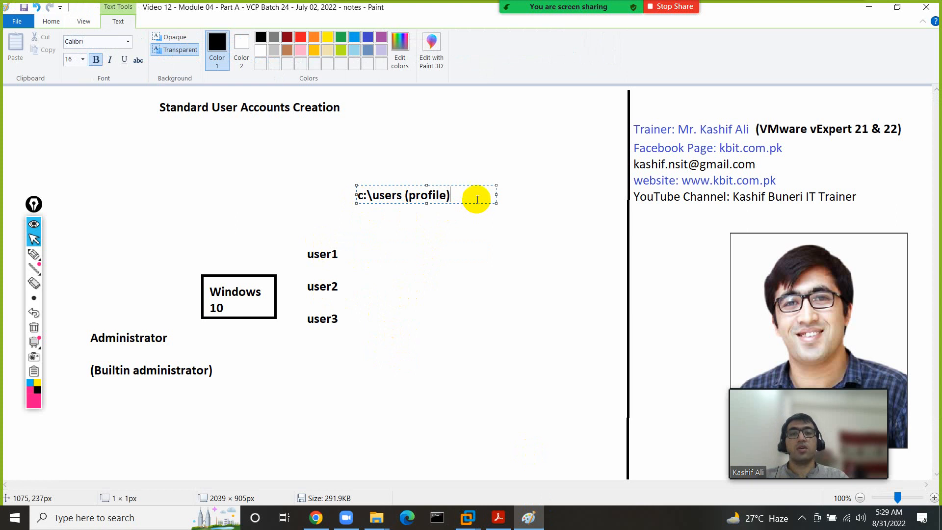
pyautogui.click(366, 252)
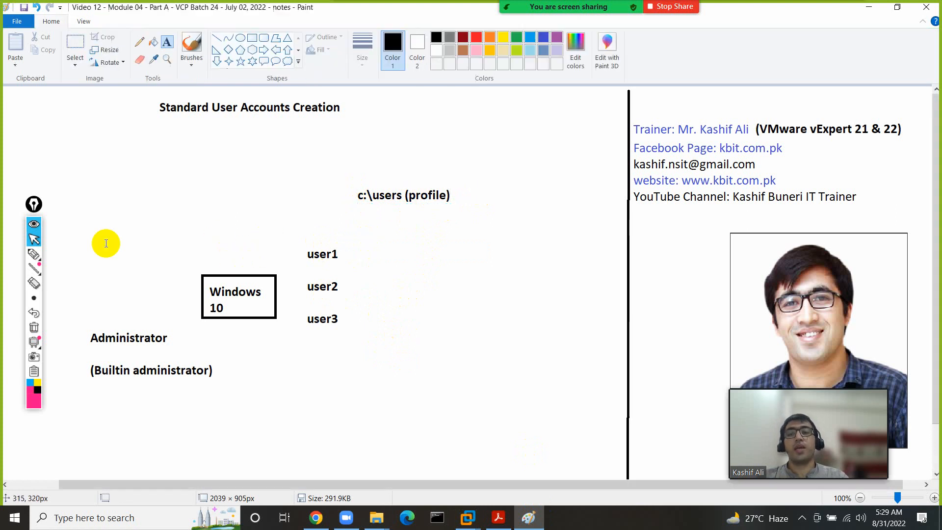
# - Circle user1, user2 and user3 and underline c:\users and (profile) in pink on the notes
pyautogui.click(31, 253)
pyautogui.moveTo(326, 235)
pyautogui.mouseDown()
pyautogui.moveTo(301, 238)
pyautogui.moveTo(327, 269)
pyautogui.moveTo(332, 239)
pyautogui.mouseUp()
pyautogui.moveTo(348, 202); pyautogui.dragTo(403, 208)
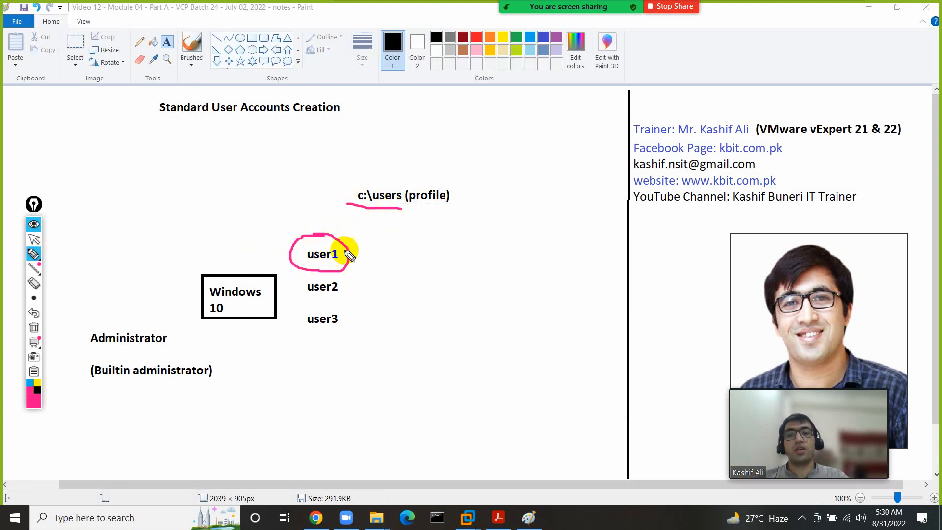
pyautogui.moveTo(302, 263); pyautogui.dragTo(338, 263)
pyautogui.moveTo(390, 174)
pyautogui.mouseDown()
pyautogui.moveTo(363, 176)
pyautogui.moveTo(382, 221)
pyautogui.moveTo(389, 172)
pyautogui.mouseUp()
pyautogui.moveTo(416, 219); pyautogui.dragTo(453, 252)
pyautogui.moveTo(451, 234); pyautogui.dragTo(439, 254)
pyautogui.moveTo(339, 271)
pyautogui.mouseDown()
pyautogui.moveTo(315, 268)
pyautogui.moveTo(309, 303)
pyautogui.moveTo(334, 275)
pyautogui.mouseUp()
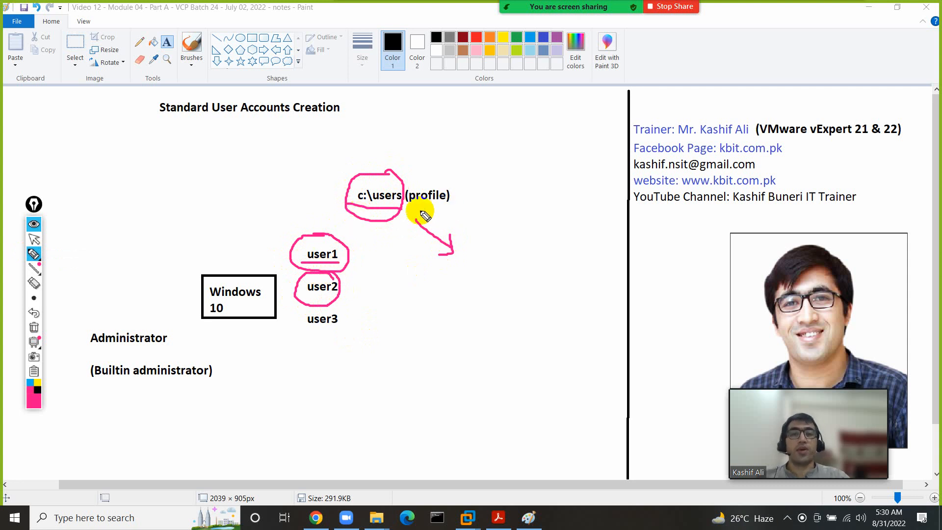
pyautogui.moveTo(408, 207); pyautogui.dragTo(462, 207)
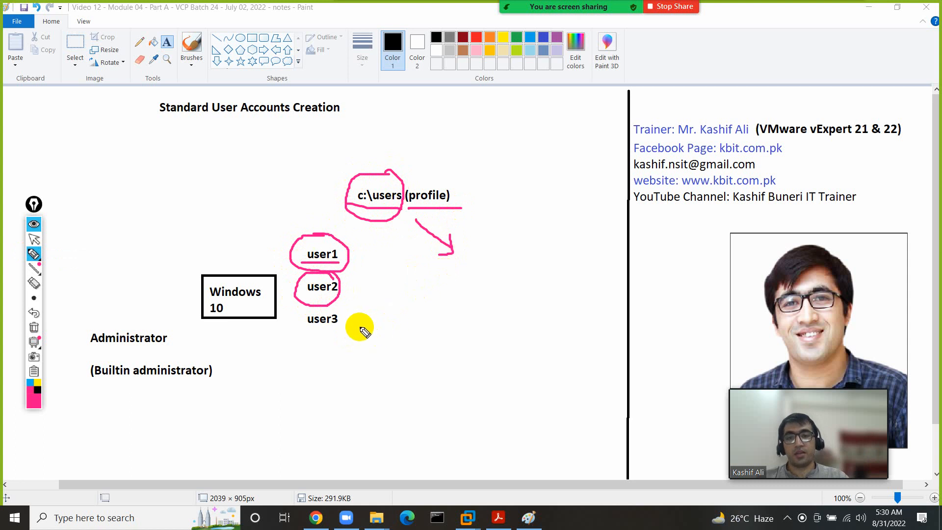
pyautogui.moveTo(339, 308)
pyautogui.mouseDown()
pyautogui.moveTo(320, 307)
pyautogui.moveTo(343, 341)
pyautogui.moveTo(328, 346)
pyautogui.mouseUp()
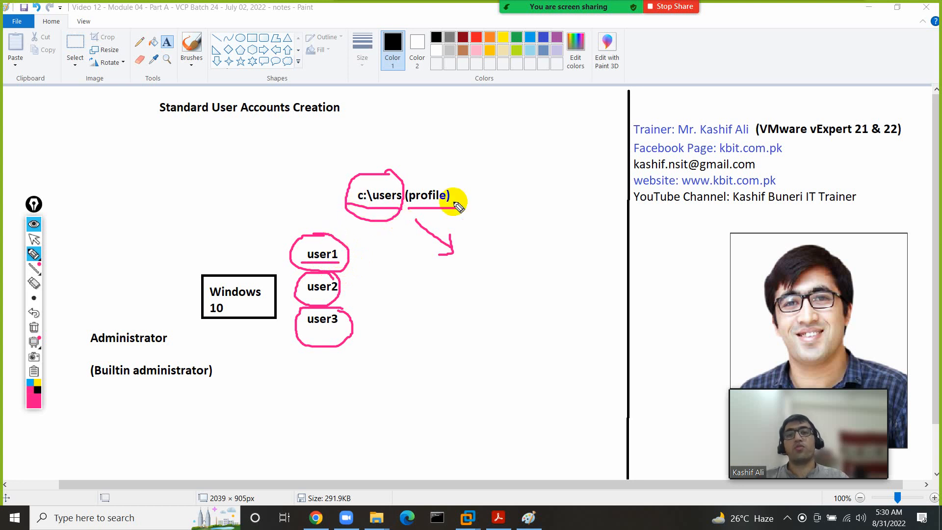
# - Draw an arrow from user1 to a handwritten, underlined 'Desktop' and add curved arrows from user1 and user2
pyautogui.moveTo(346, 251)
pyautogui.mouseDown()
pyautogui.moveTo(431, 280)
pyautogui.moveTo(433, 291)
pyautogui.moveTo(418, 290)
pyautogui.mouseUp()
pyautogui.moveTo(456, 286); pyautogui.dragTo(458, 304)
pyautogui.moveTo(456, 286); pyautogui.dragTo(461, 317)
pyautogui.moveTo(479, 310)
pyautogui.mouseDown()
pyautogui.moveTo(492, 299)
pyautogui.moveTo(522, 319)
pyautogui.moveTo(547, 304)
pyautogui.moveTo(594, 342)
pyautogui.mouseUp()
pyautogui.moveTo(592, 294); pyautogui.dragTo(589, 321)
pyautogui.moveTo(440, 334); pyautogui.dragTo(638, 334)
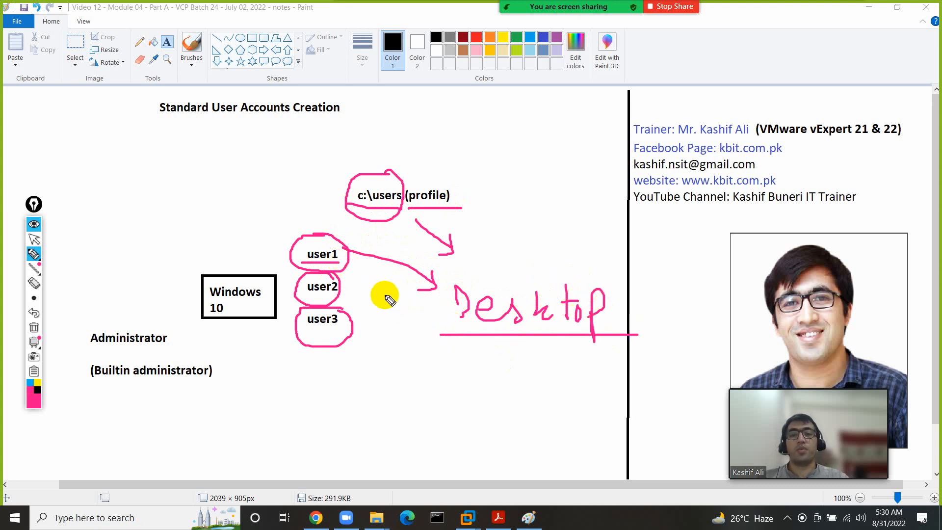
pyautogui.moveTo(343, 269)
pyautogui.mouseDown()
pyautogui.moveTo(291, 294)
pyautogui.moveTo(354, 291)
pyautogui.moveTo(315, 263)
pyautogui.moveTo(307, 282)
pyautogui.mouseUp()
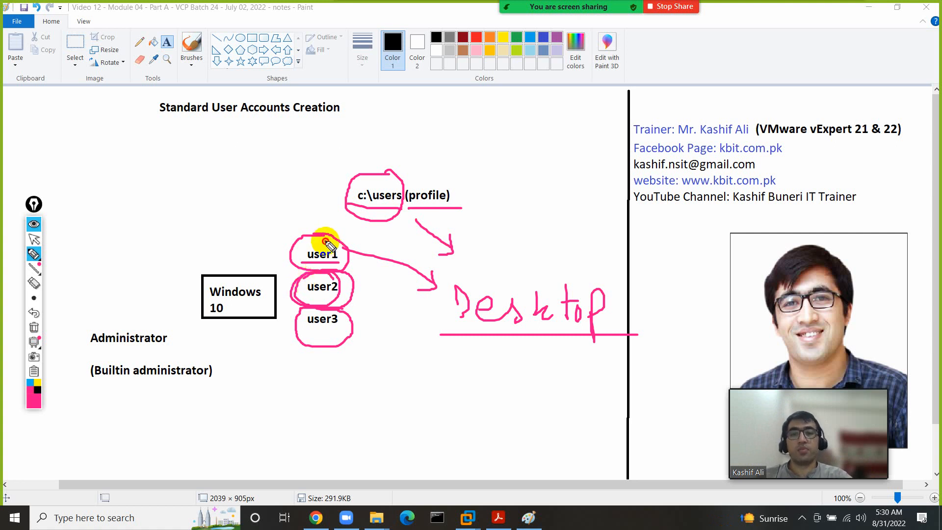
pyautogui.moveTo(325, 241)
pyautogui.mouseDown()
pyautogui.moveTo(260, 202)
pyautogui.moveTo(273, 217)
pyautogui.mouseUp()
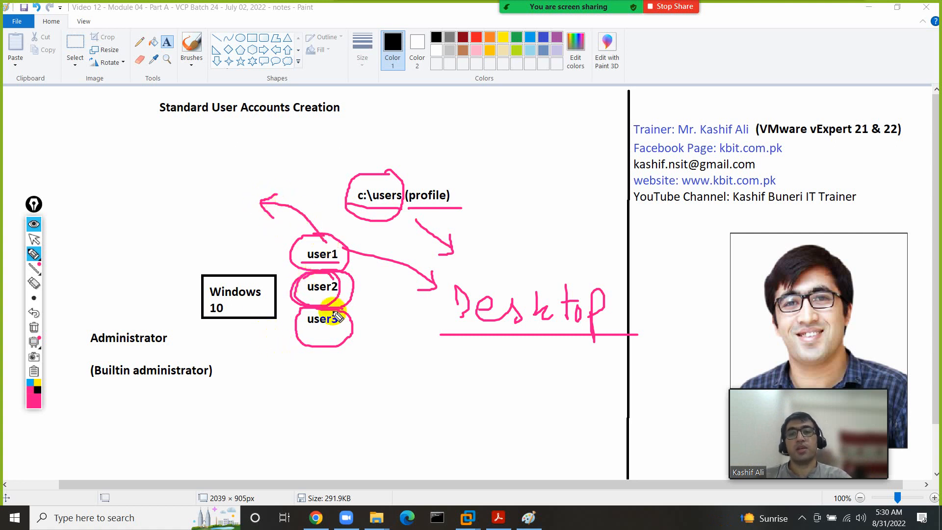
pyautogui.moveTo(347, 301)
pyautogui.mouseDown()
pyautogui.moveTo(390, 328)
pyautogui.moveTo(388, 342)
pyautogui.mouseUp()
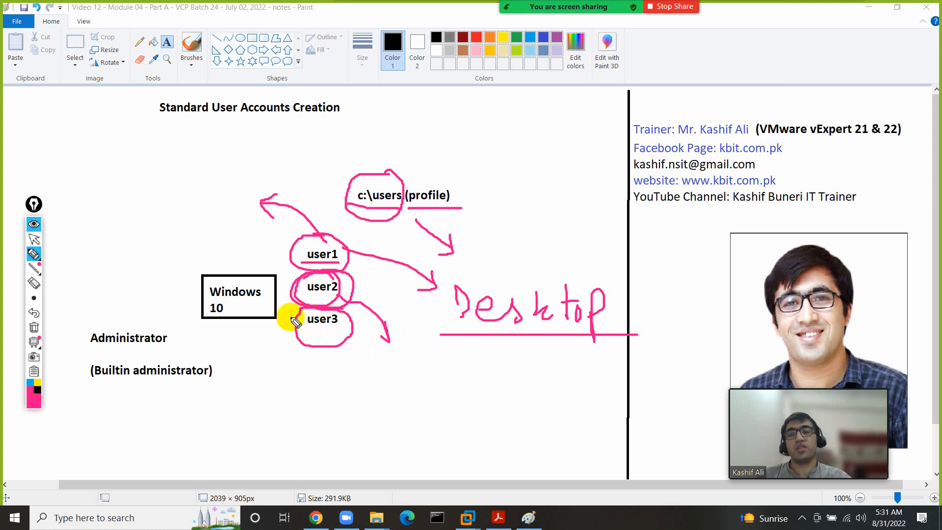
# - Clear the pink annotations and switch to the KBIT_Windows10 virtual machine window
pyautogui.click(34, 327)
pyautogui.click(34, 239)
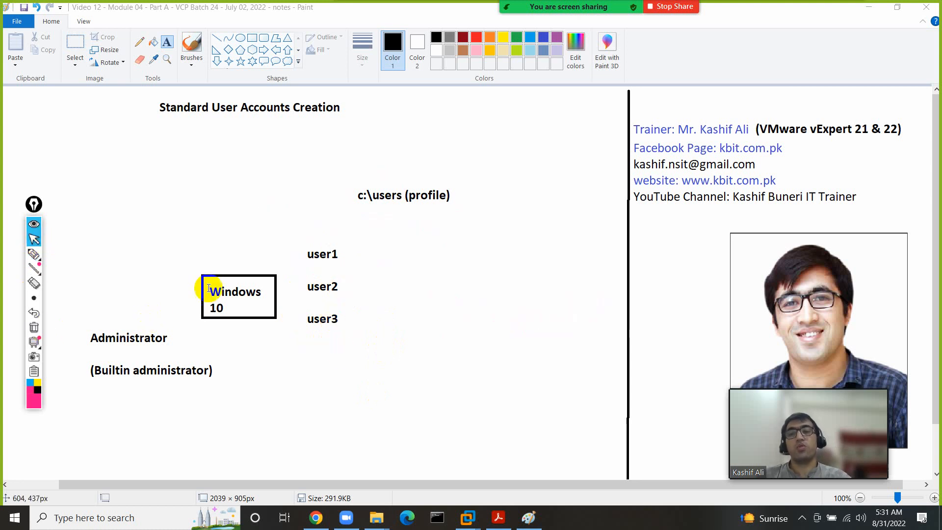
pyautogui.click(34, 254)
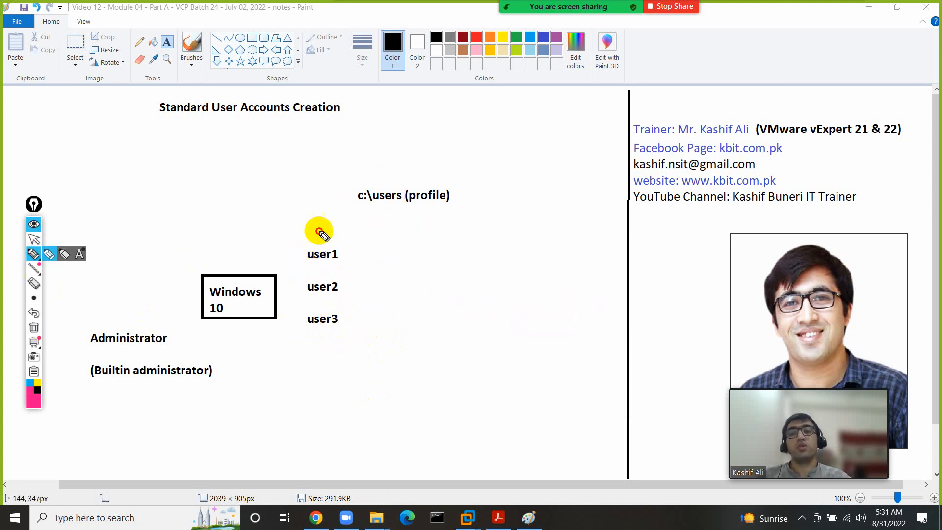
pyautogui.moveTo(319, 231)
pyautogui.mouseDown()
pyautogui.moveTo(335, 266)
pyautogui.moveTo(332, 237)
pyautogui.mouseUp()
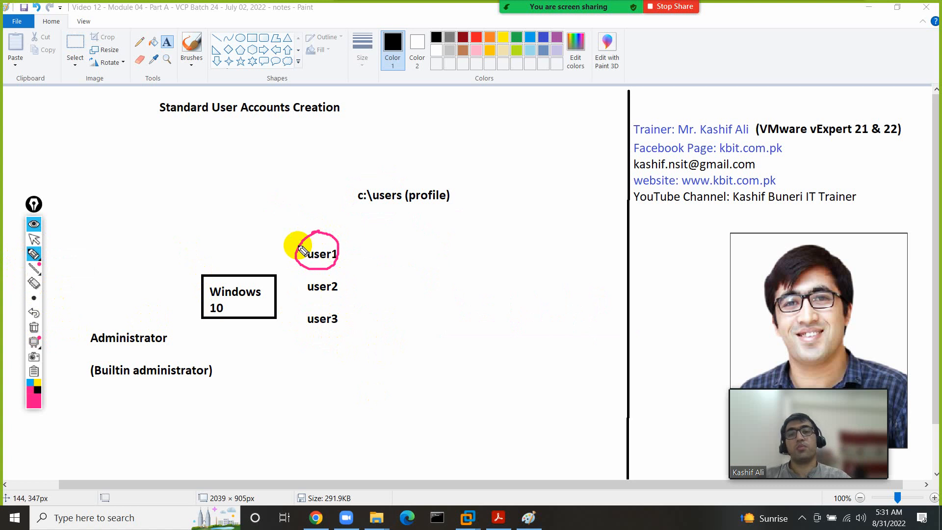
pyautogui.click(34, 327)
pyautogui.click(33, 239)
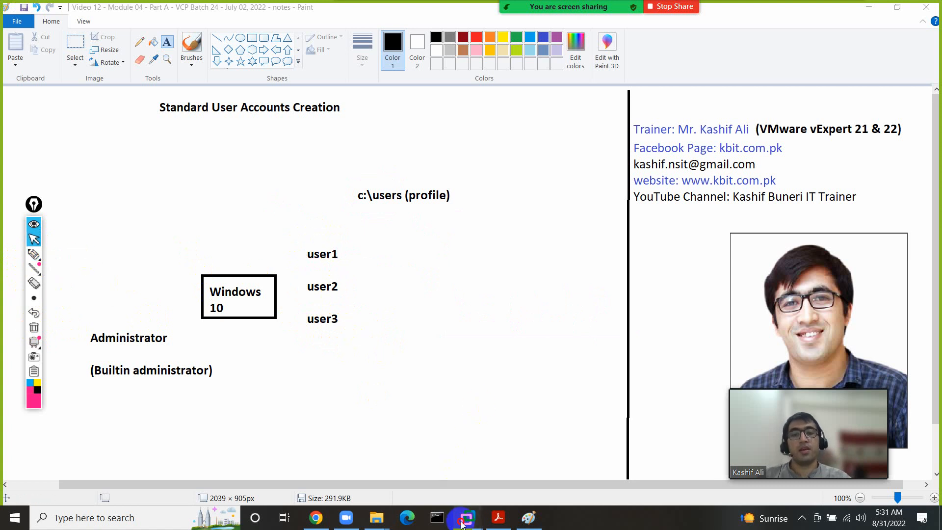
pyautogui.moveTo(468, 518)
pyautogui.click(511, 446)
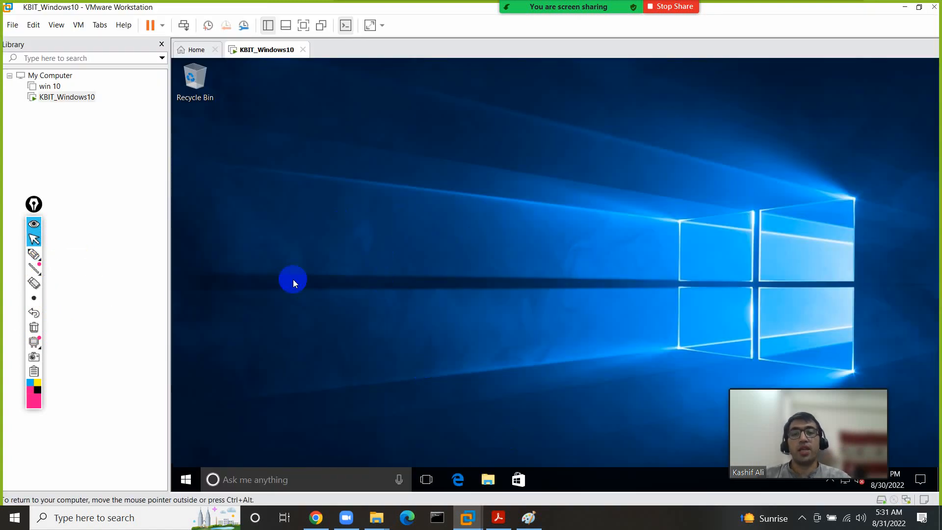
# - Set the VM desktop background to the beach picture through Personalize
pyautogui.click(184, 478)
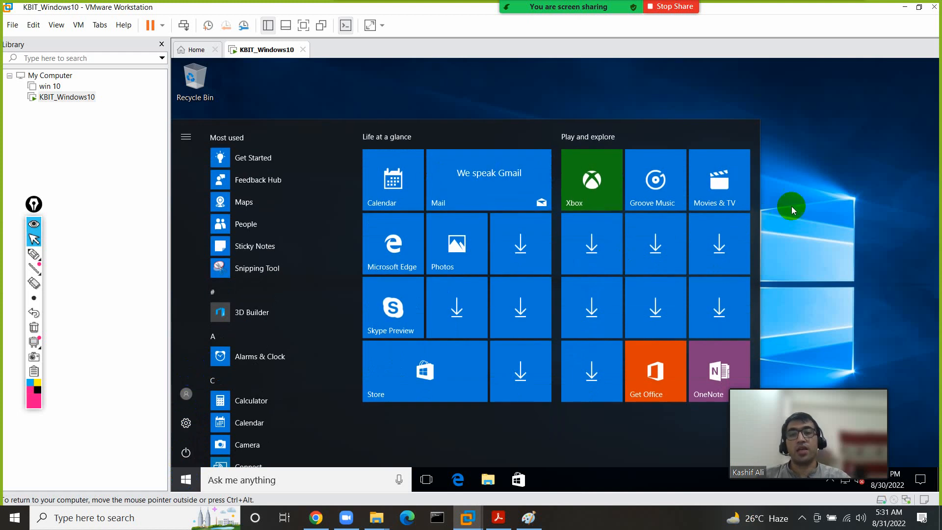
pyautogui.click(770, 203)
pyautogui.rightClick(490, 196)
pyautogui.click(524, 314)
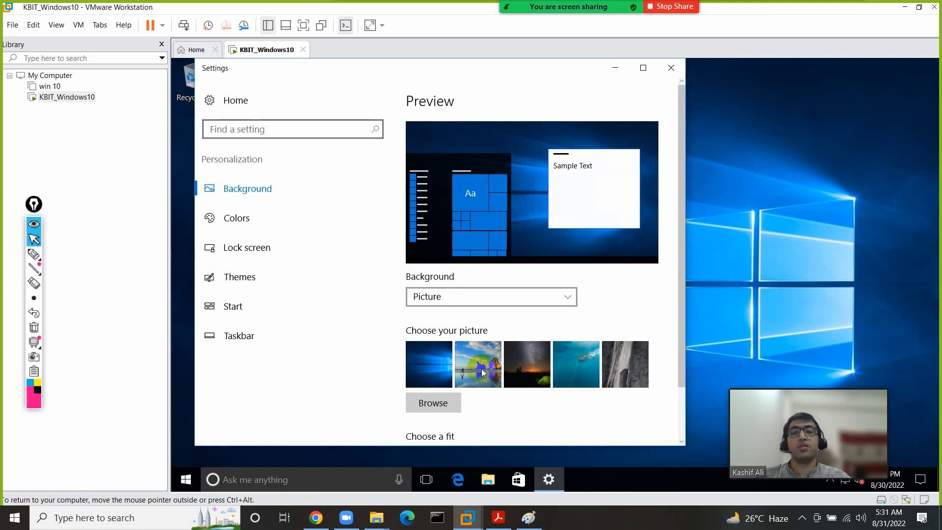
pyautogui.click(483, 373)
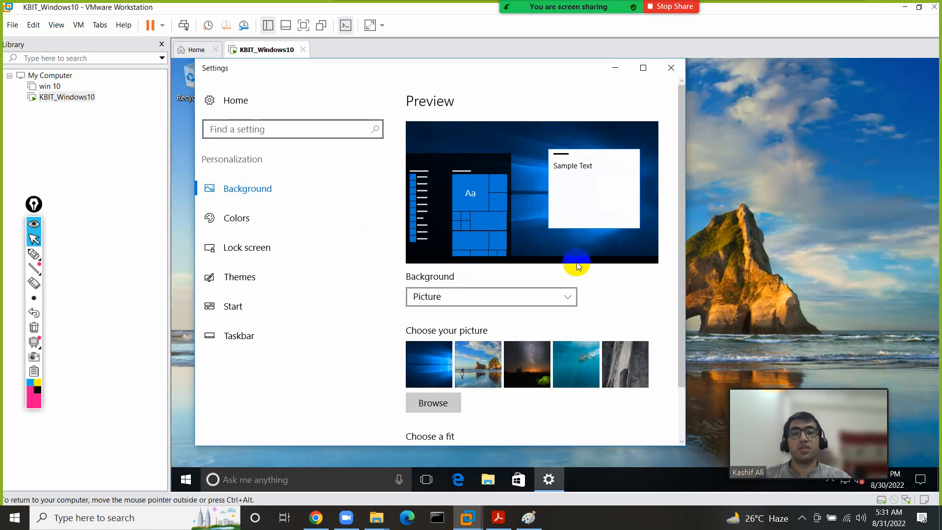
# - Enable the Computer (This PC) desktop icon in Themes and close Settings
pyautogui.click(269, 278)
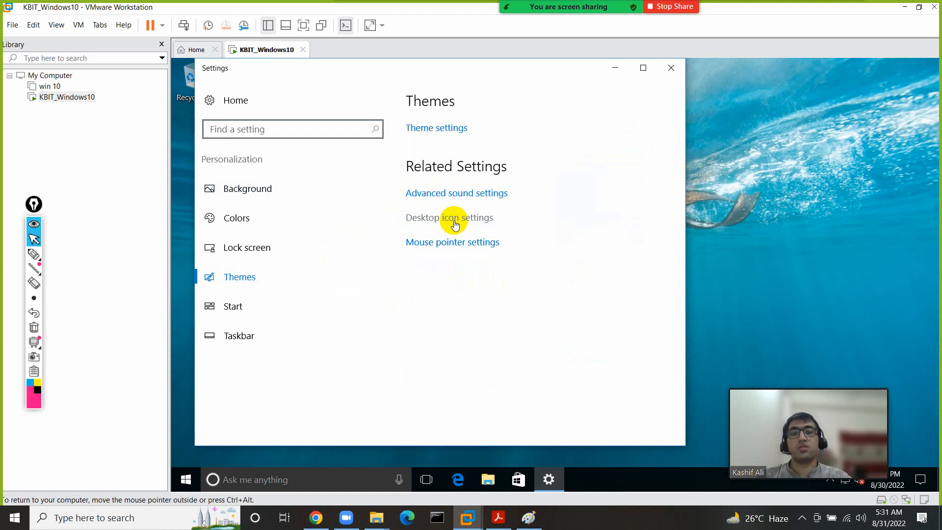
pyautogui.click(455, 225)
pyautogui.click(283, 181)
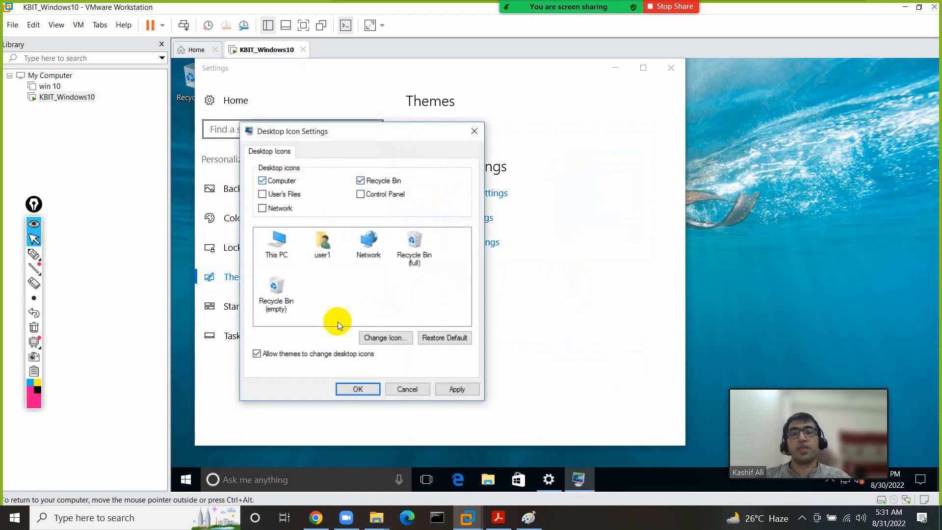
pyautogui.click(340, 388)
pyautogui.click(671, 68)
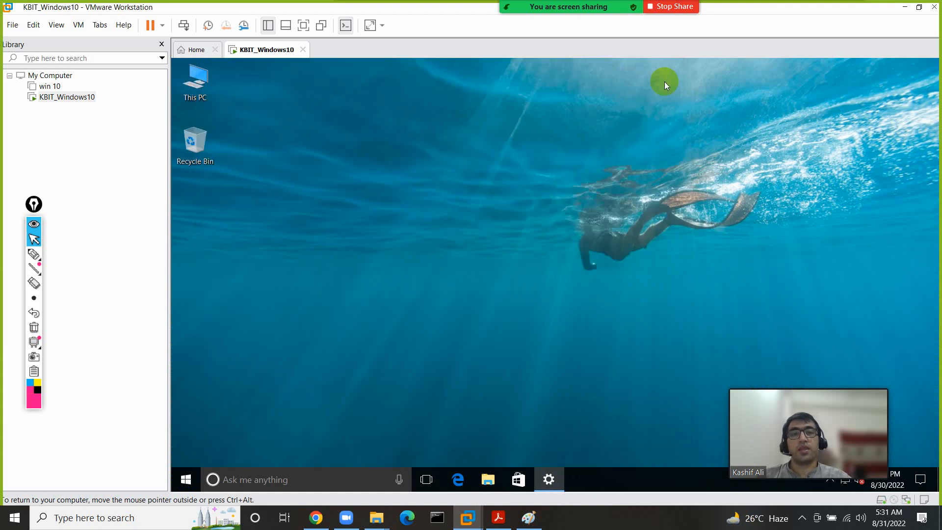
# - Create a new text document on the VM desktop named 'user 1 data'
pyautogui.rightClick(383, 189)
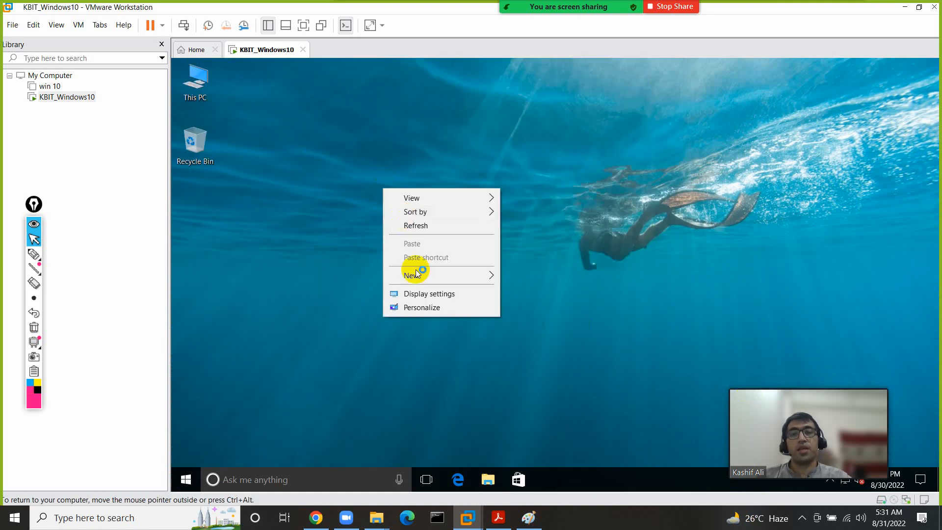
pyautogui.moveTo(444, 280)
pyautogui.click(540, 350)
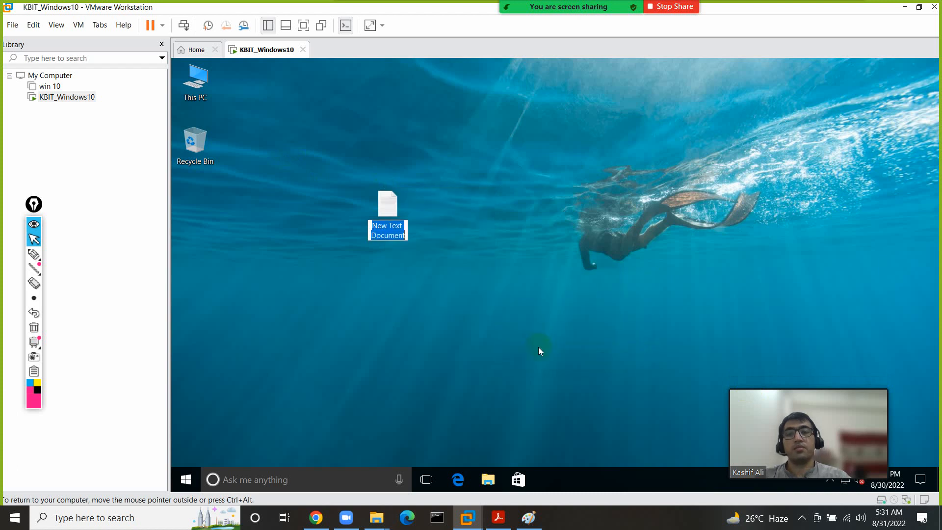
pyautogui.write('user 1 d')
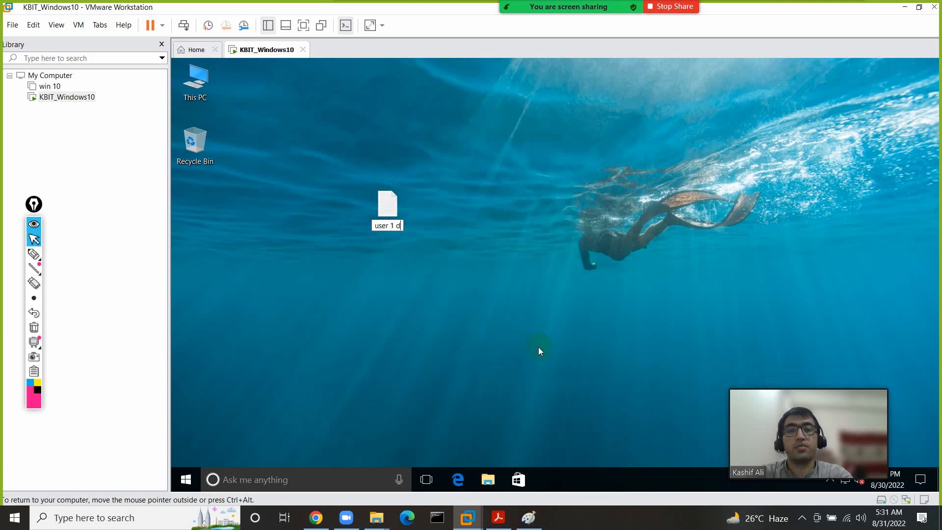
pyautogui.write('ata')
pyautogui.press('Return')
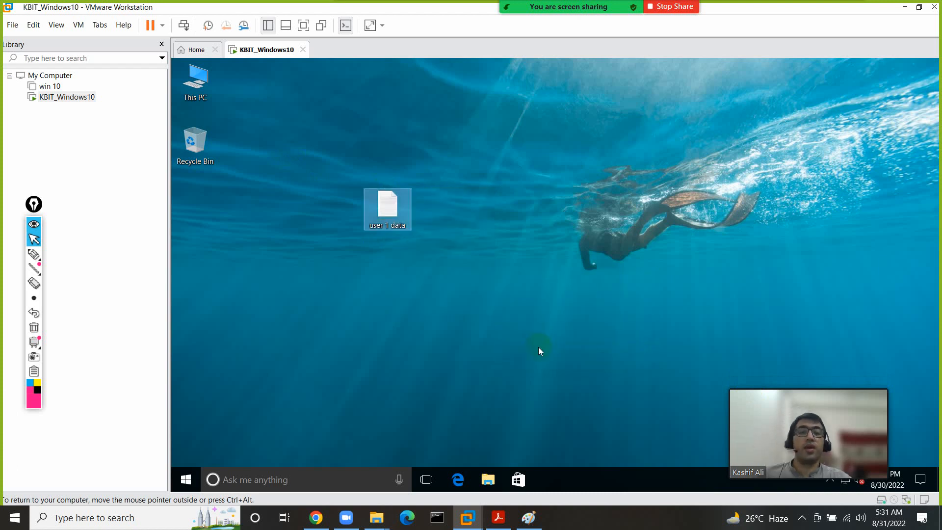
pyautogui.moveTo(793, 386); pyautogui.dragTo(812, 289)
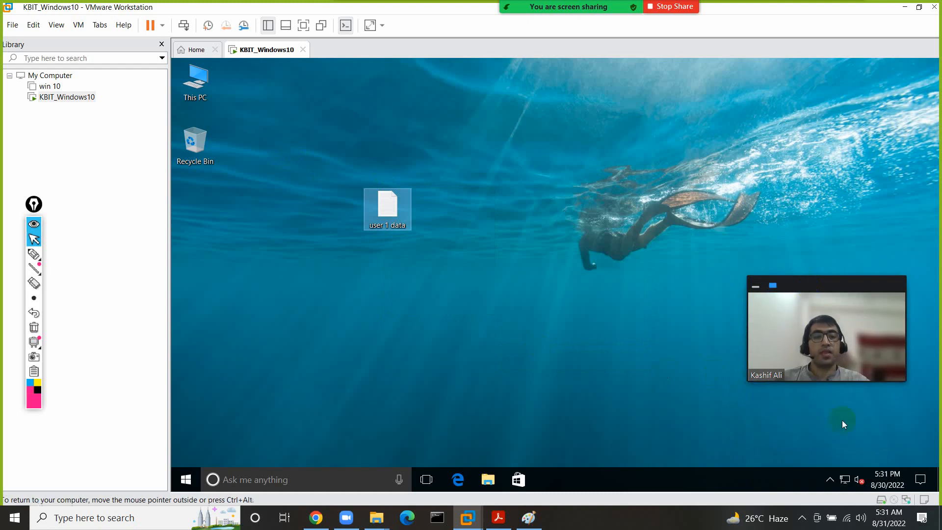
pyautogui.rightClick(193, 89)
pyautogui.click(239, 126)
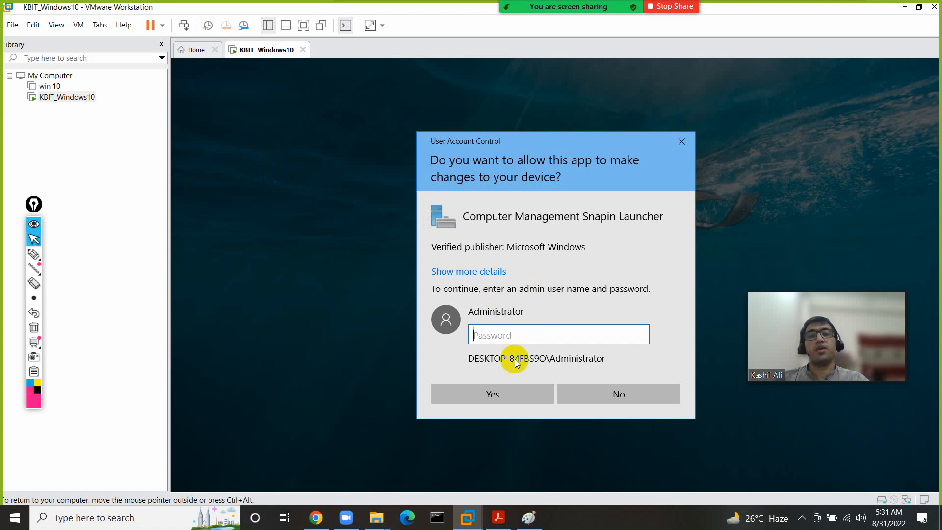
pyautogui.click(621, 395)
pyautogui.rightClick(200, 87)
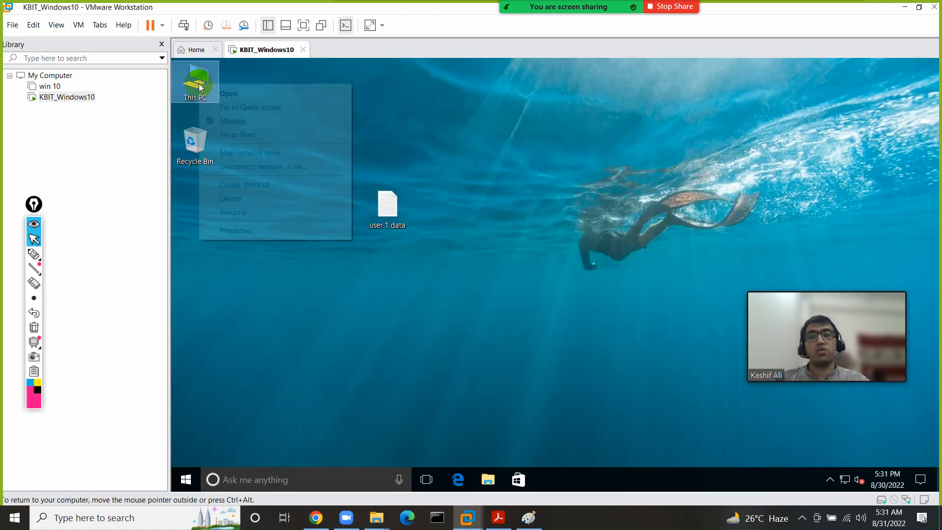
pyautogui.click(235, 231)
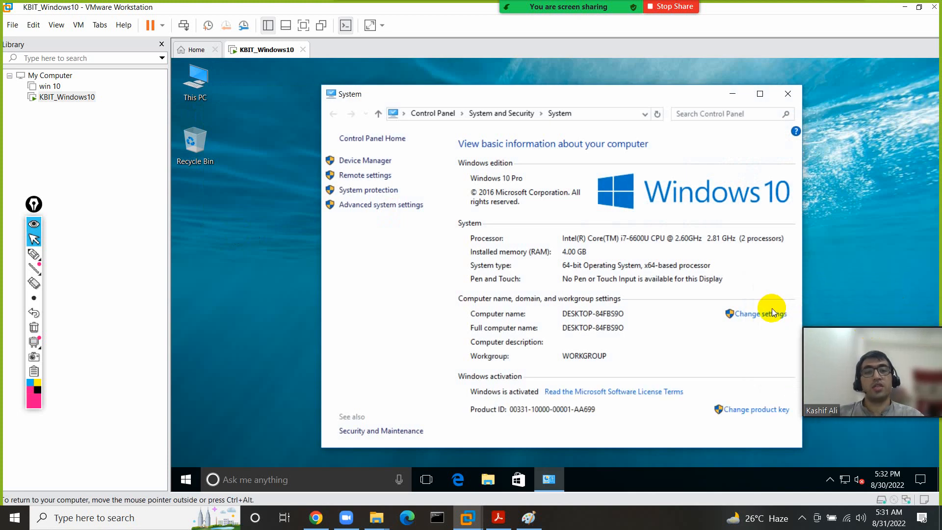
pyautogui.click(772, 310)
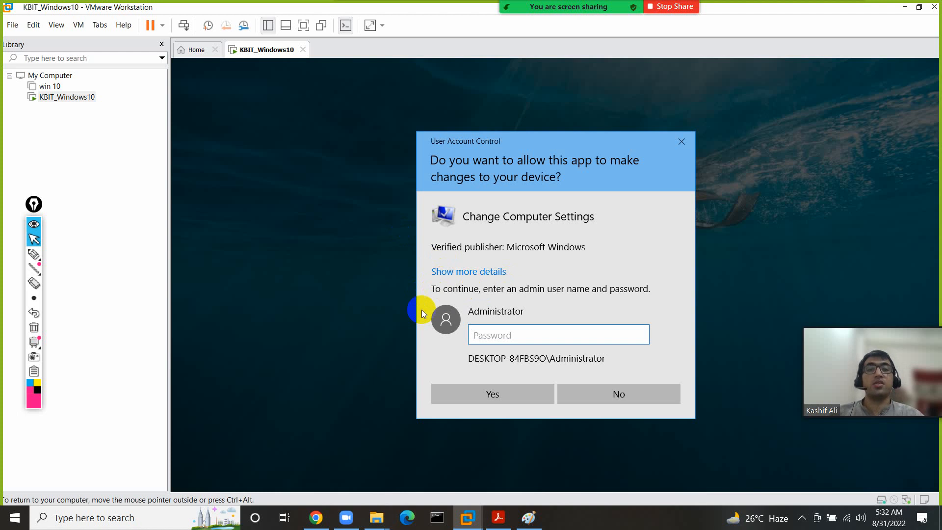
pyautogui.click(33, 253)
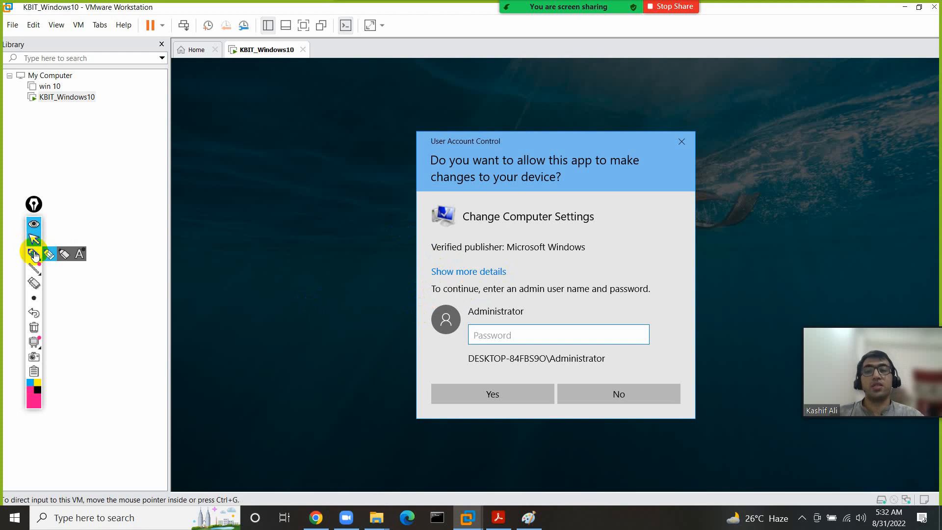
pyautogui.click(567, 393)
pyautogui.click(788, 94)
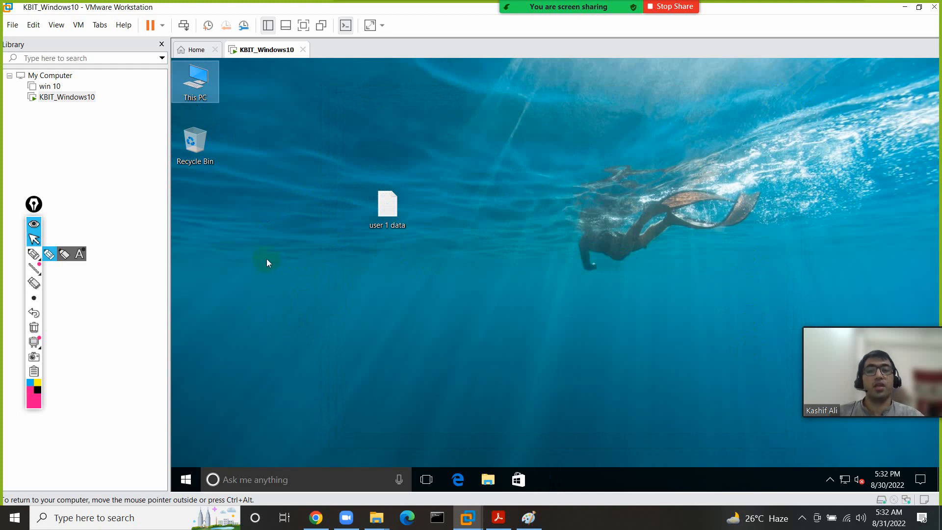
# - Browse This PC > Local Disk (C:) > Users and mark the user1 and Administrator folders
pyautogui.doubleClick(205, 90)
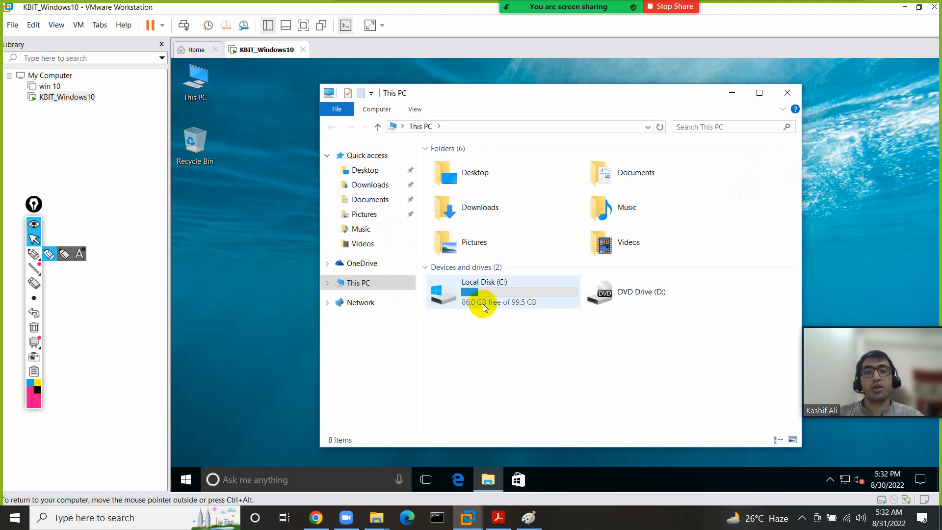
pyautogui.doubleClick(483, 305)
pyautogui.doubleClick(447, 204)
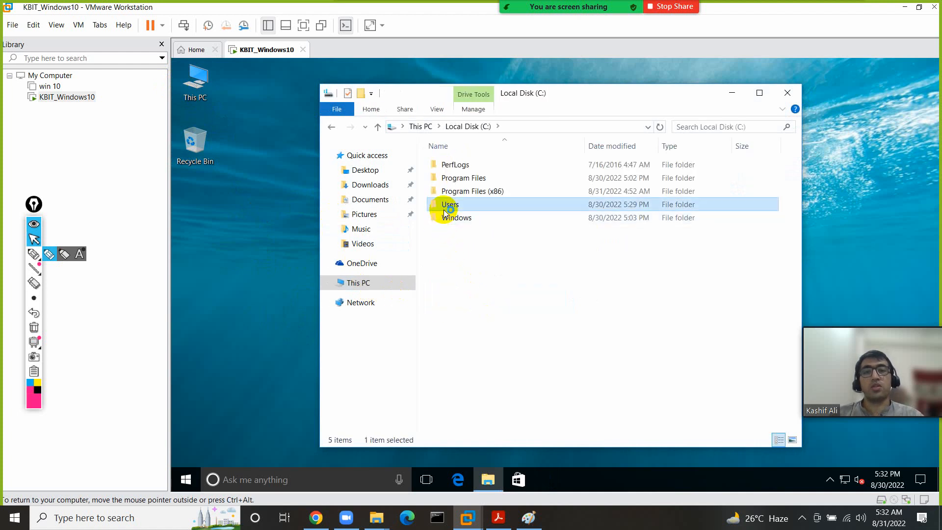
pyautogui.click(34, 253)
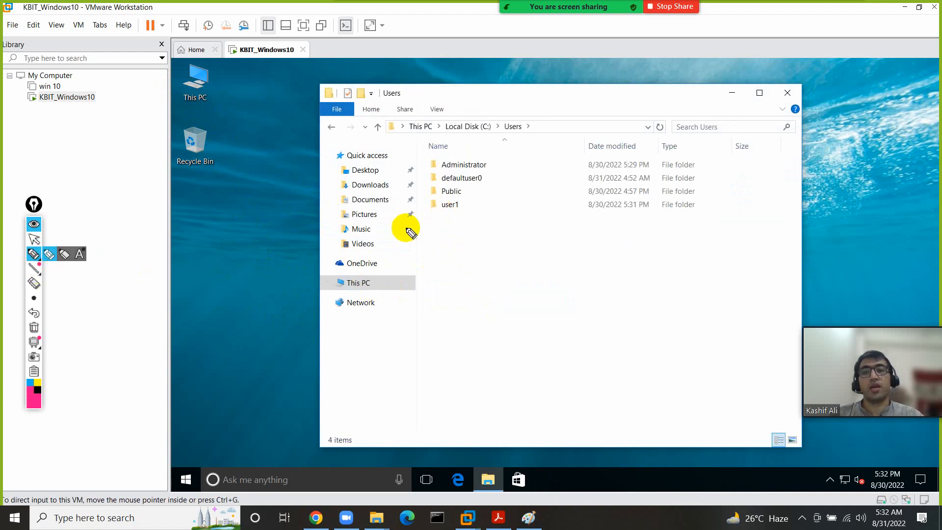
pyautogui.moveTo(463, 202)
pyautogui.mouseDown()
pyautogui.moveTo(441, 200)
pyautogui.moveTo(435, 210)
pyautogui.moveTo(473, 206)
pyautogui.moveTo(466, 199)
pyautogui.mouseUp()
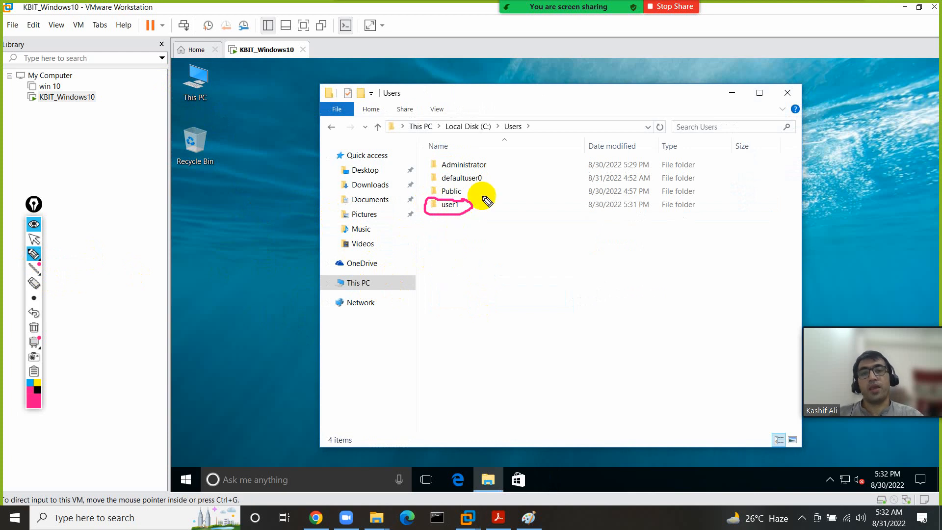
pyautogui.moveTo(477, 151)
pyautogui.mouseDown()
pyautogui.moveTo(424, 157)
pyautogui.moveTo(489, 166)
pyautogui.moveTo(466, 147)
pyautogui.moveTo(456, 151)
pyautogui.mouseUp()
pyautogui.click(34, 327)
pyautogui.click(34, 239)
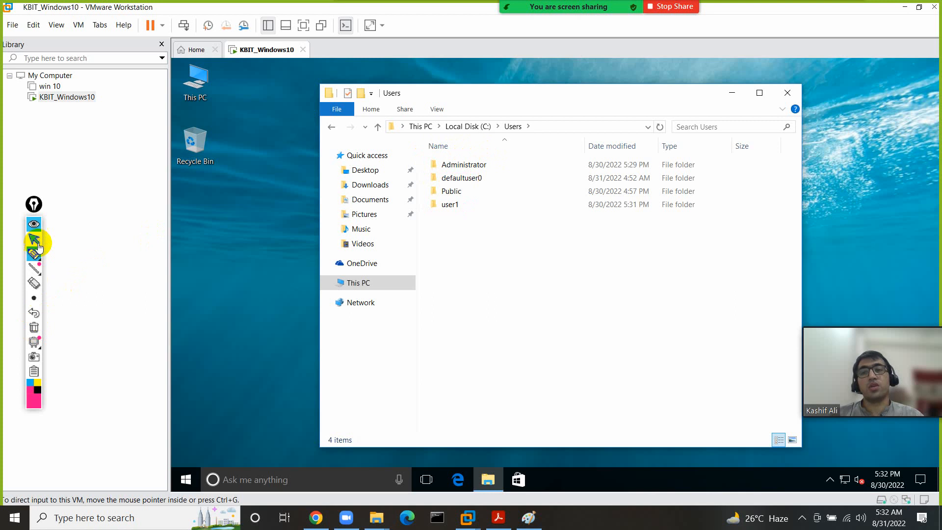
# - Try opening the Administrator profile folder, choose Continue, then decline the permission prompt
pyautogui.click(466, 170)
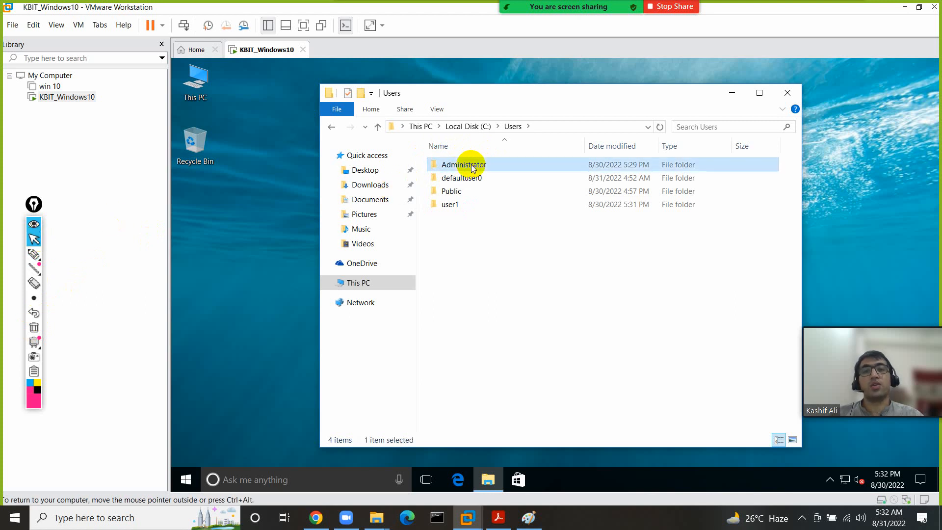
pyautogui.doubleClick(466, 169)
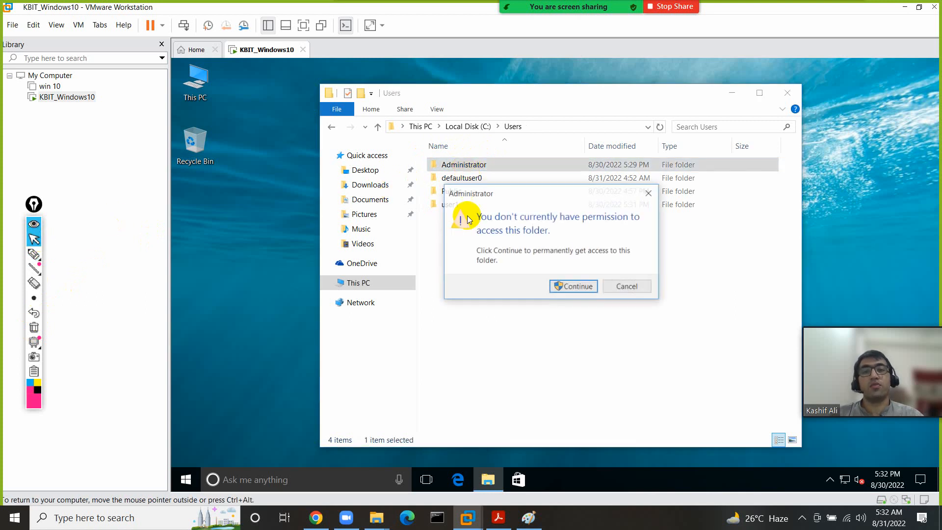
pyautogui.click(569, 287)
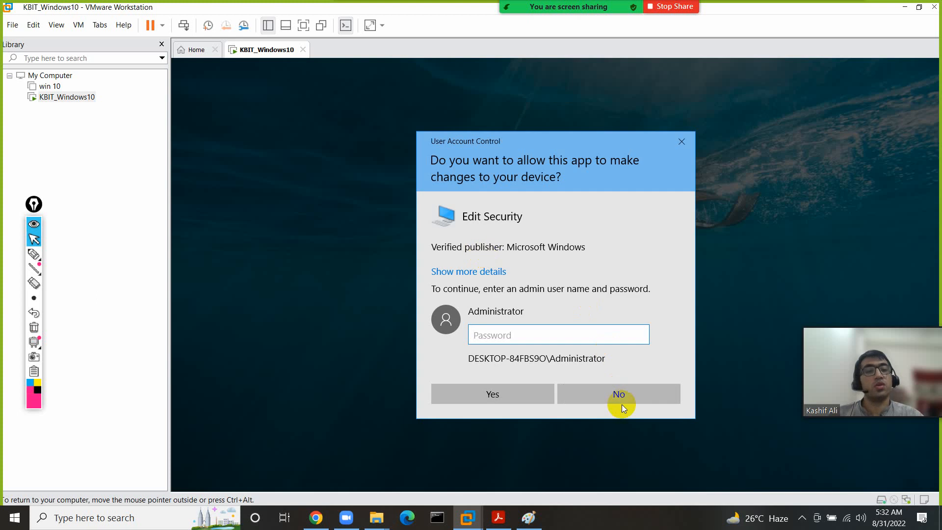
pyautogui.click(621, 402)
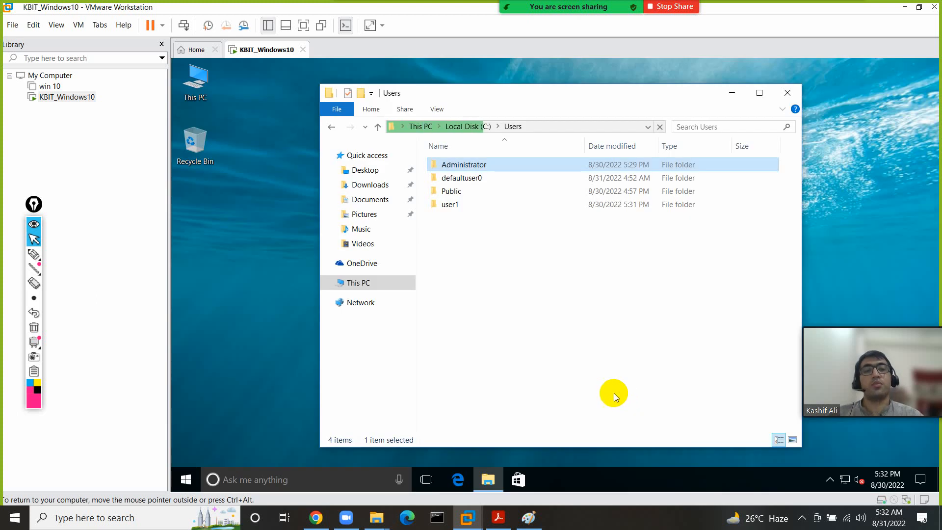
pyautogui.click(34, 254)
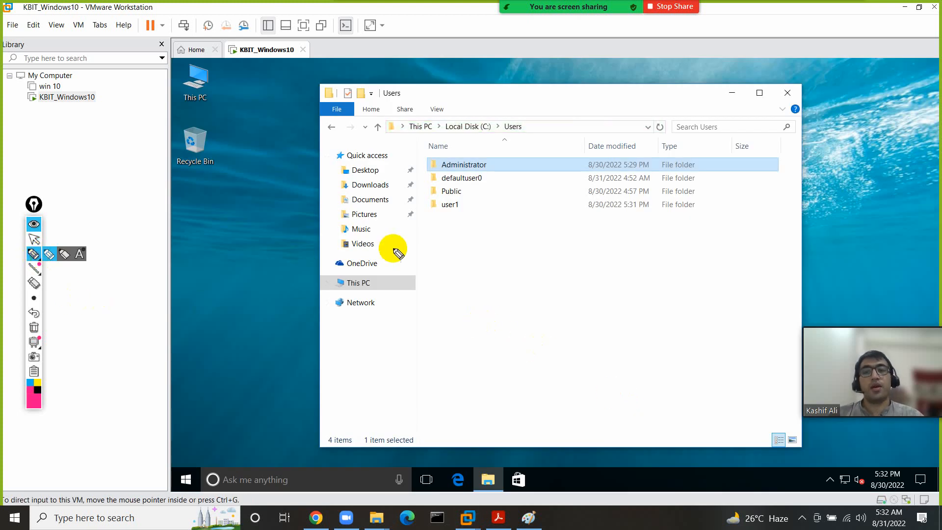
pyautogui.moveTo(438, 223); pyautogui.dragTo(452, 232)
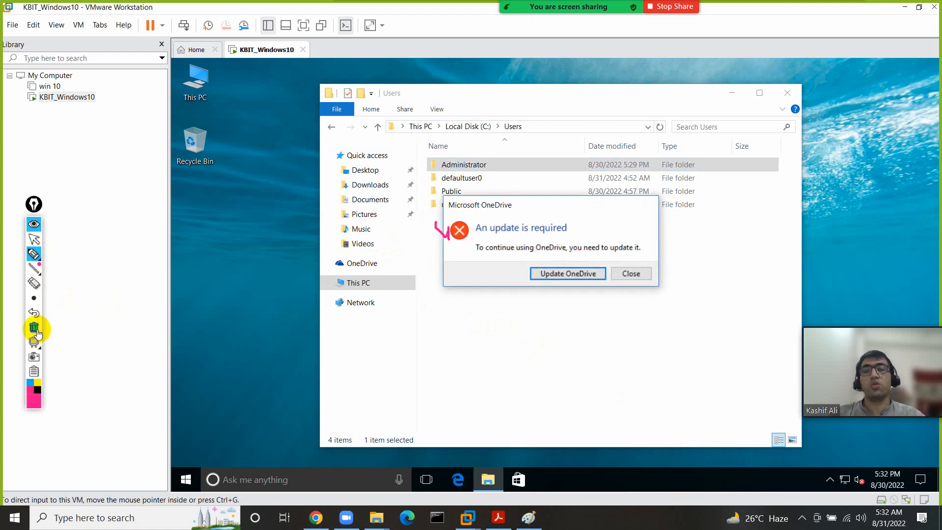
pyautogui.click(33, 328)
pyautogui.click(35, 239)
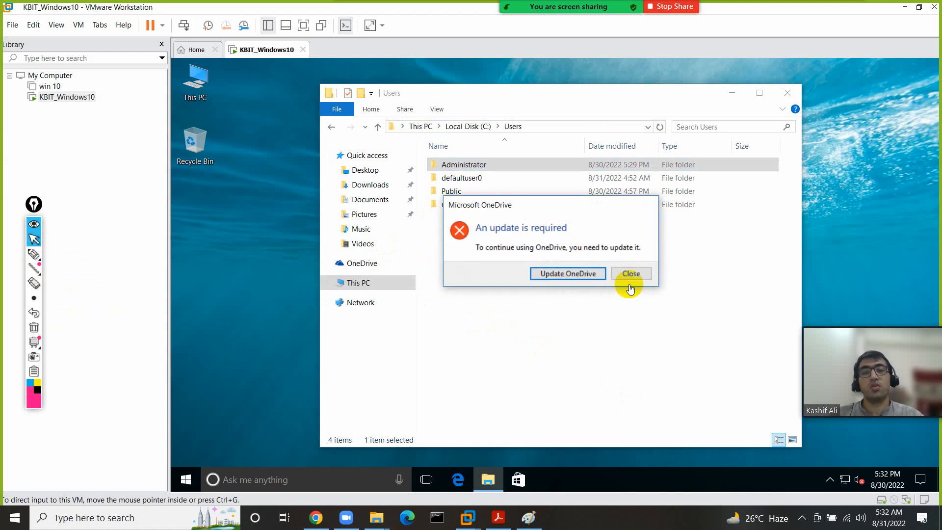
# - Dismiss the OneDrive message, close the Users window and open the VM's Start menu
pyautogui.click(631, 273)
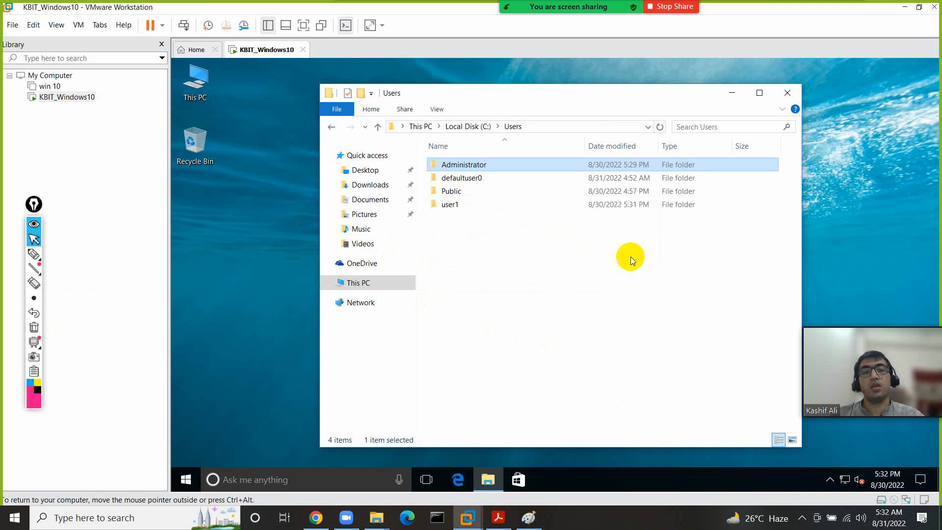
pyautogui.click(788, 93)
pyautogui.click(186, 480)
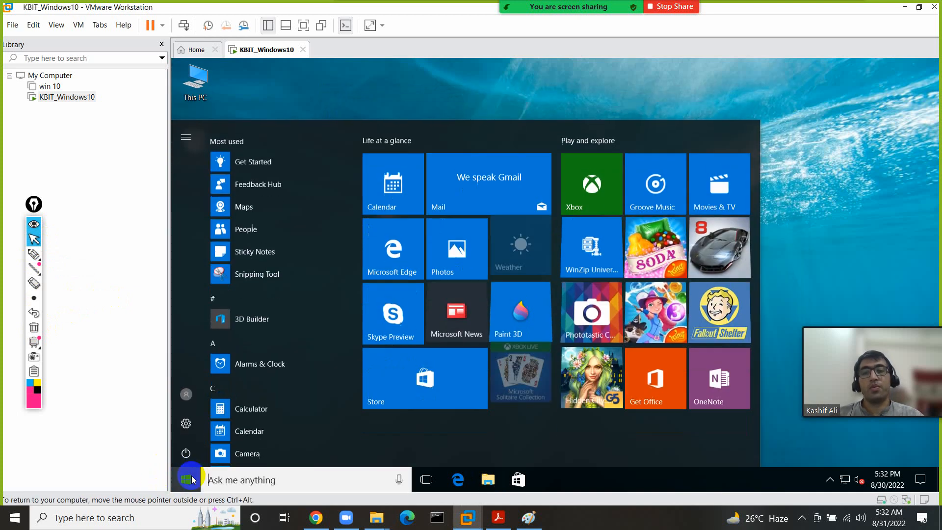
# - Sign out of the VM, sign in as user2, and switch back to the Paint notes
pyautogui.click(186, 395)
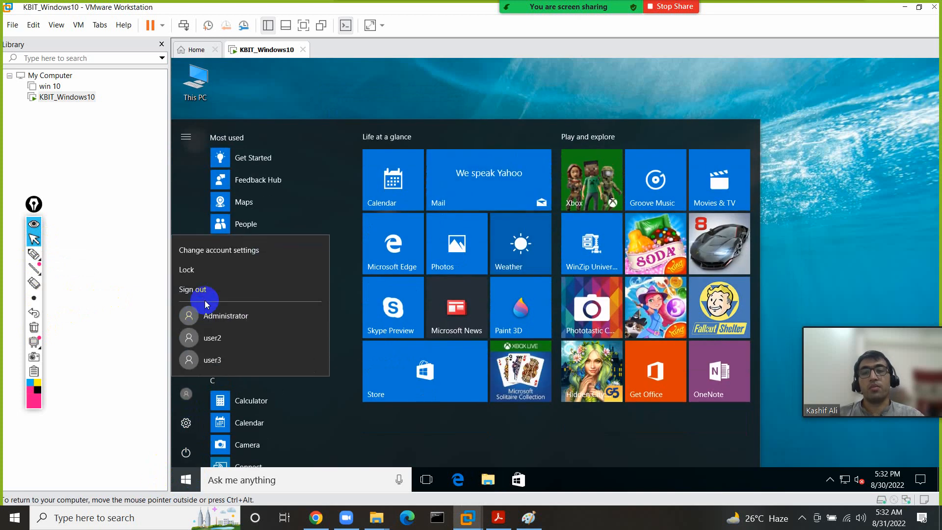
pyautogui.click(257, 312)
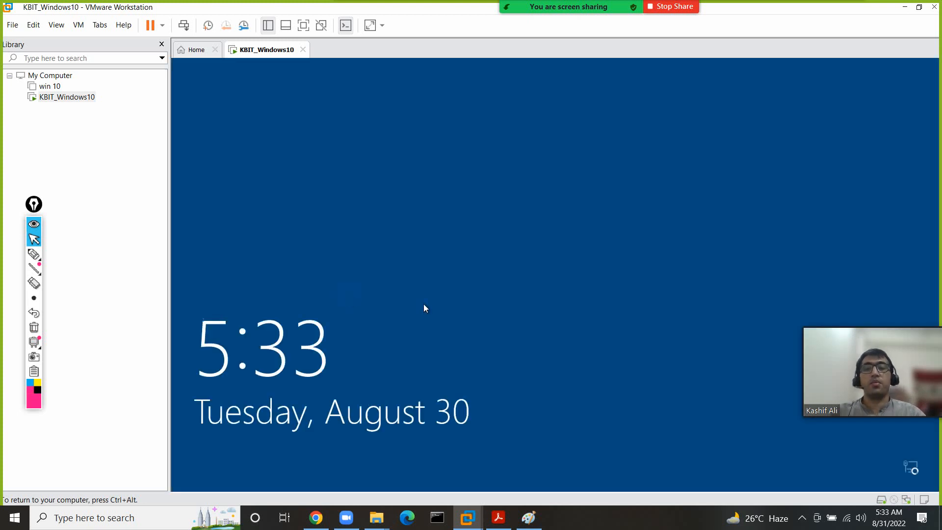
pyautogui.click(421, 303)
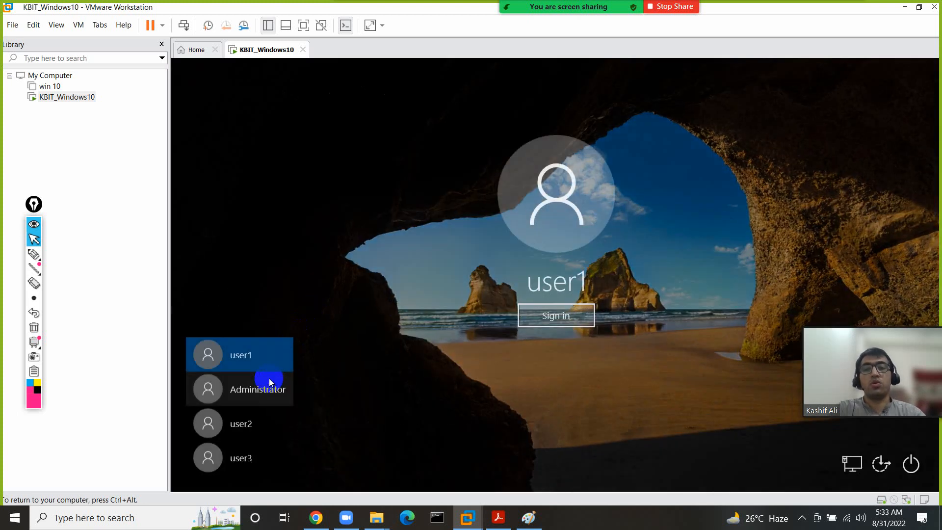
pyautogui.click(247, 425)
pyautogui.click(556, 321)
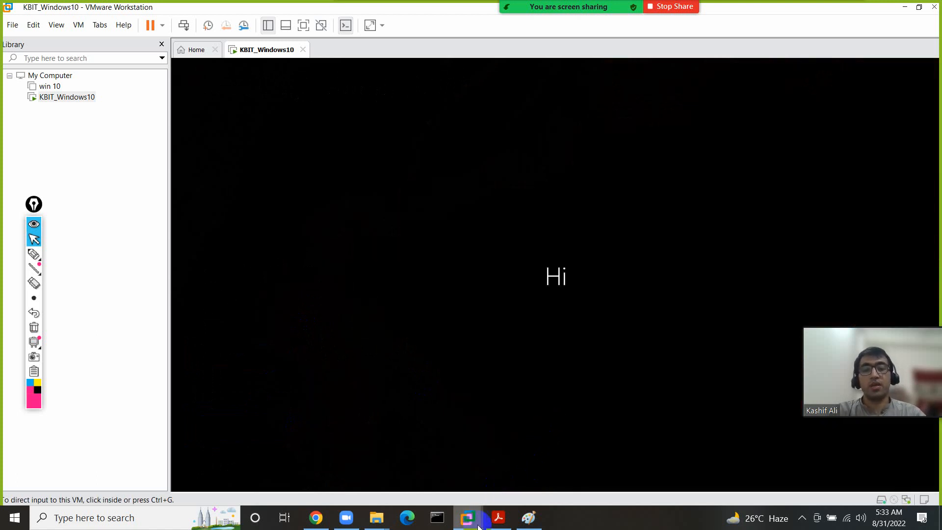
pyautogui.click(529, 517)
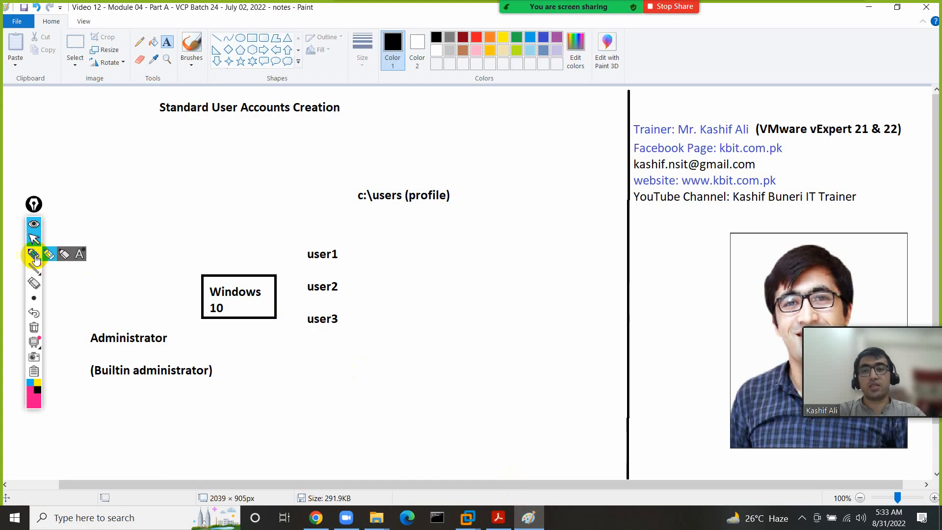
pyautogui.click(34, 255)
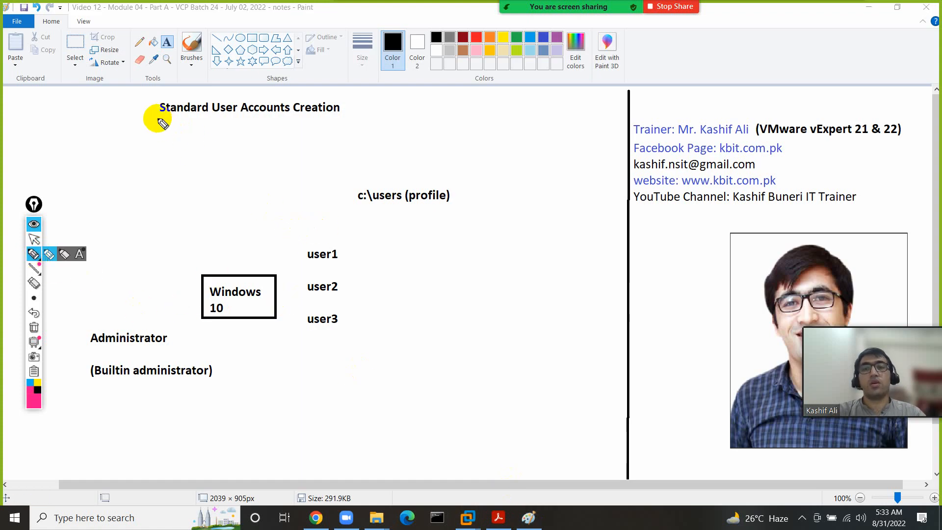
pyautogui.moveTo(158, 119)
pyautogui.mouseDown()
pyautogui.moveTo(332, 119)
pyautogui.moveTo(354, 89)
pyautogui.moveTo(142, 89)
pyautogui.moveTo(181, 122)
pyautogui.mouseUp()
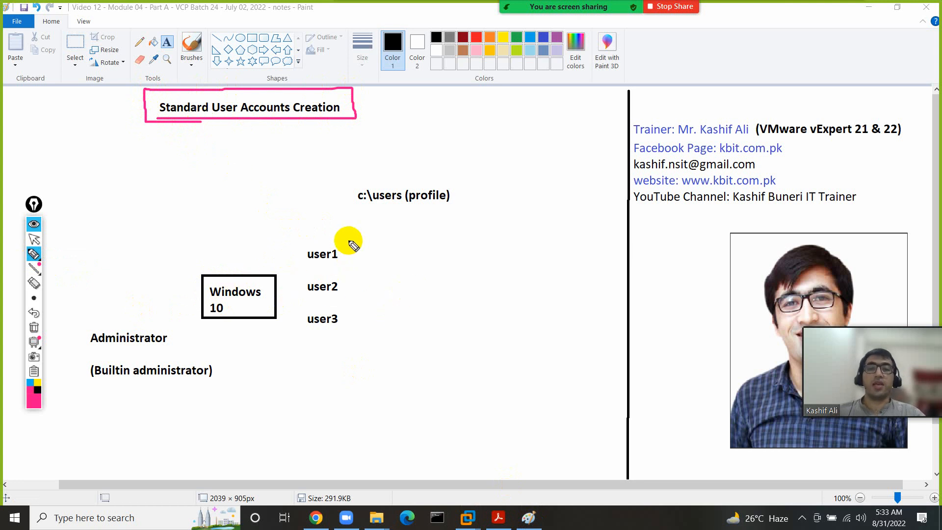
pyautogui.moveTo(307, 232)
pyautogui.mouseDown()
pyautogui.moveTo(309, 263)
pyautogui.moveTo(358, 245)
pyautogui.moveTo(328, 269)
pyautogui.moveTo(310, 269)
pyautogui.moveTo(340, 283)
pyautogui.moveTo(320, 315)
pyautogui.moveTo(358, 328)
pyautogui.mouseUp()
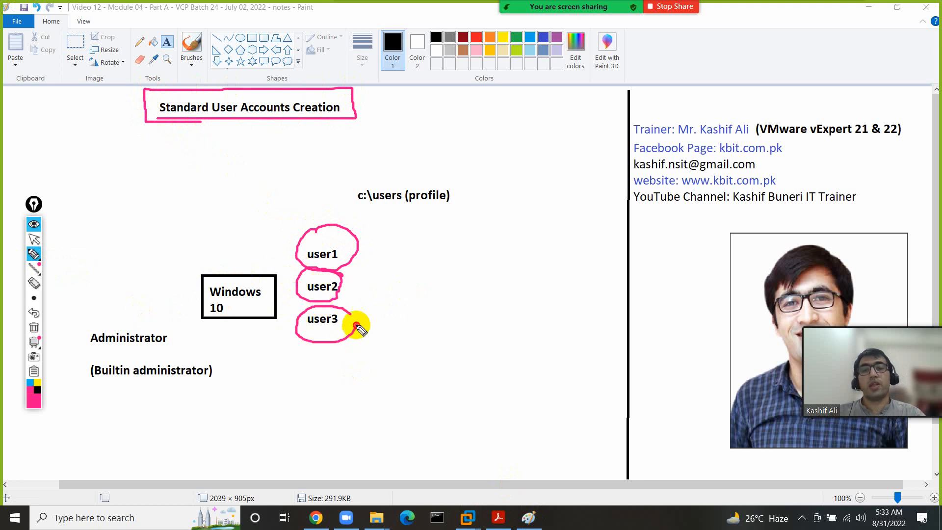
pyautogui.click(34, 328)
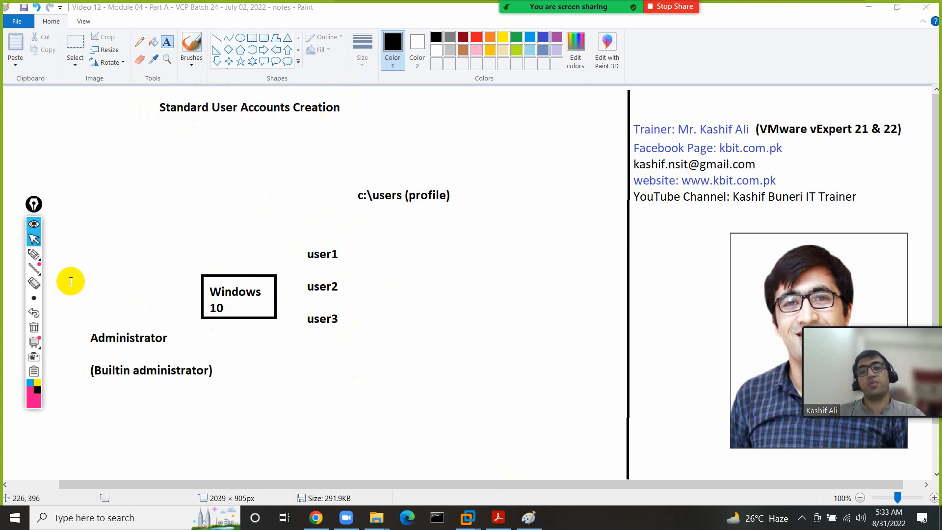
pyautogui.click(32, 256)
pyautogui.moveTo(212, 259)
pyautogui.mouseDown()
pyautogui.moveTo(193, 315)
pyautogui.moveTo(275, 296)
pyautogui.moveTo(206, 269)
pyautogui.mouseUp()
pyautogui.moveTo(327, 241)
pyautogui.mouseDown()
pyautogui.moveTo(297, 296)
pyautogui.moveTo(355, 332)
pyautogui.moveTo(353, 246)
pyautogui.moveTo(305, 240)
pyautogui.moveTo(301, 264)
pyautogui.moveTo(356, 266)
pyautogui.mouseUp()
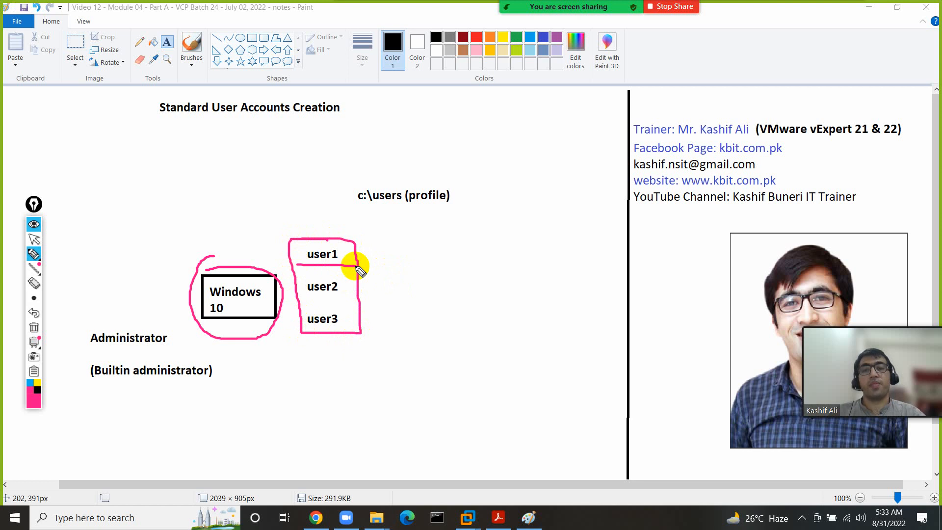
pyautogui.moveTo(309, 303); pyautogui.dragTo(356, 298)
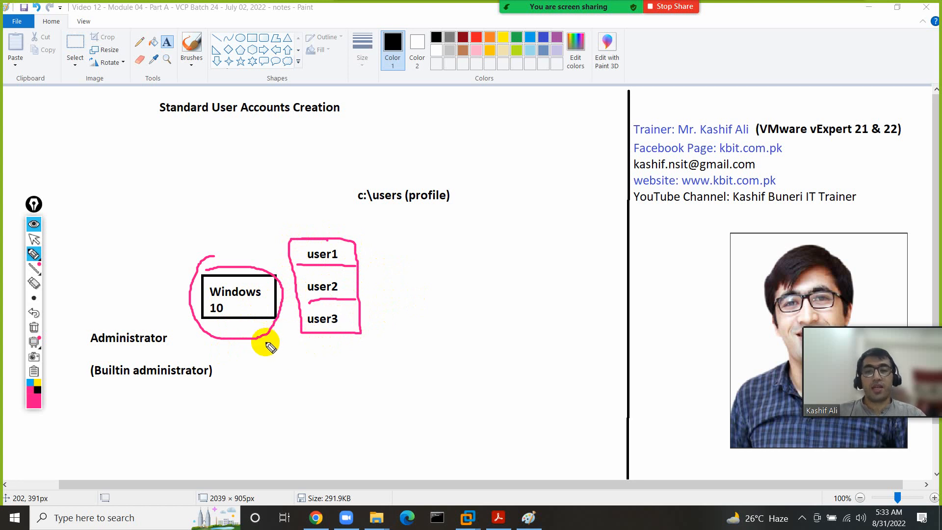
pyautogui.click(34, 326)
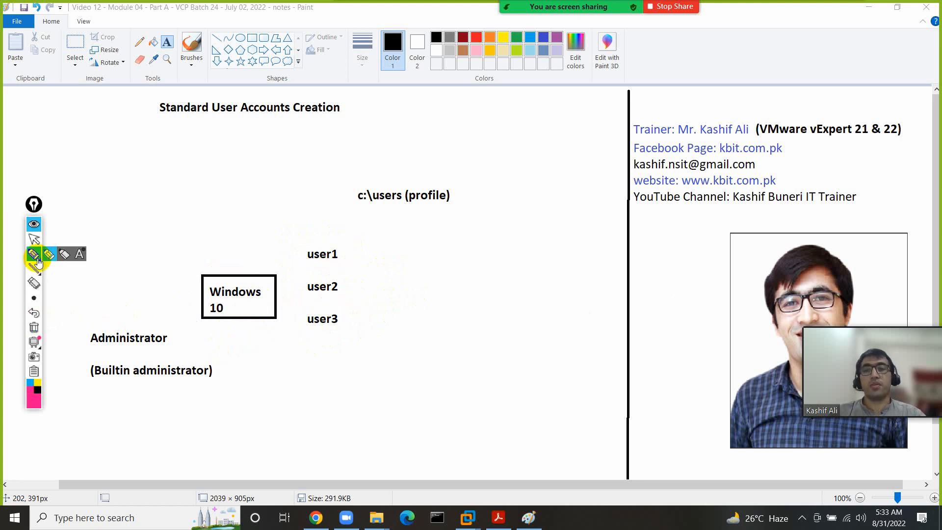
pyautogui.click(34, 238)
pyautogui.moveTo(863, 317); pyautogui.dragTo(824, 383)
pyautogui.click(34, 253)
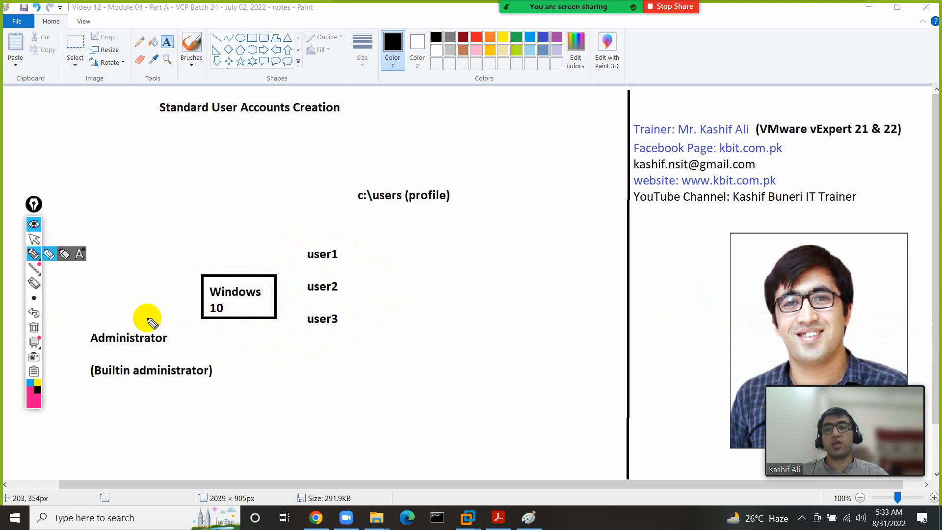
pyautogui.moveTo(152, 323)
pyautogui.mouseDown()
pyautogui.moveTo(84, 332)
pyautogui.moveTo(163, 326)
pyautogui.moveTo(147, 317)
pyautogui.mouseUp()
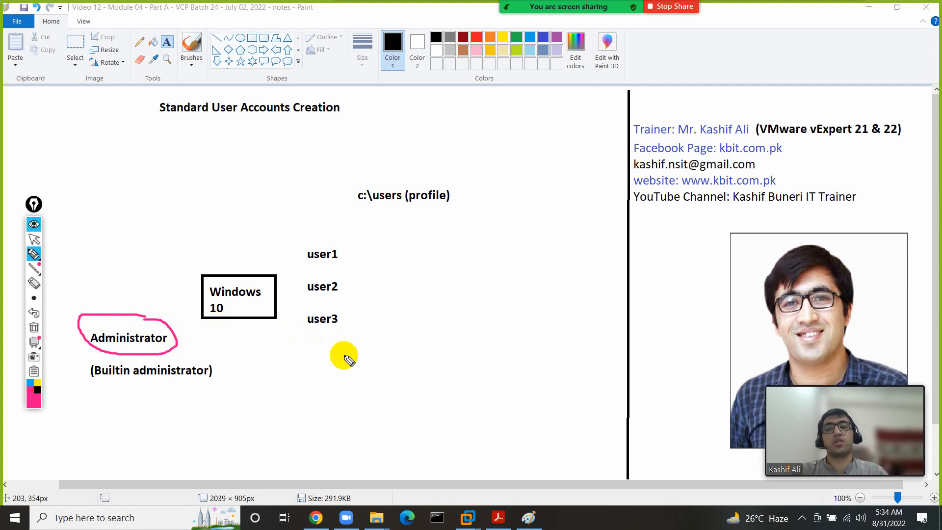
pyautogui.moveTo(269, 256)
pyautogui.mouseDown()
pyautogui.moveTo(189, 256)
pyautogui.moveTo(244, 350)
pyautogui.moveTo(264, 257)
pyautogui.moveTo(222, 246)
pyautogui.mouseUp()
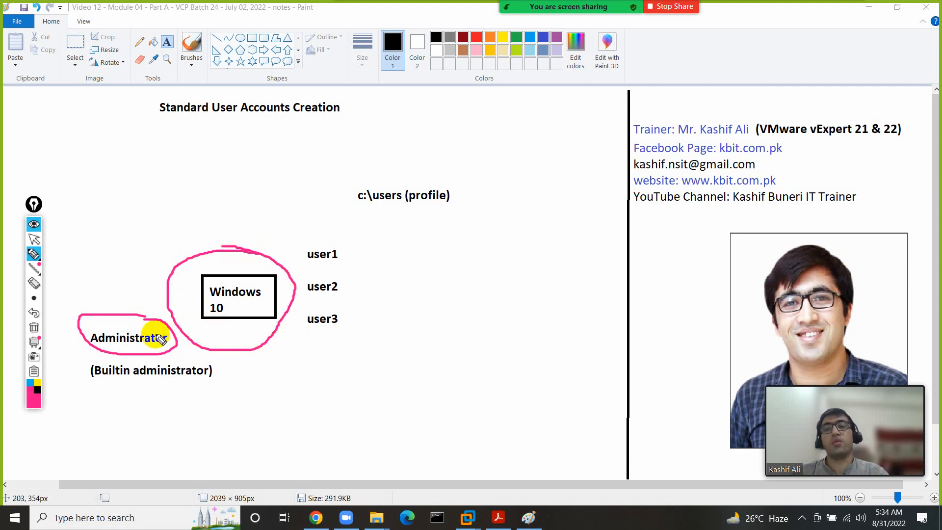
pyautogui.click(34, 327)
pyautogui.click(33, 243)
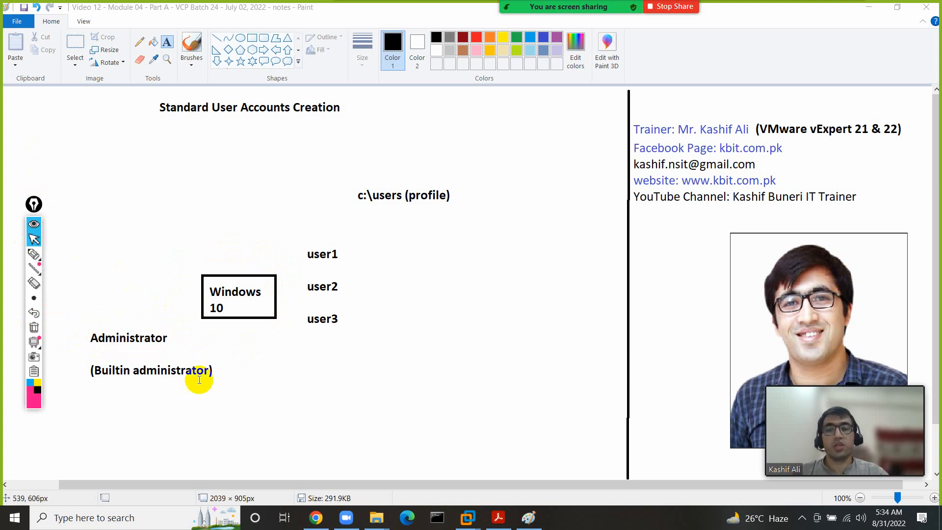
# - Return to the VM and set user2's desktop background to the rock-cliff picture
pyautogui.moveTo(468, 516)
pyautogui.click(506, 462)
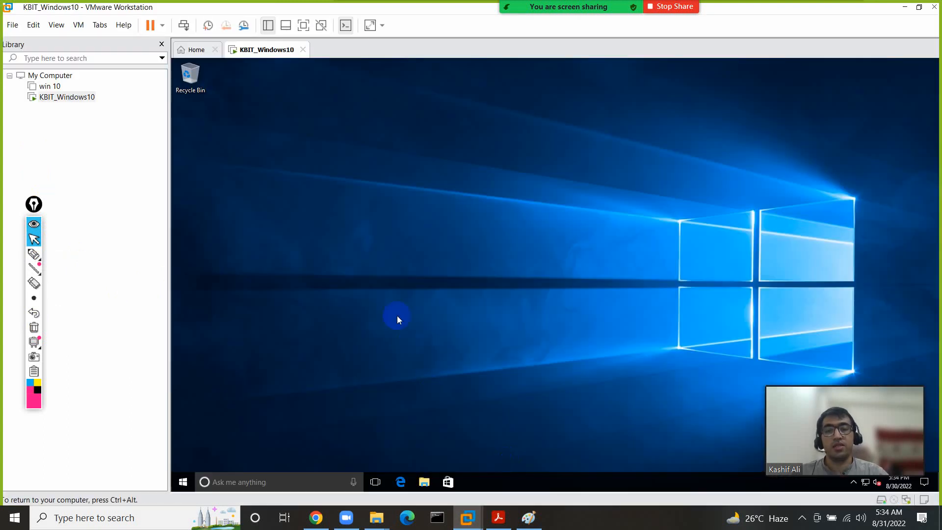
pyautogui.rightClick(378, 199)
pyautogui.click(402, 295)
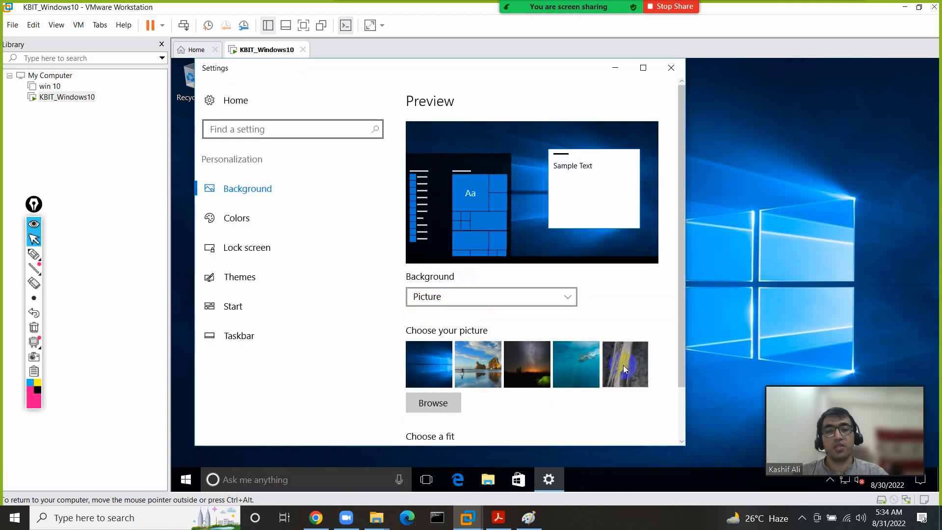
pyautogui.click(628, 346)
# - Enable the Computer (This PC) desktop icon in Themes and close Settings
pyautogui.click(248, 269)
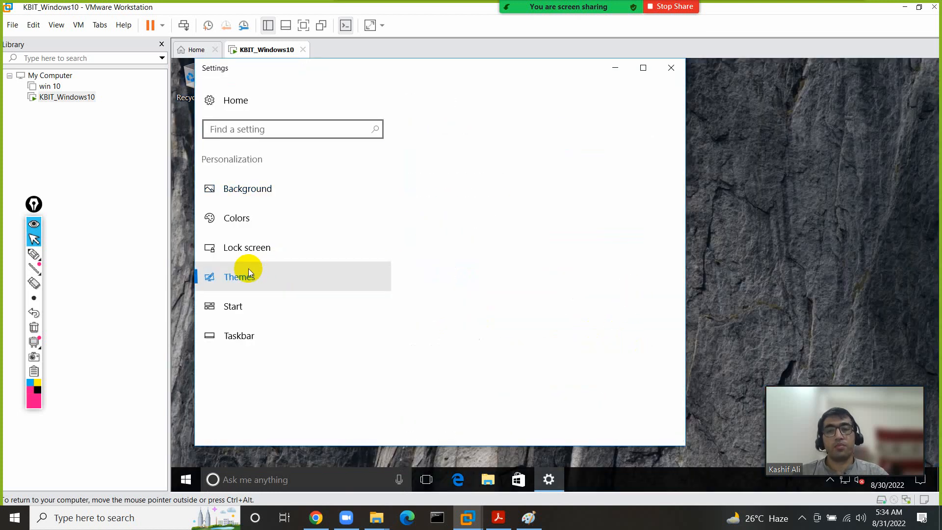
pyautogui.click(453, 218)
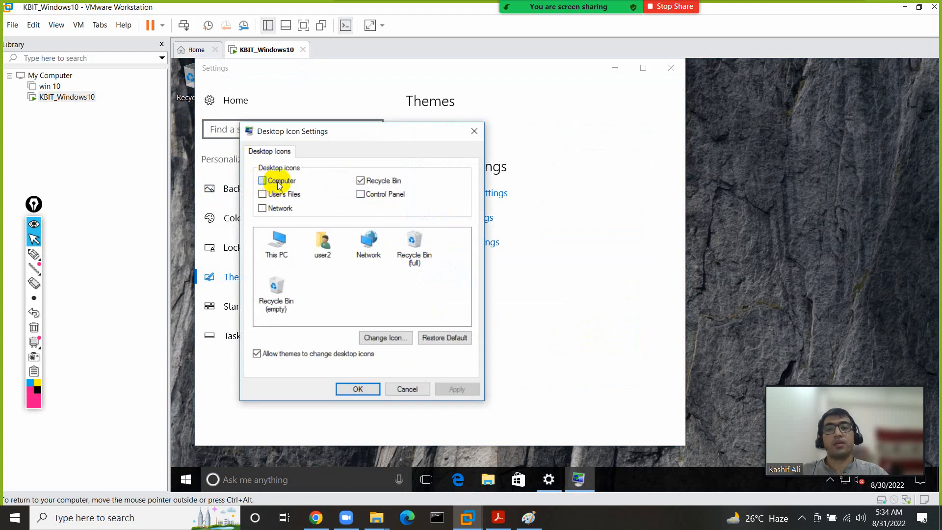
pyautogui.click(279, 183)
pyautogui.click(371, 391)
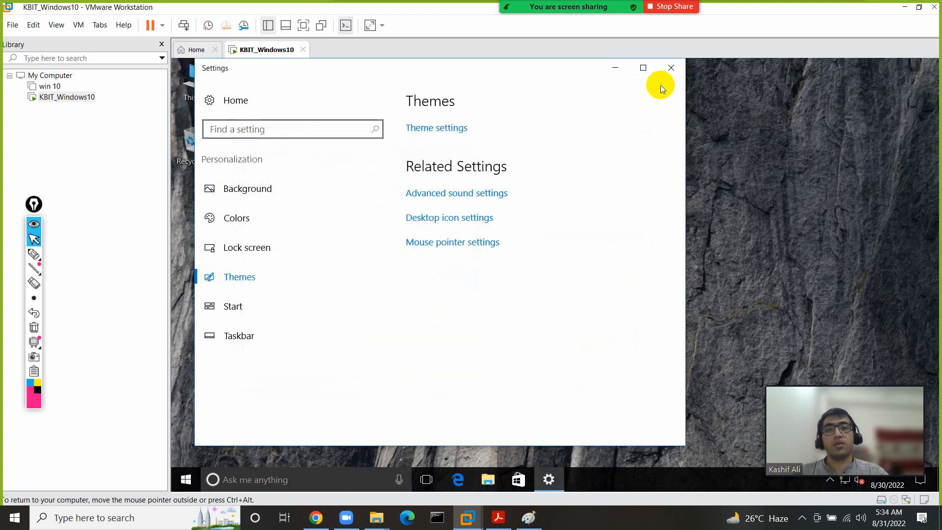
pyautogui.click(670, 68)
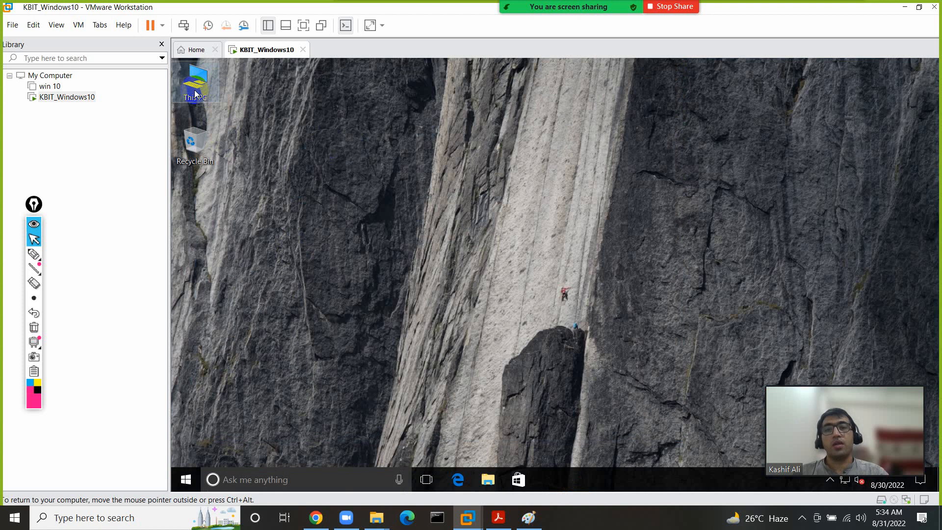
pyautogui.press('super+e')
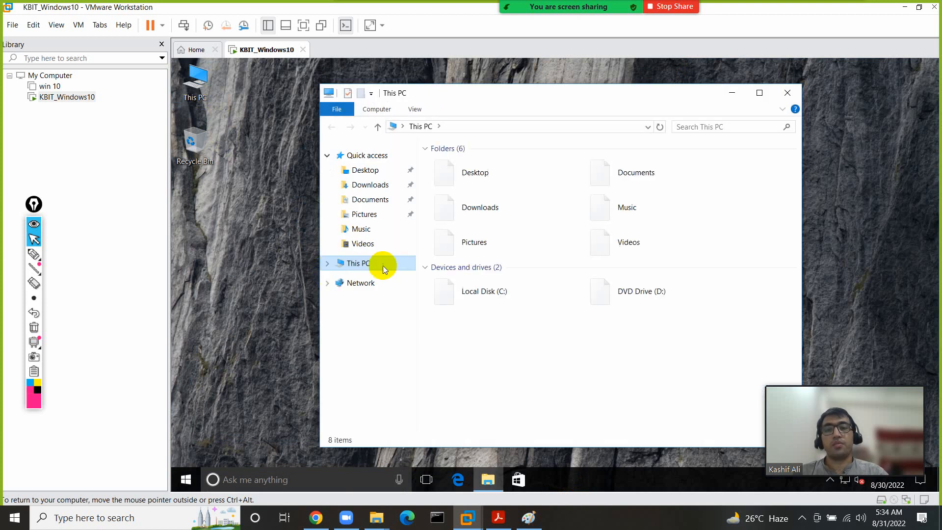
pyautogui.click(472, 295)
pyautogui.doubleClick(472, 295)
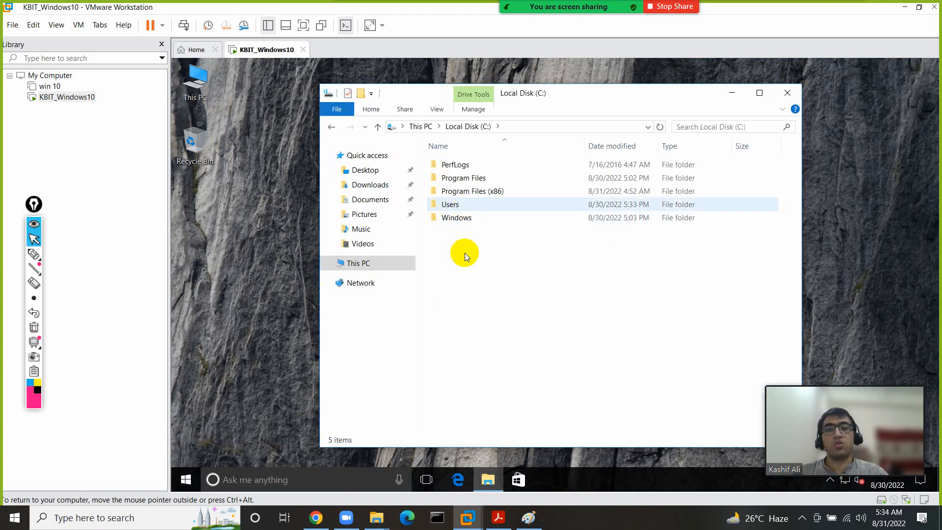
pyautogui.click(462, 211)
pyautogui.doubleClick(461, 211)
pyautogui.click(456, 210)
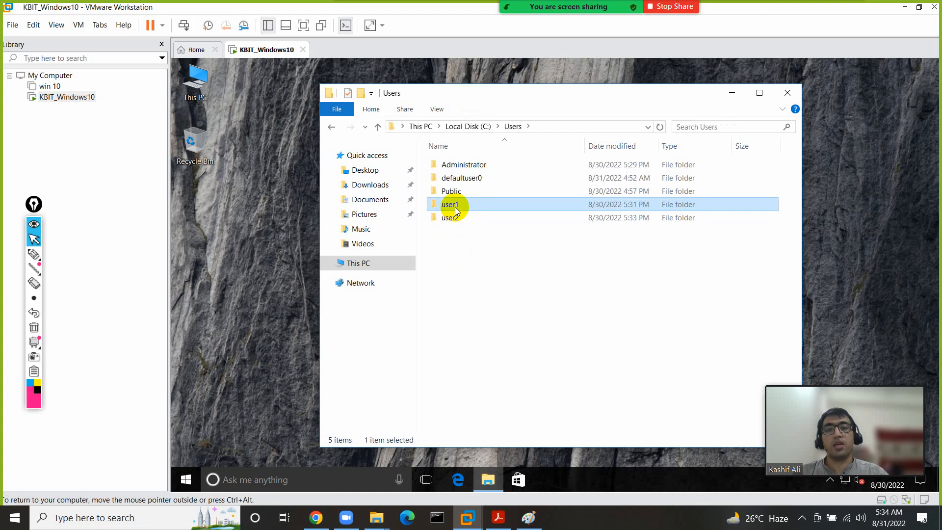
pyautogui.doubleClick(456, 210)
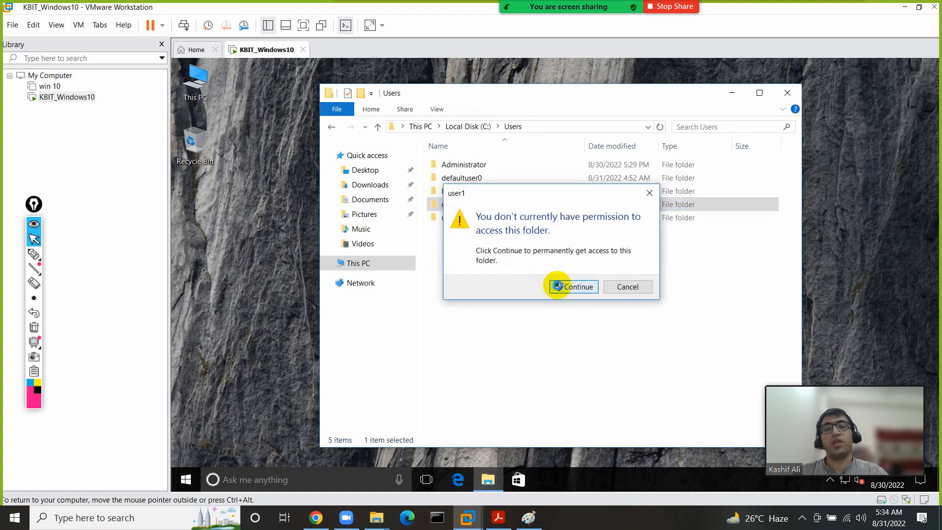
pyautogui.click(557, 286)
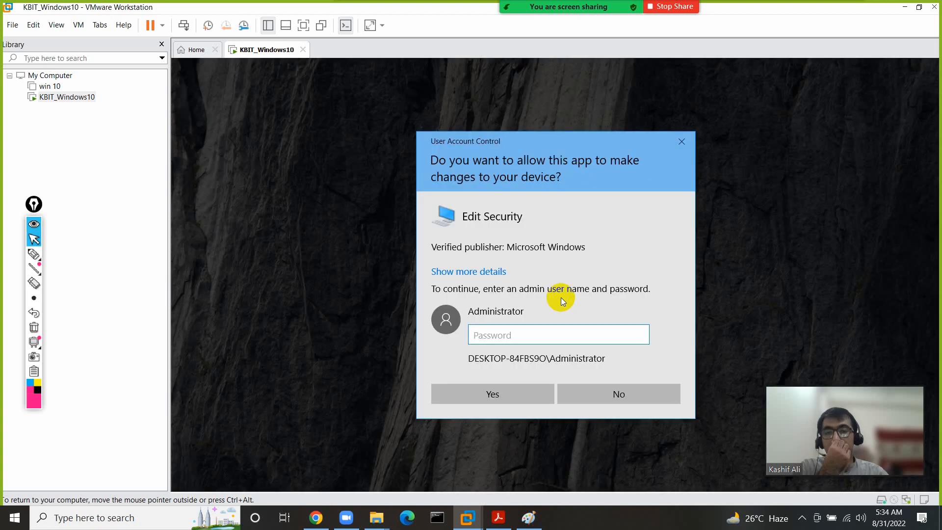
pyautogui.click(632, 394)
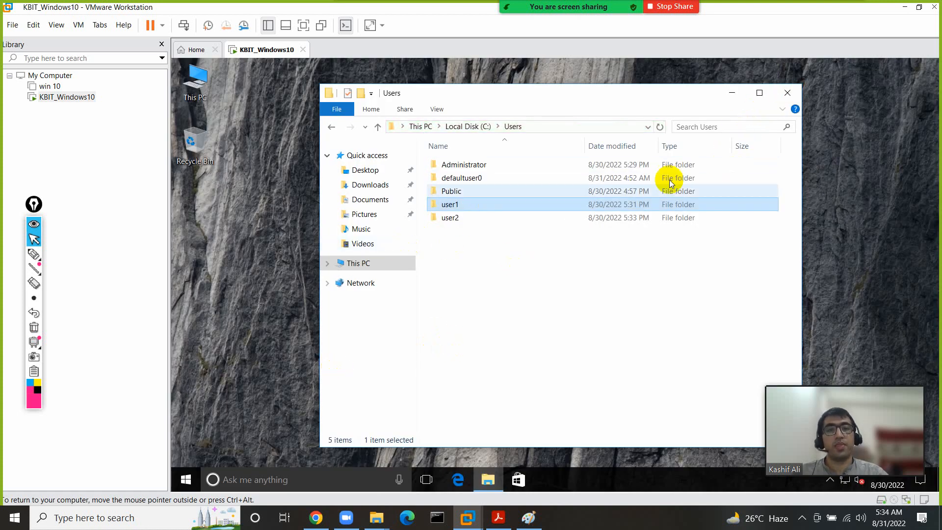
pyautogui.click(788, 92)
pyautogui.click(185, 479)
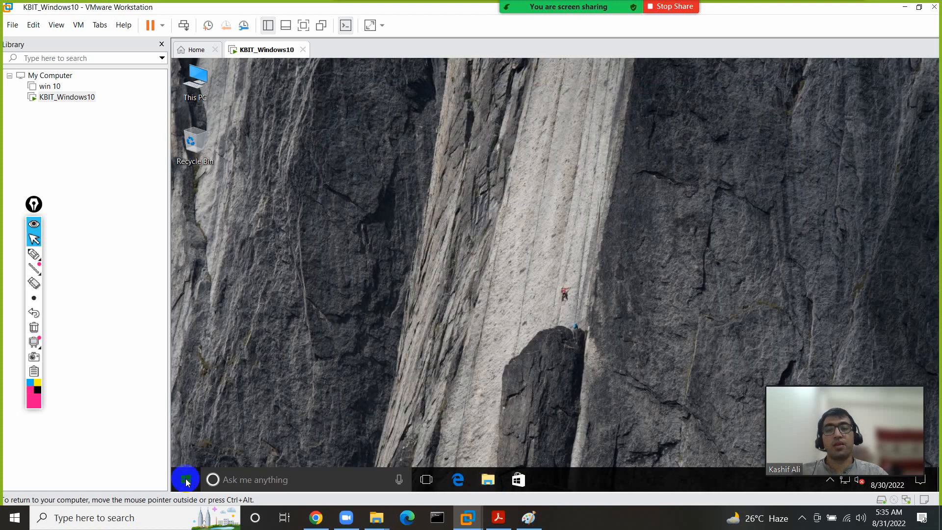
# - Sign out of user2 and sign in as Administrator with the account password
pyautogui.click(186, 393)
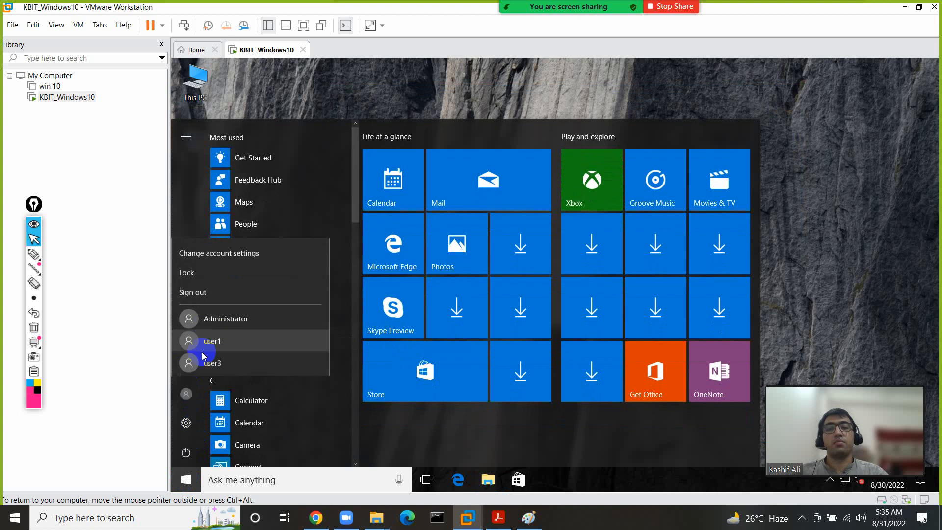
pyautogui.click(218, 298)
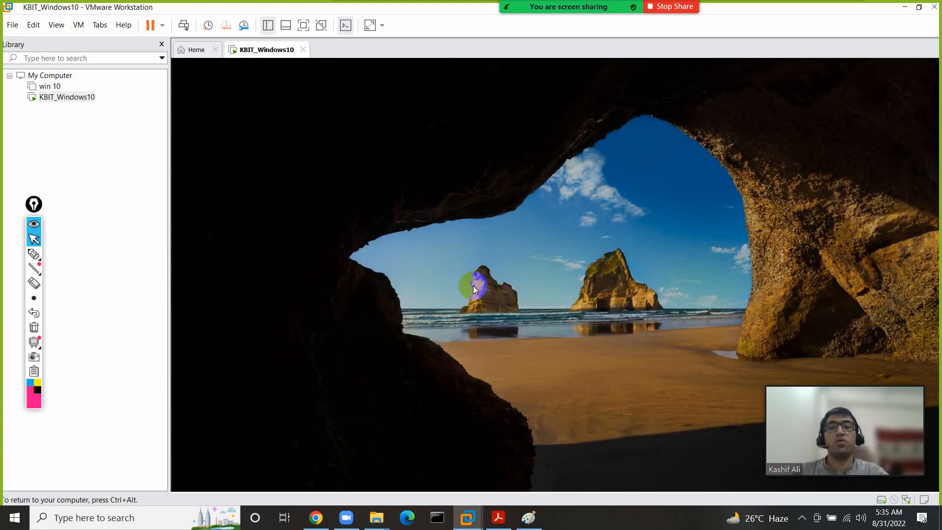
pyautogui.click(396, 360)
pyautogui.click(284, 384)
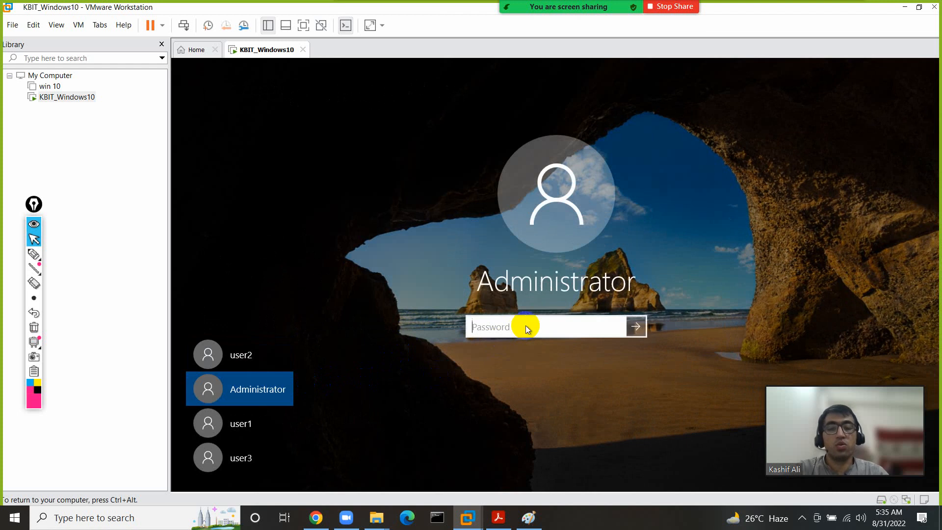
pyautogui.write('123')
pyautogui.press('Return')
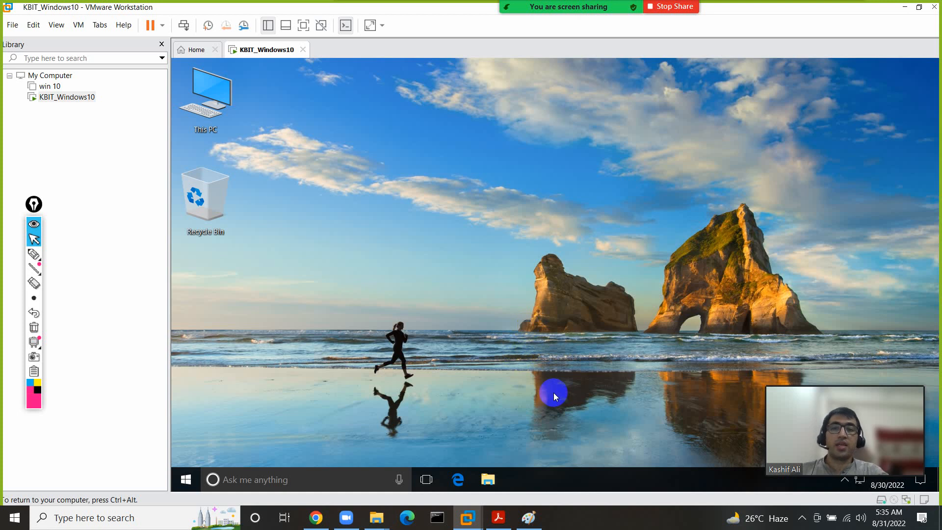
# - Open Computer Management's Local Users and Groups > Users list and start a New User
pyautogui.rightClick(208, 95)
pyautogui.click(232, 131)
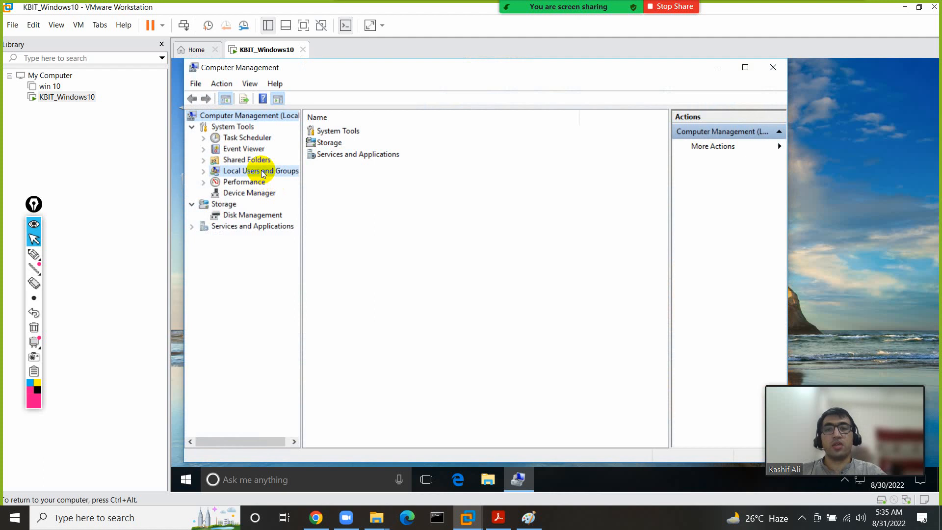
pyautogui.click(263, 172)
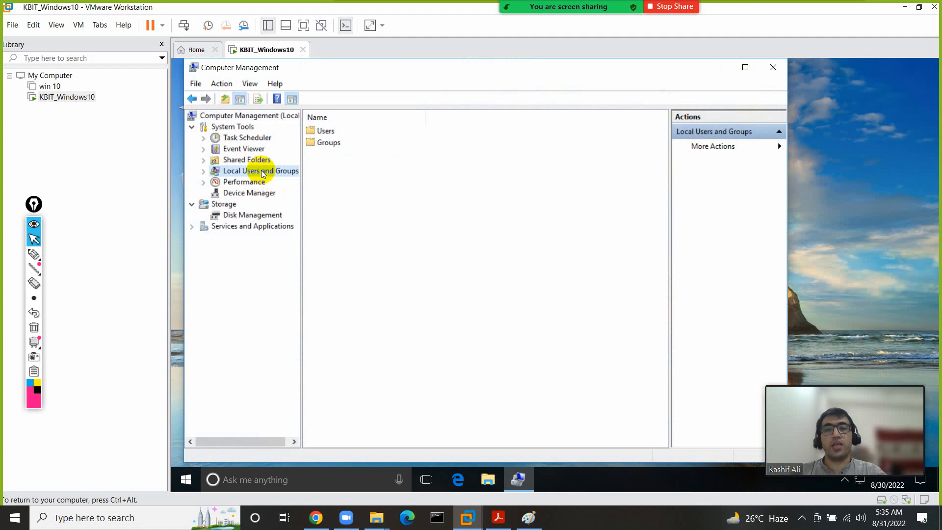
pyautogui.doubleClick(329, 131)
pyautogui.rightClick(339, 216)
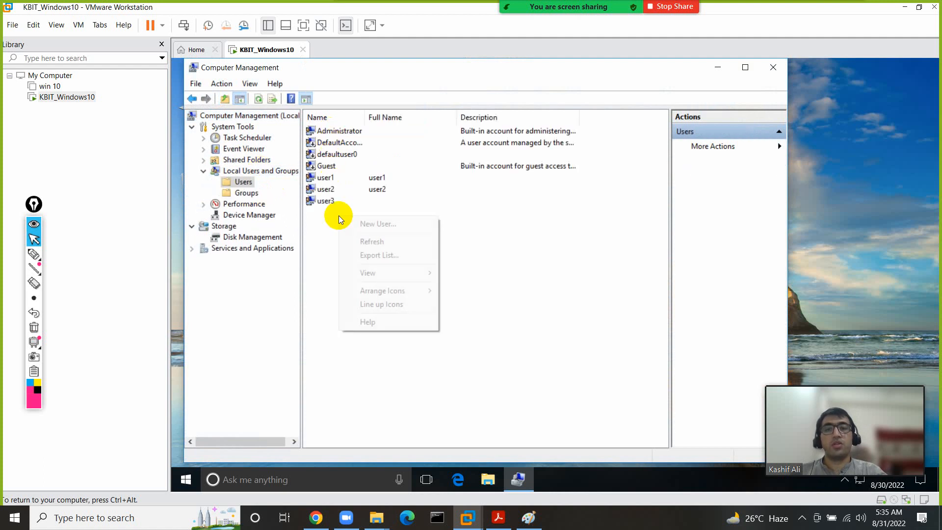
pyautogui.click(392, 225)
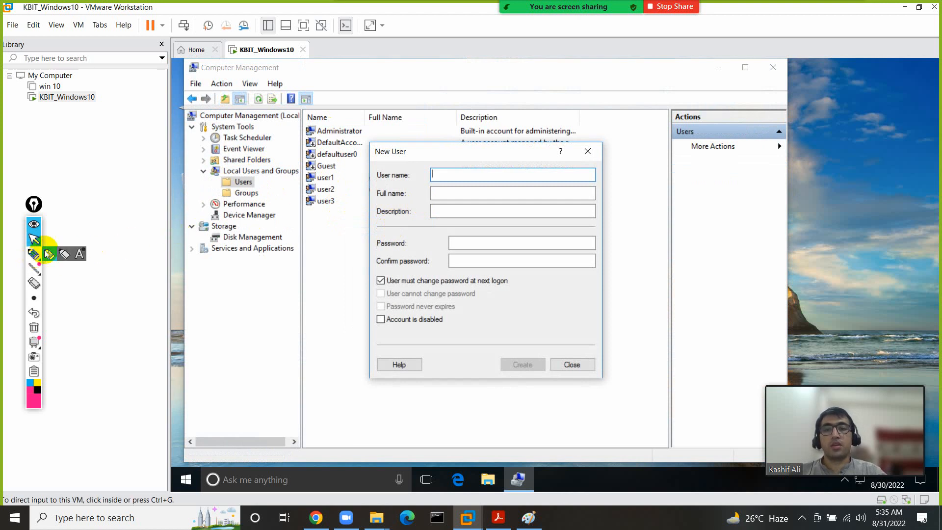
# - Create user4 with a password that must be changed at next logon
pyautogui.write('user4')
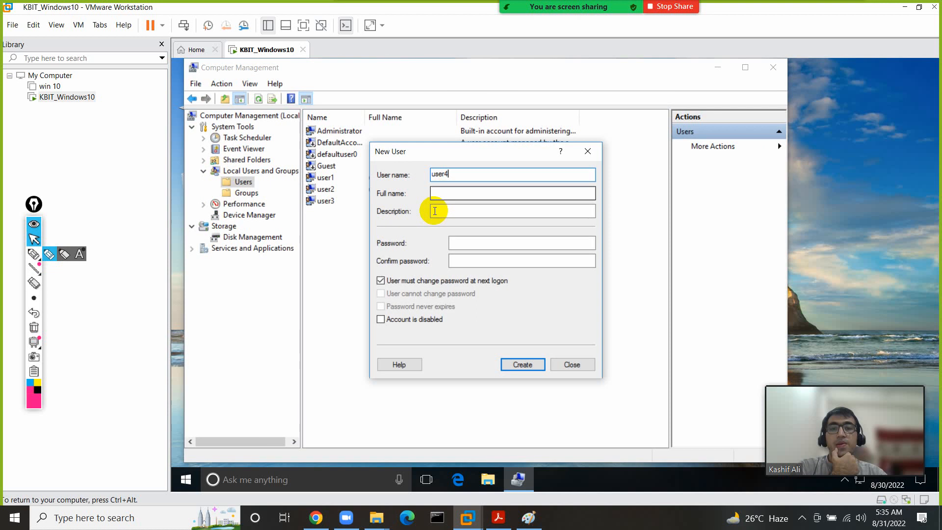
pyautogui.click(34, 254)
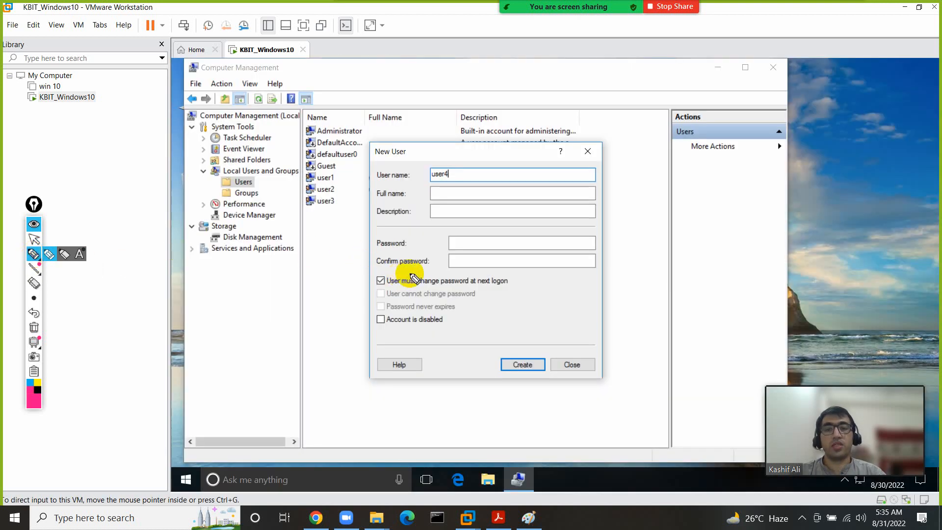
pyautogui.moveTo(413, 273)
pyautogui.mouseDown()
pyautogui.moveTo(370, 274)
pyautogui.moveTo(385, 293)
pyautogui.moveTo(508, 290)
pyautogui.moveTo(505, 267)
pyautogui.moveTo(414, 272)
pyautogui.mouseUp()
pyautogui.click(34, 328)
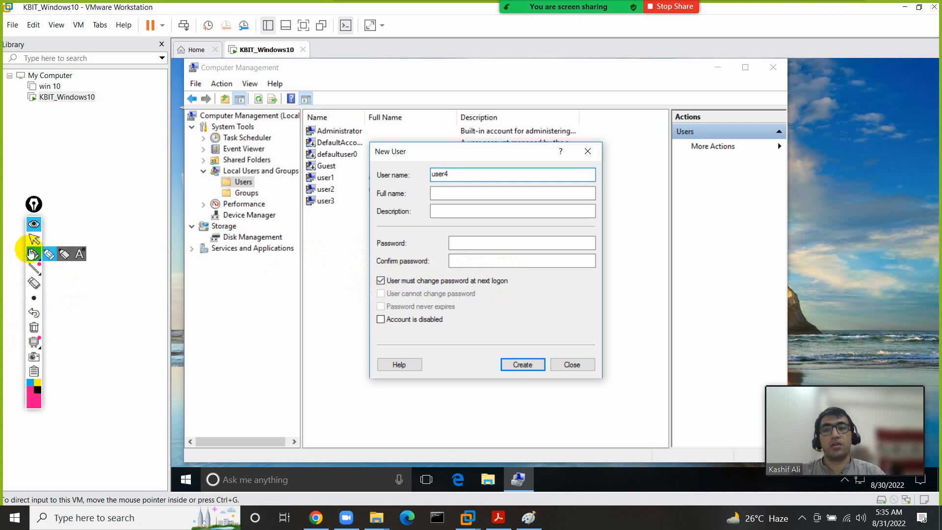
pyautogui.click(34, 239)
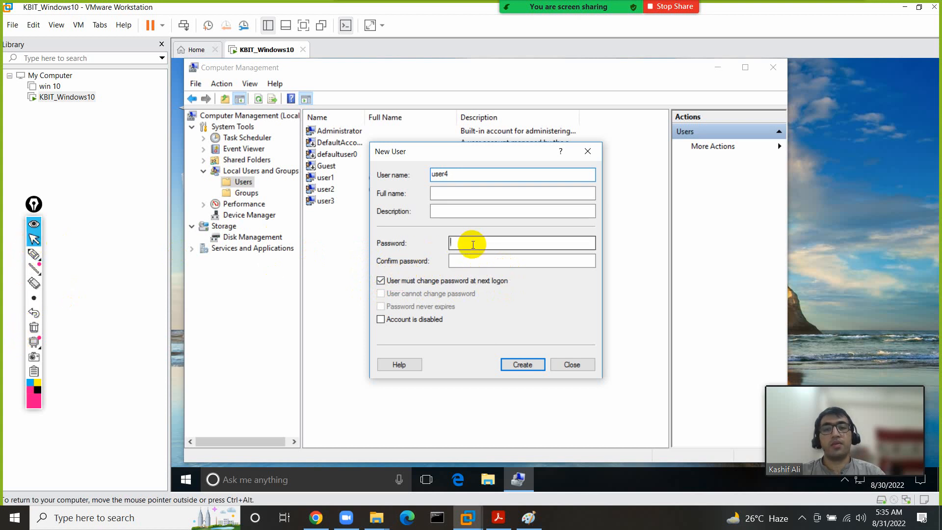
pyautogui.click(473, 244)
pyautogui.write('123')
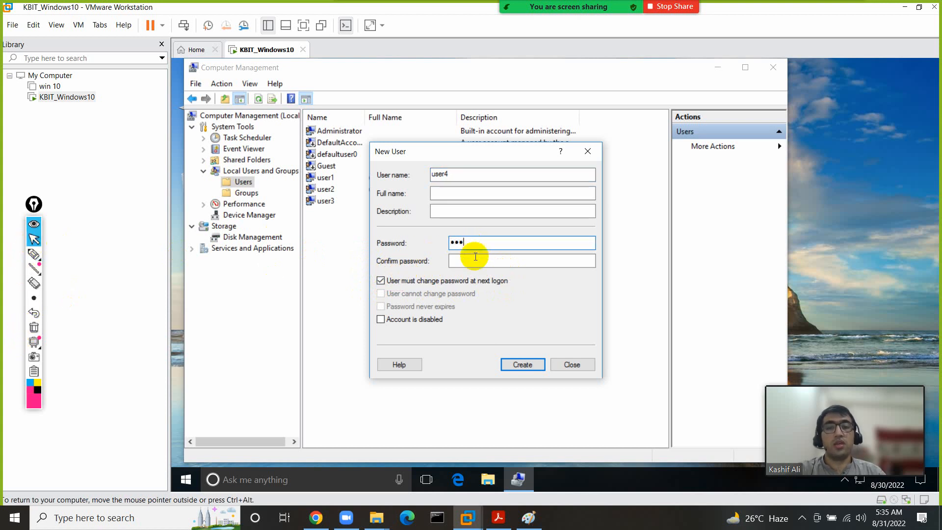
pyautogui.click(475, 258)
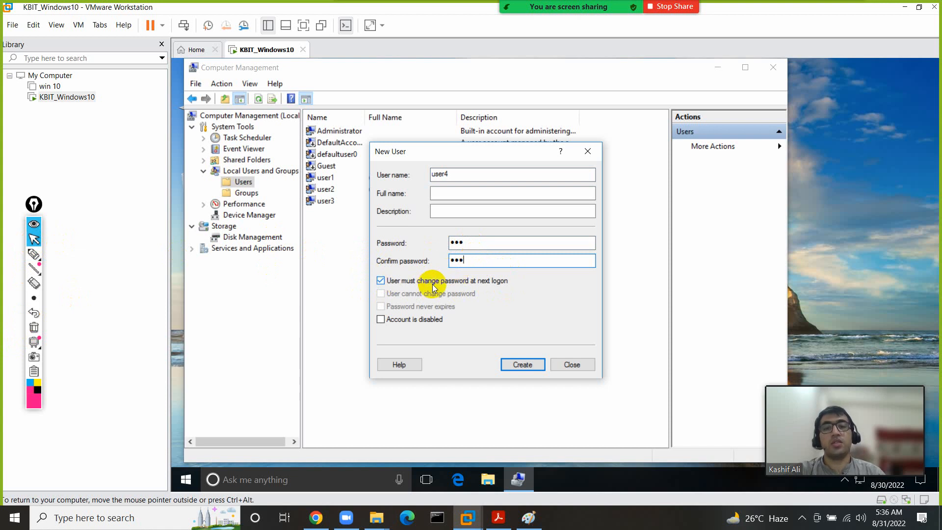
pyautogui.click(520, 364)
pyautogui.click(570, 364)
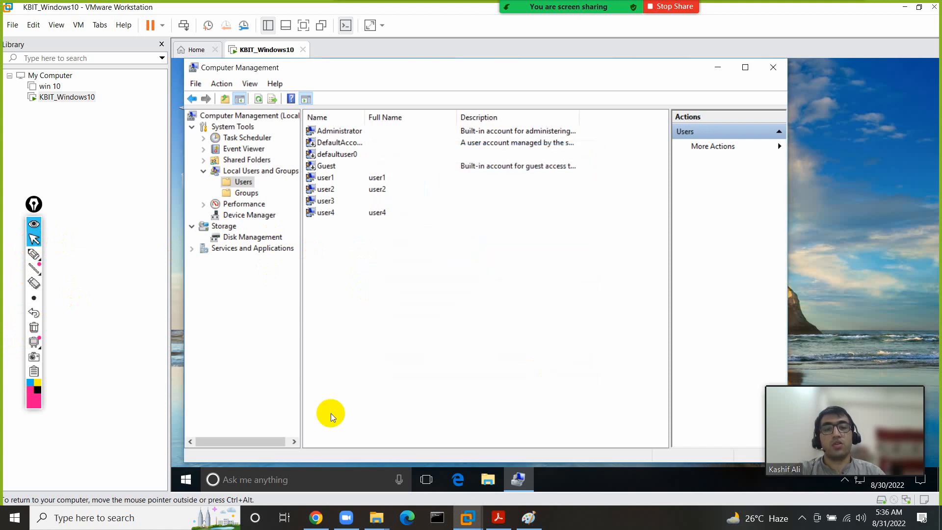
pyautogui.click(186, 480)
# - Sign out of Administrator and sign in as user4 with its initial password
pyautogui.click(186, 395)
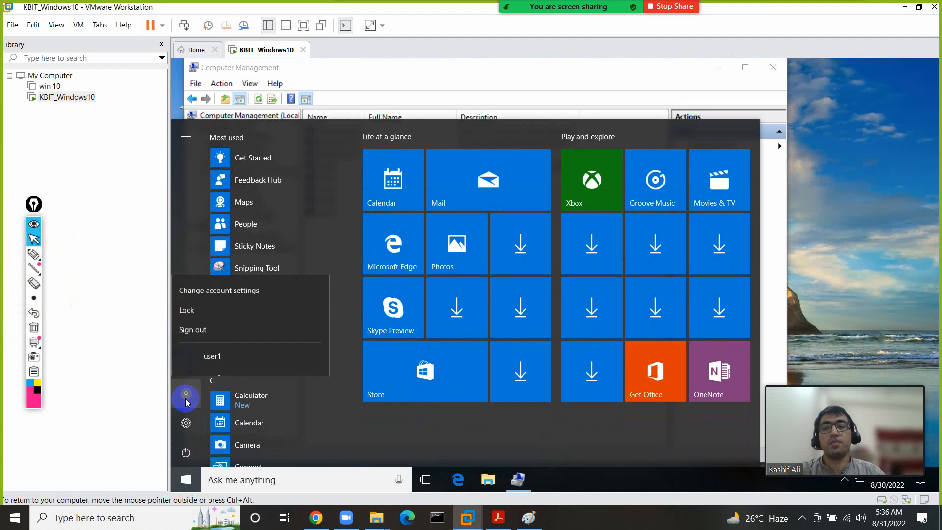
pyautogui.click(228, 270)
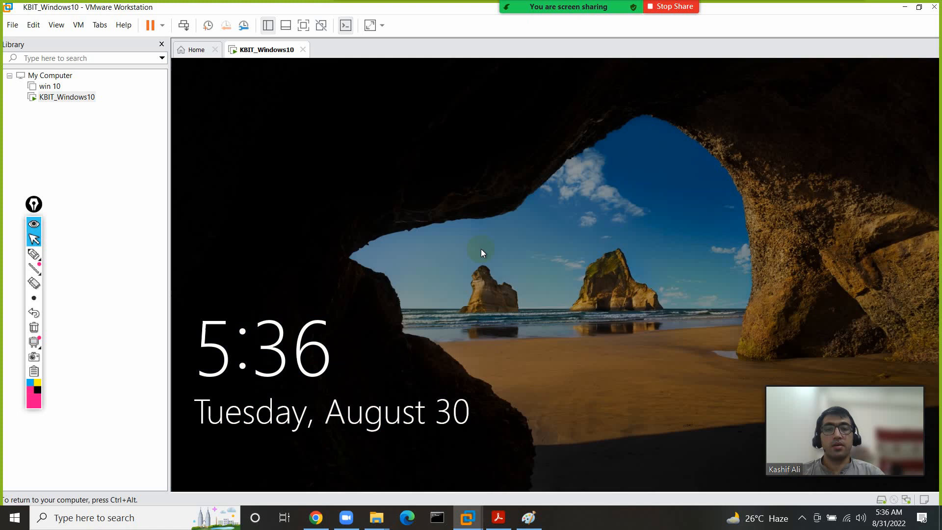
pyautogui.click(481, 249)
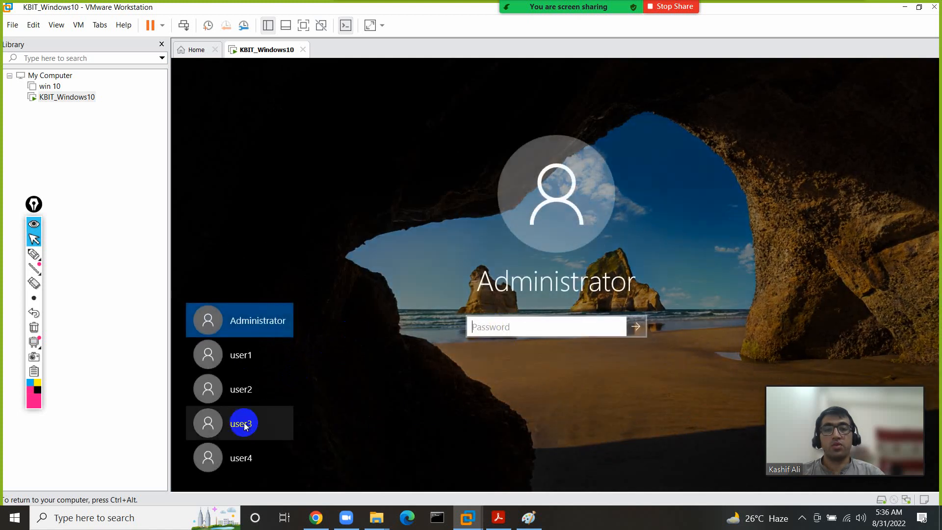
pyautogui.click(246, 456)
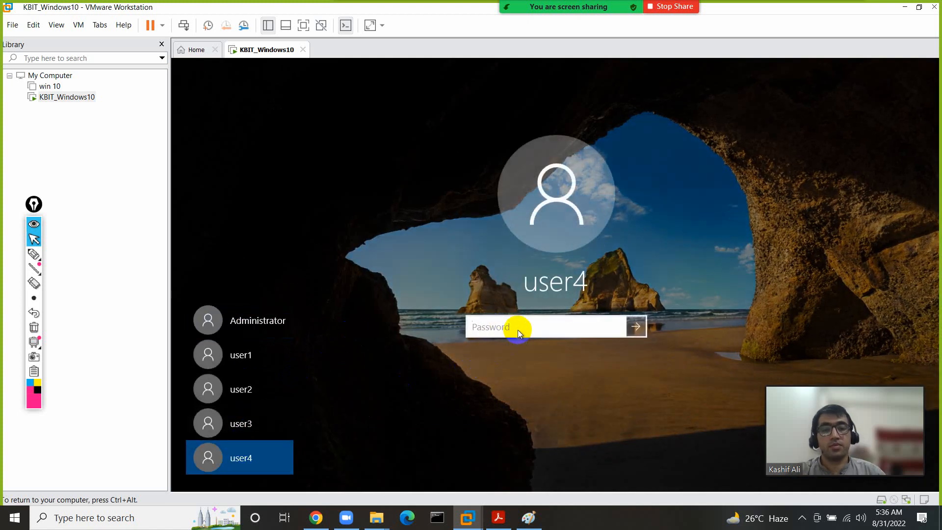
pyautogui.write('123')
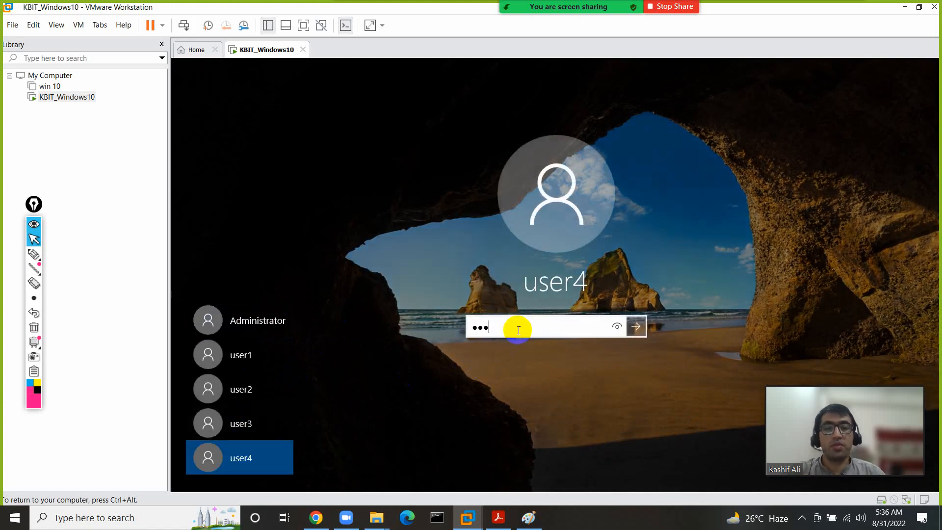
pyautogui.click(637, 326)
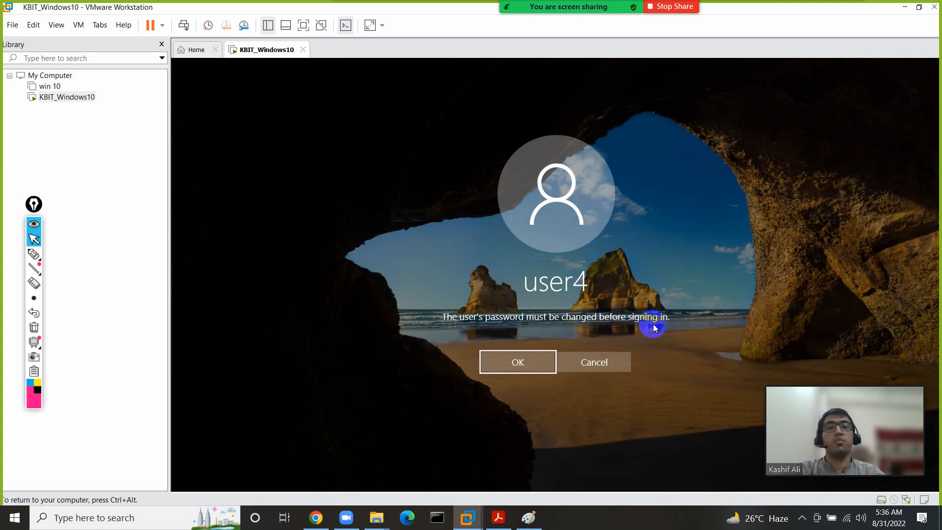
# - Set and confirm user4's new password when prompted, then return to the Paint notes
pyautogui.click(534, 361)
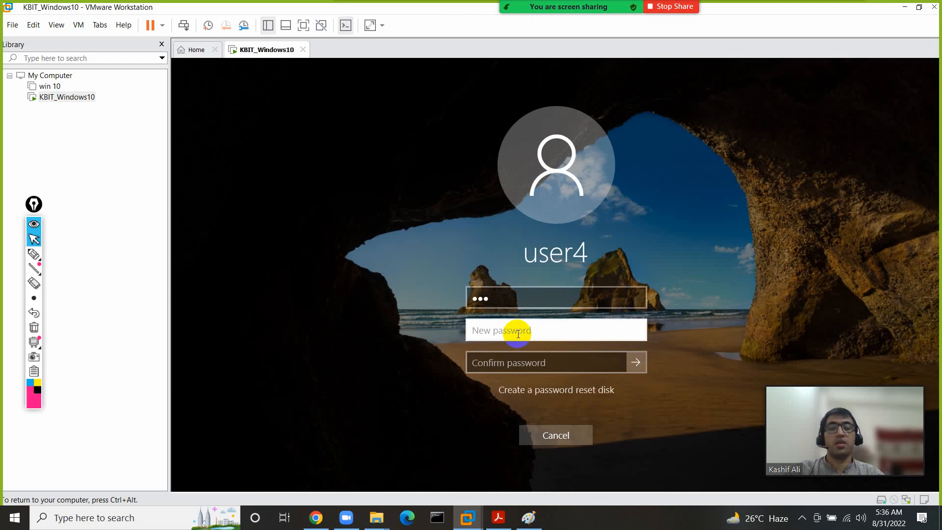
pyautogui.write('123')
pyautogui.press('Tab')
pyautogui.write('1')
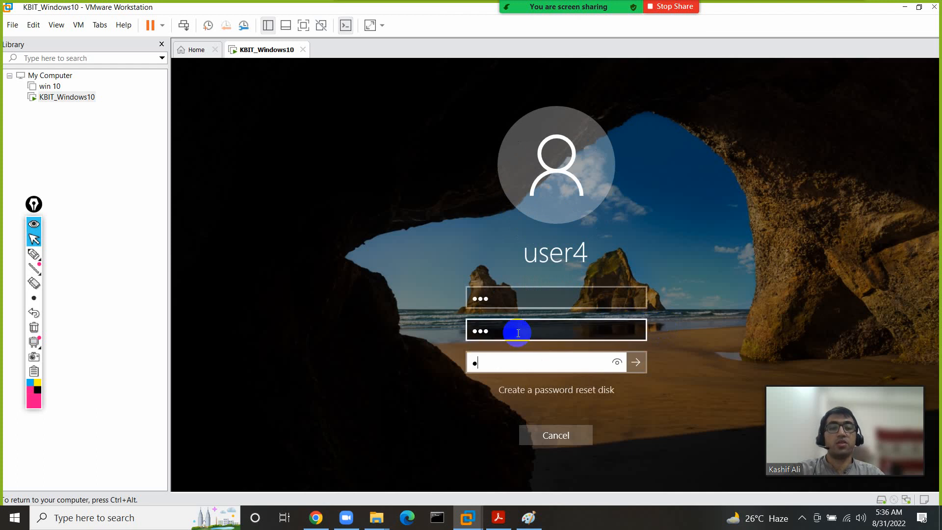
pyautogui.write('23')
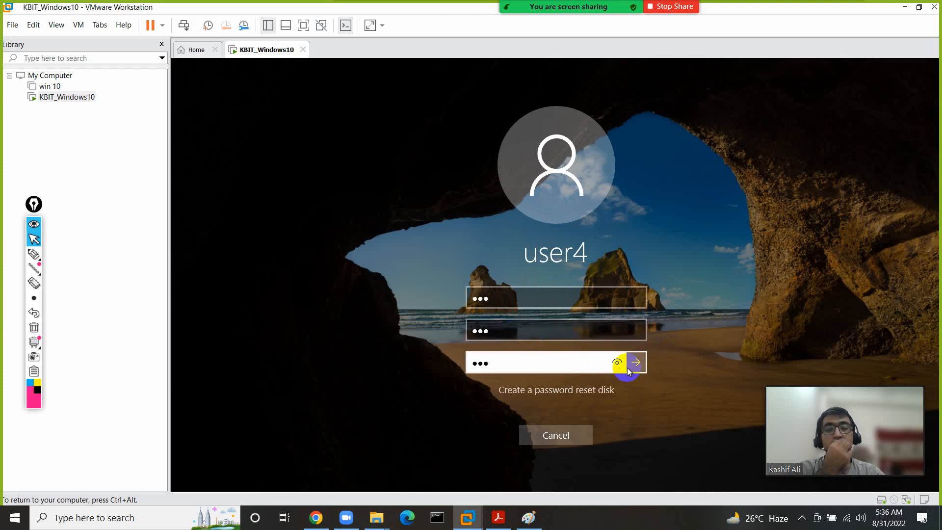
pyautogui.click(636, 363)
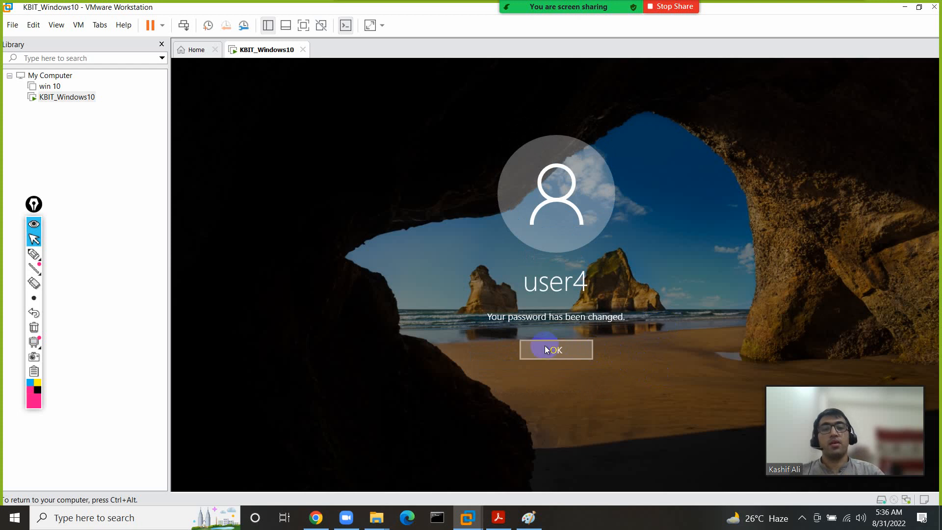
pyautogui.click(552, 349)
pyautogui.click(528, 305)
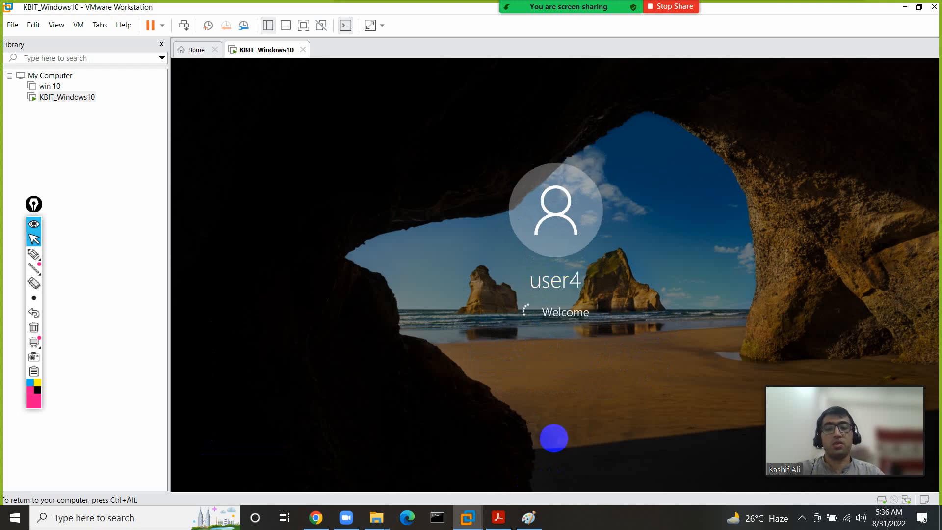
pyautogui.click(538, 526)
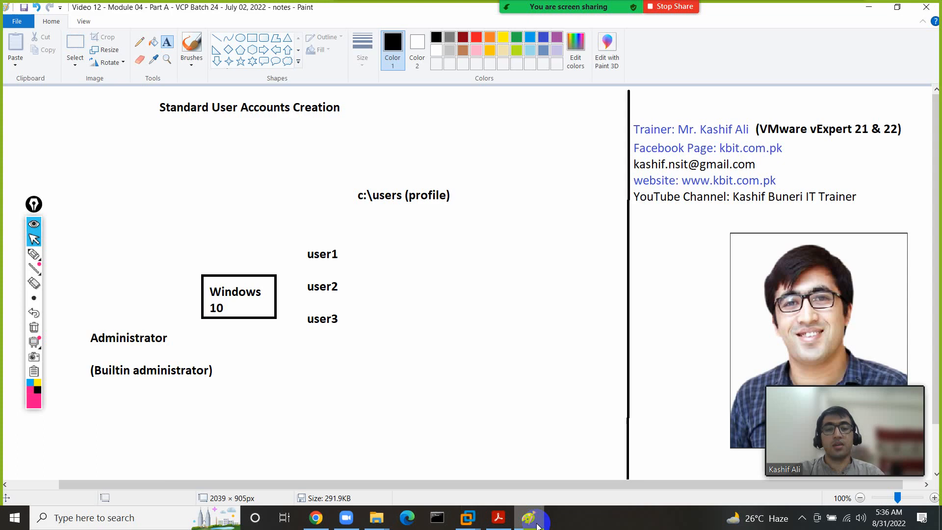
# - Add a 'user4' line with its password below user3, then switch back to the KBIT_Windows10 VM
pyautogui.click(307, 351)
pyautogui.write('user')
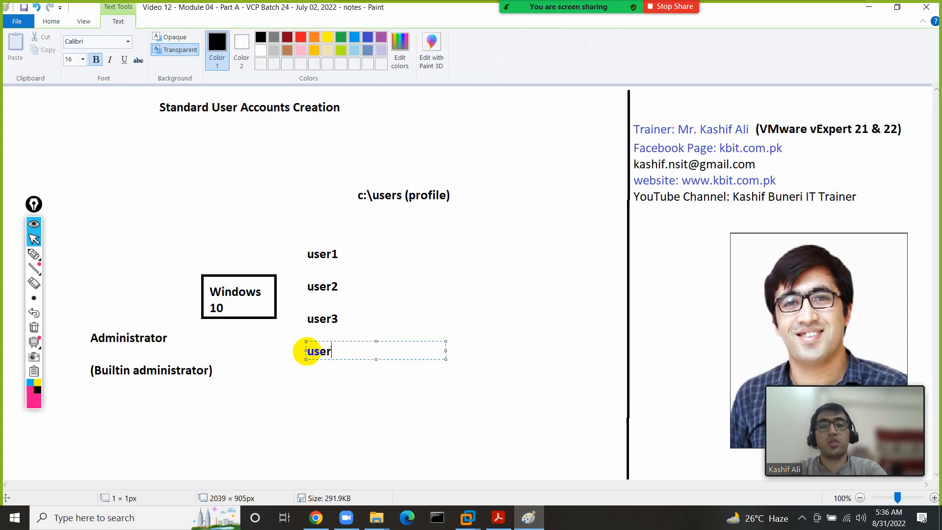
pyautogui.write('4')
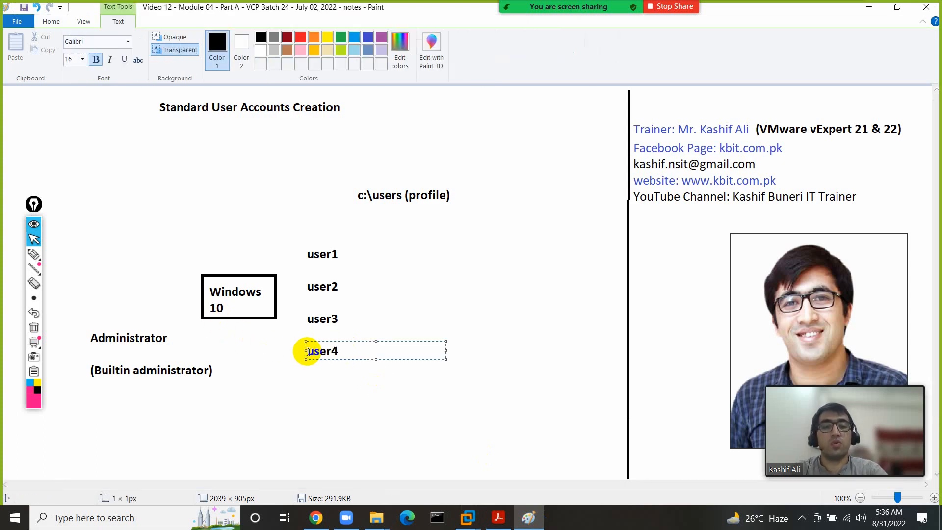
pyautogui.write(' | abc')
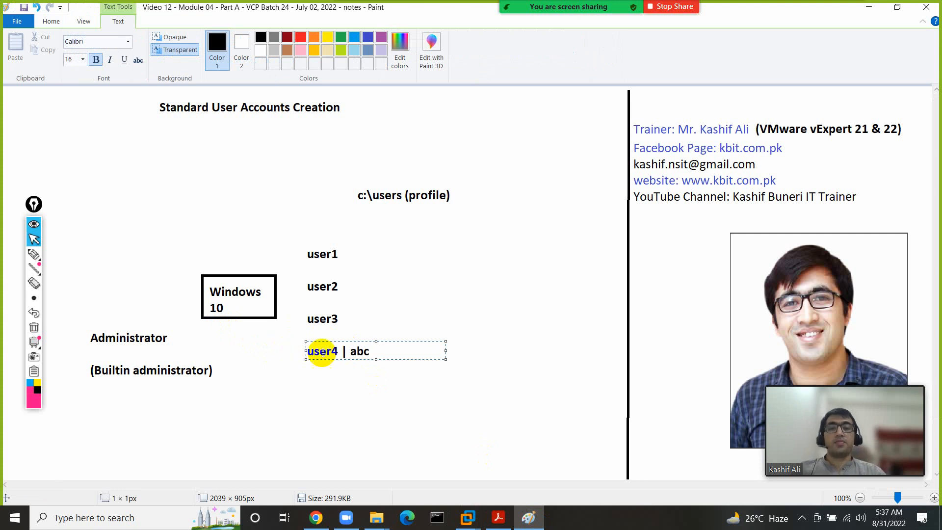
pyautogui.doubleClick(326, 349)
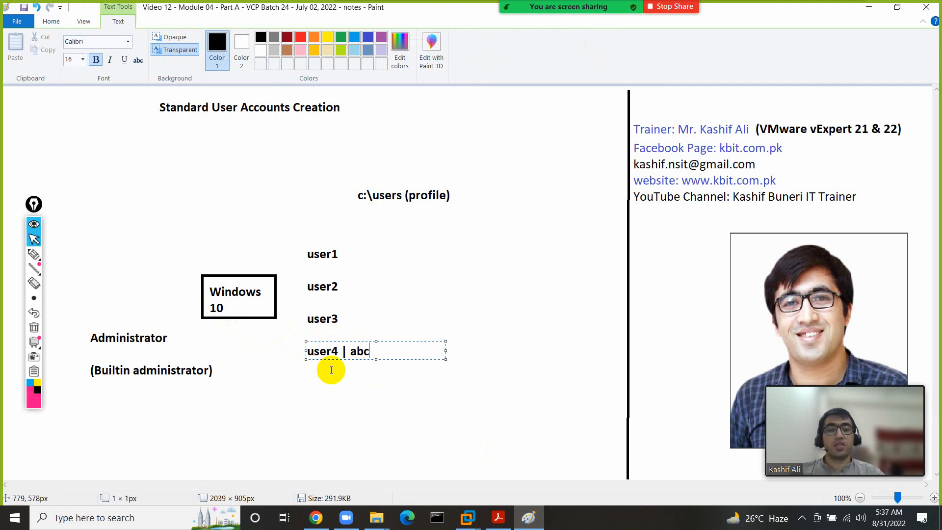
pyautogui.click(467, 517)
pyautogui.click(486, 428)
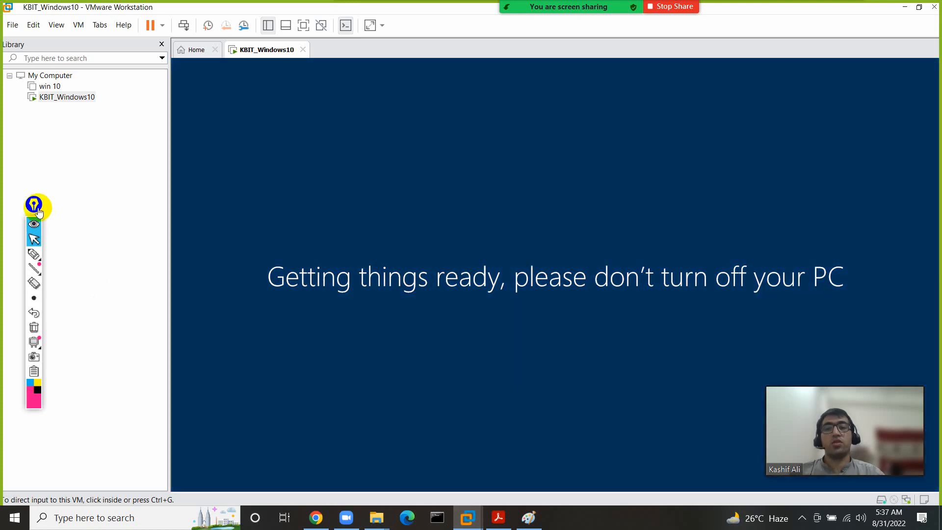
# - Wait out the 'Getting things ready' screen for user4, then bring the Paint user-accounts notes forward
pyautogui.moveTo(38, 211); pyautogui.dragTo(102, 205)
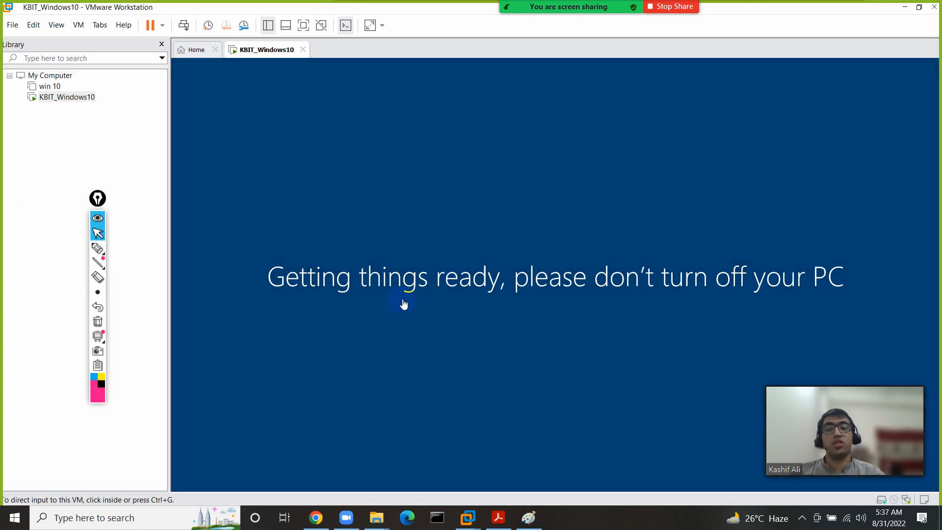
pyautogui.moveTo(472, 520)
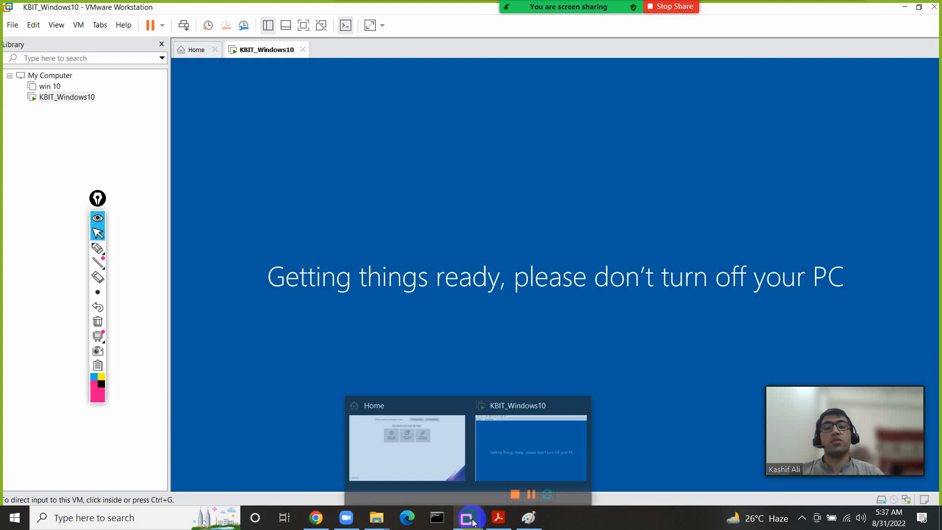
pyautogui.click(533, 521)
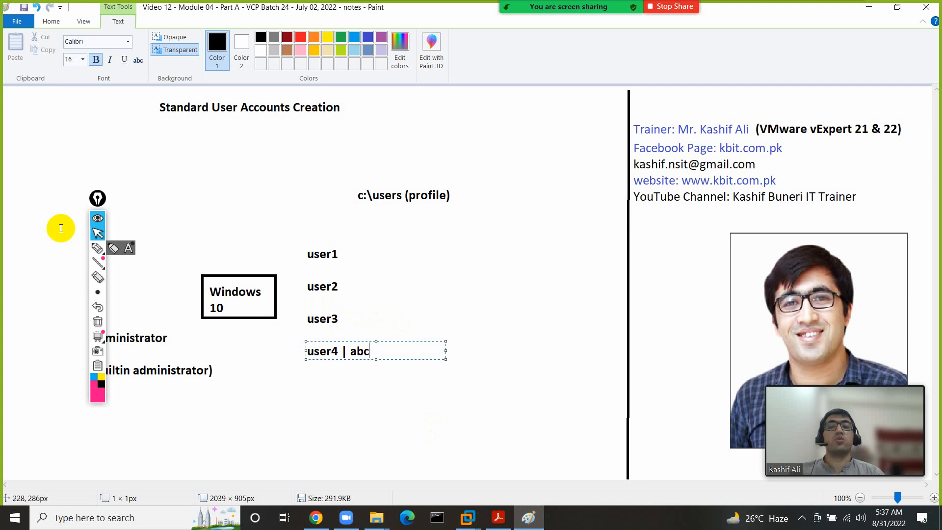
# - Add '(Ctrl + Alt + Del)' beside user2 in the Paint diagram, then switch back to KBIT_Windows10
pyautogui.moveTo(97, 198); pyautogui.dragTo(73, 189)
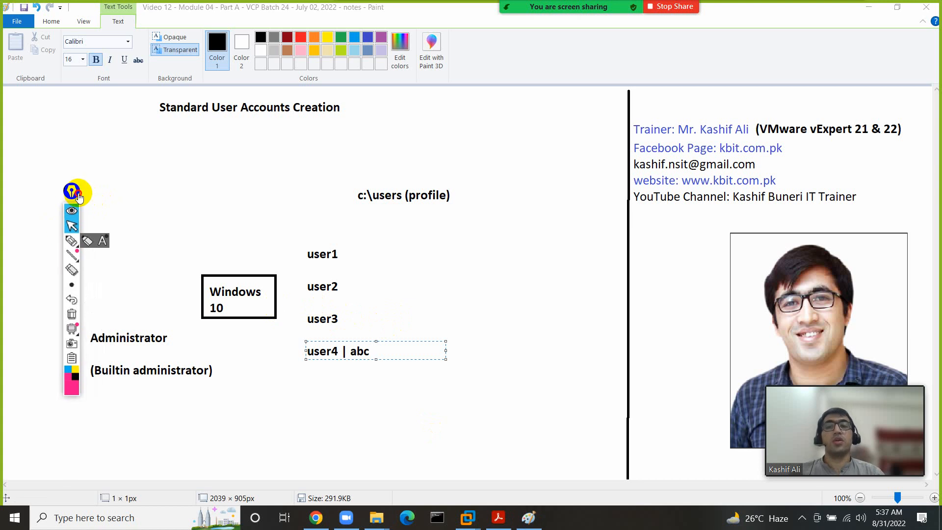
pyautogui.click(71, 225)
pyautogui.click(70, 161)
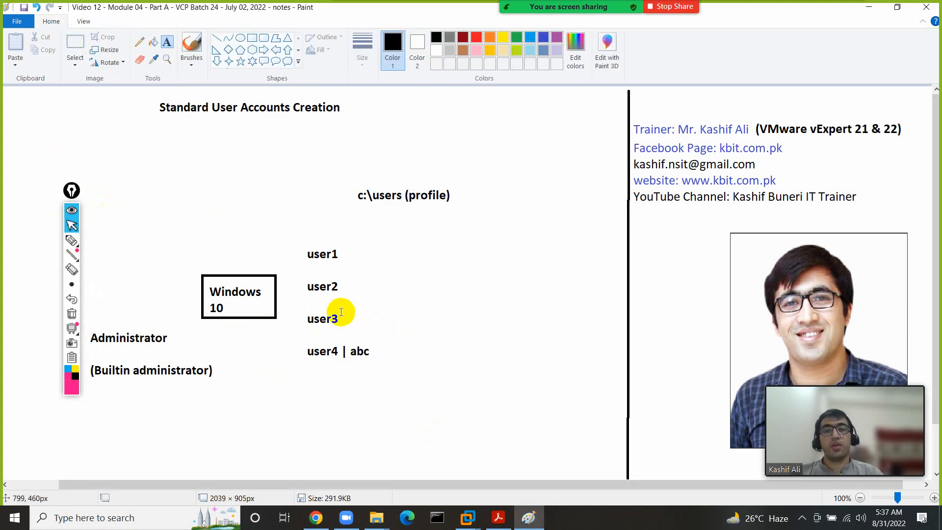
pyautogui.click(366, 287)
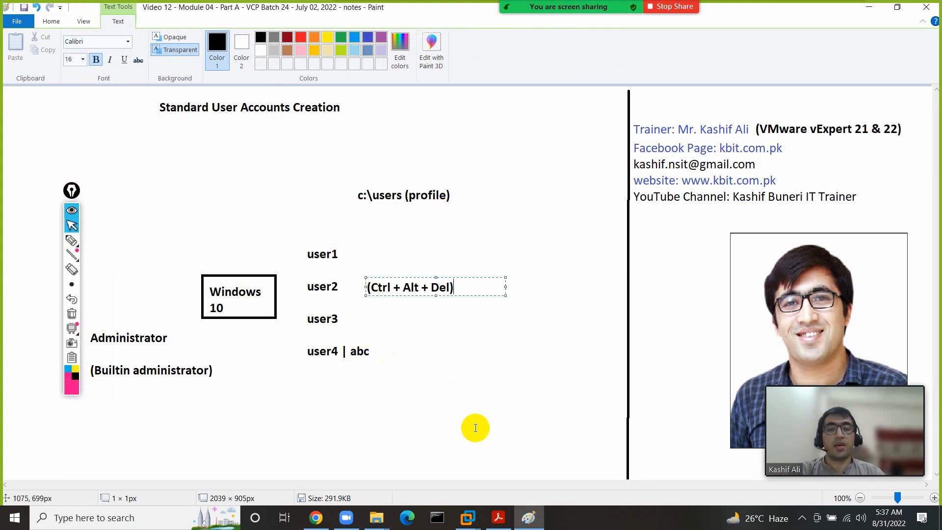
pyautogui.moveTo(475, 511)
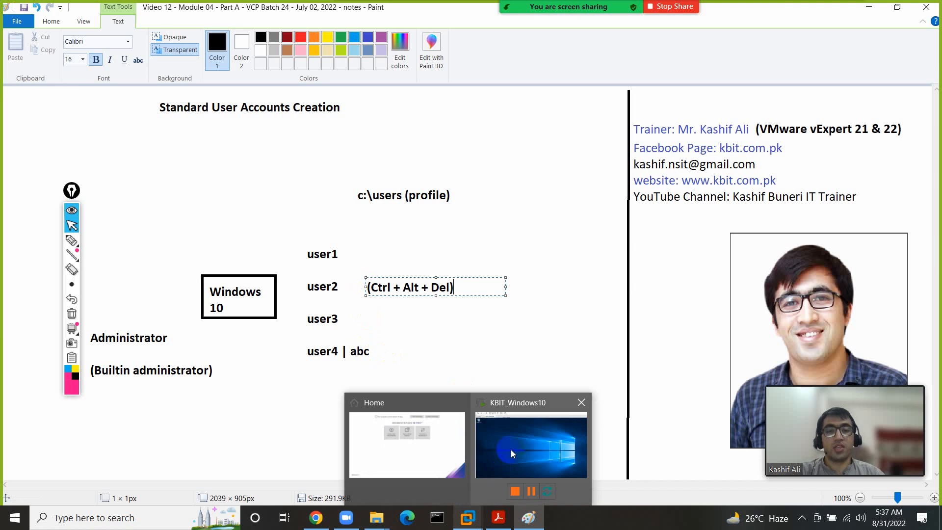
pyautogui.click(511, 448)
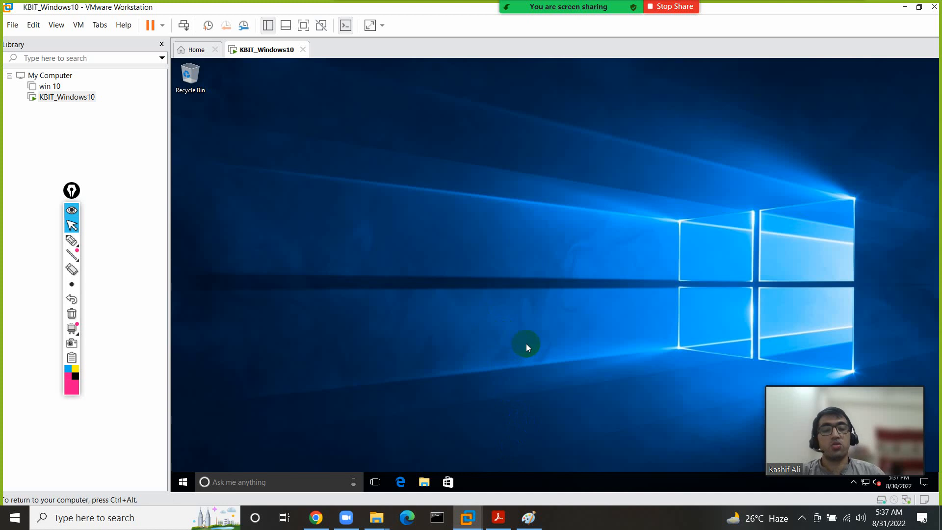
# - Use Ctrl+Alt+Insert > Change a password to replace user4's old password with a new one
pyautogui.press('ctrl+alt+Insert')
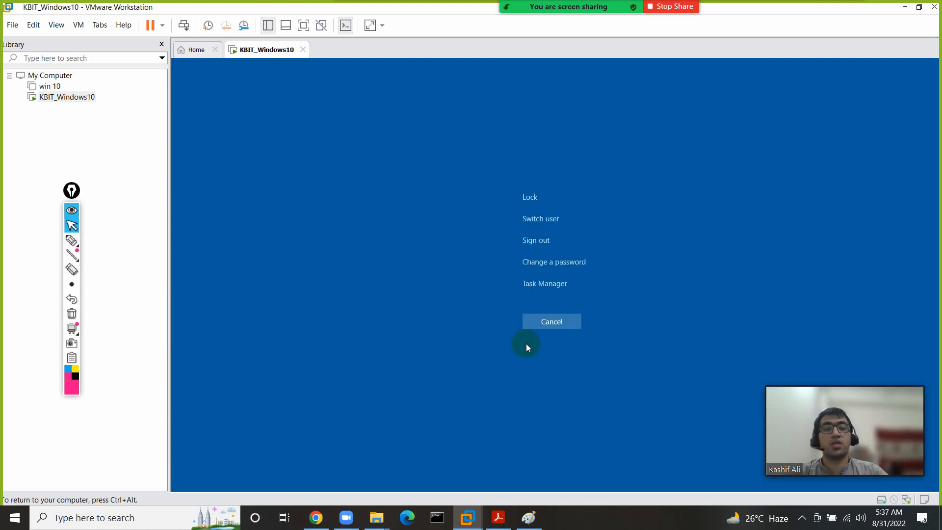
pyautogui.click(567, 267)
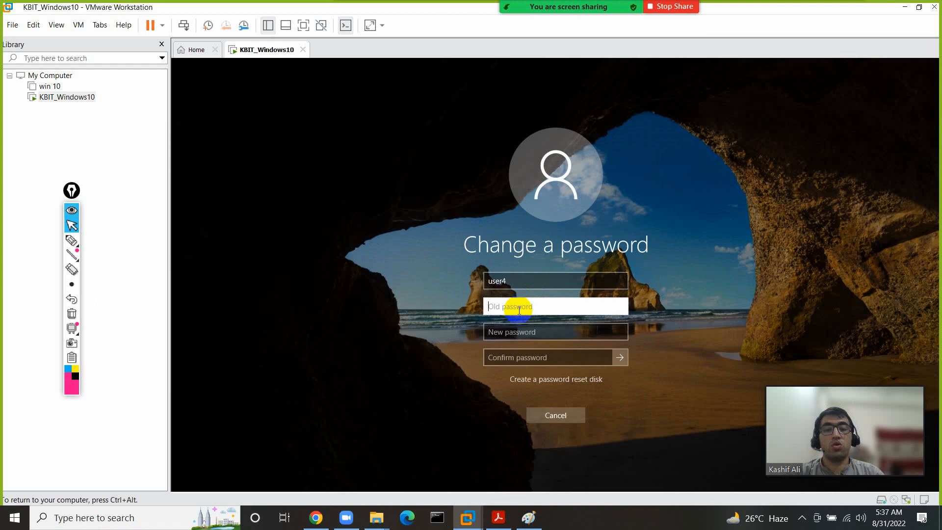
pyautogui.write('123')
pyautogui.press('Tab')
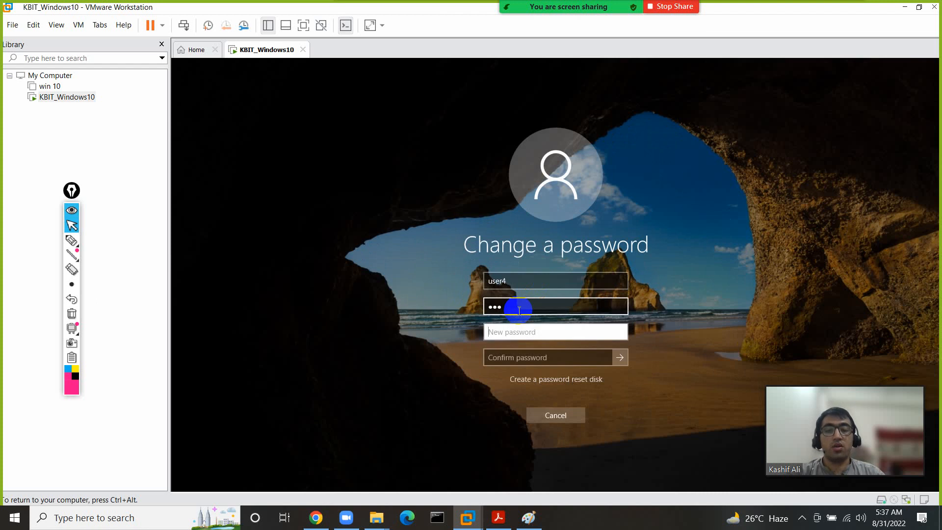
pyautogui.write('12345')
pyautogui.press('Tab')
pyautogui.write('12345')
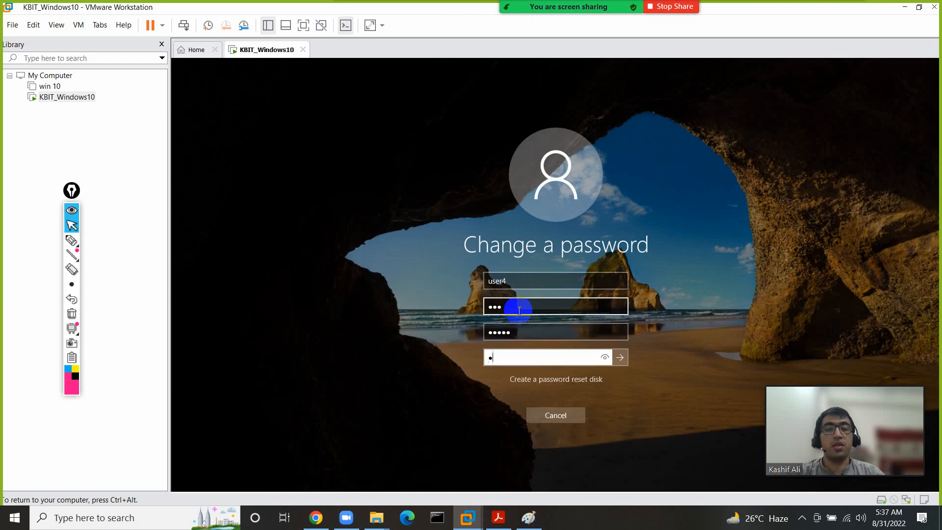
pyautogui.click(622, 358)
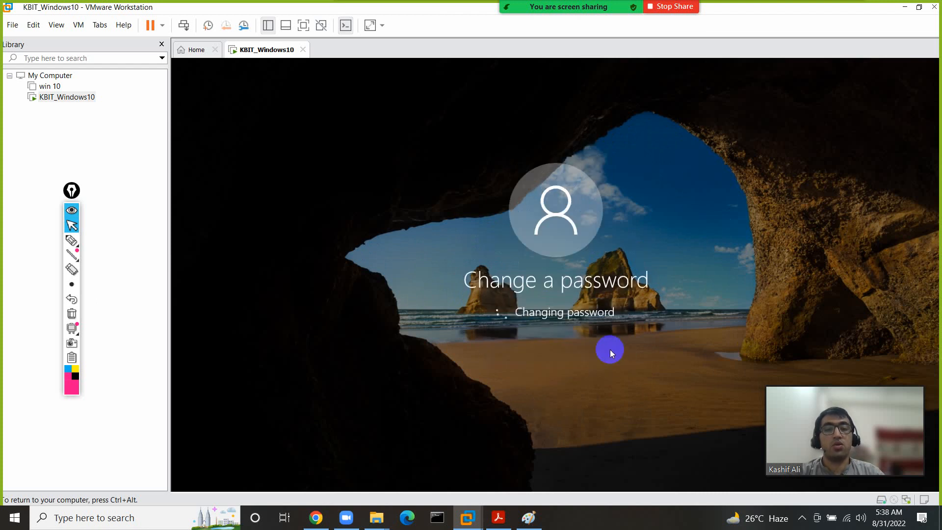
pyautogui.click(557, 332)
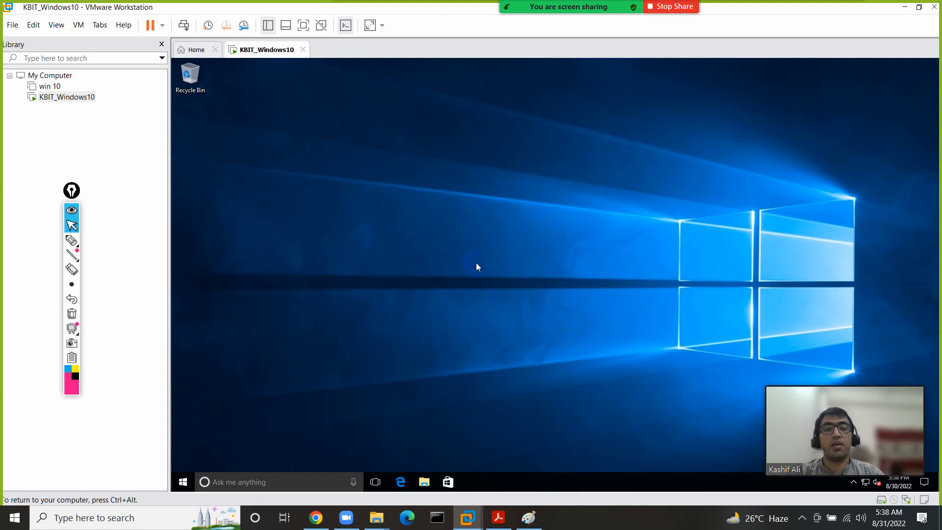
# - Sign user4 out of Windows from the Start menu account options
pyautogui.click(182, 481)
pyautogui.click(184, 413)
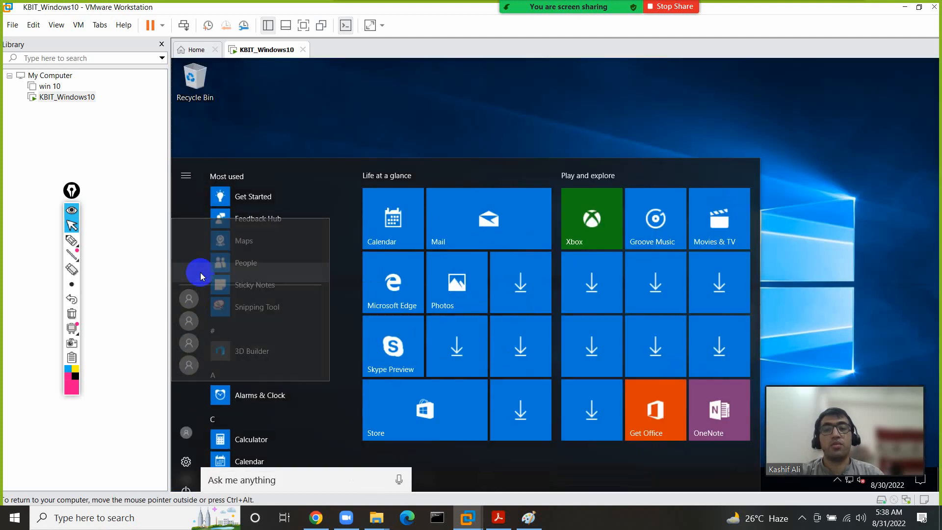
pyautogui.click(191, 415)
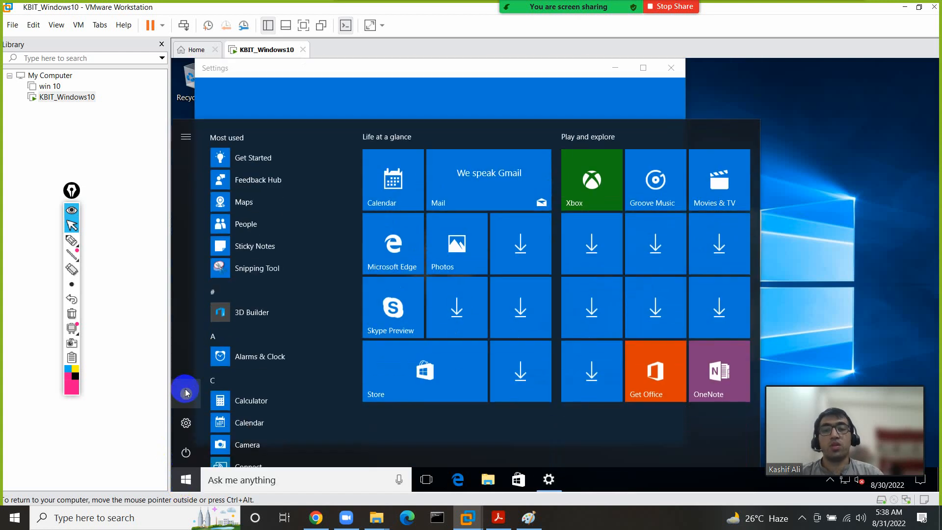
pyautogui.click(185, 392)
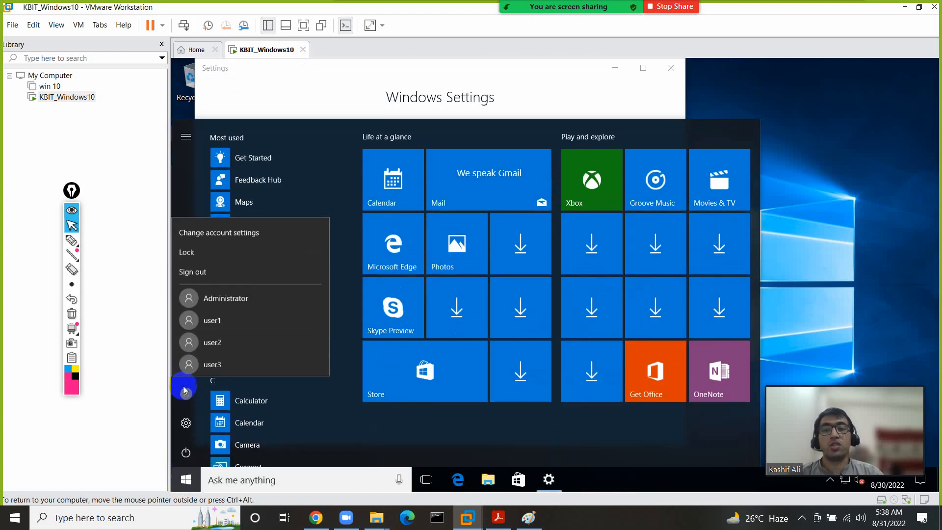
pyautogui.click(205, 272)
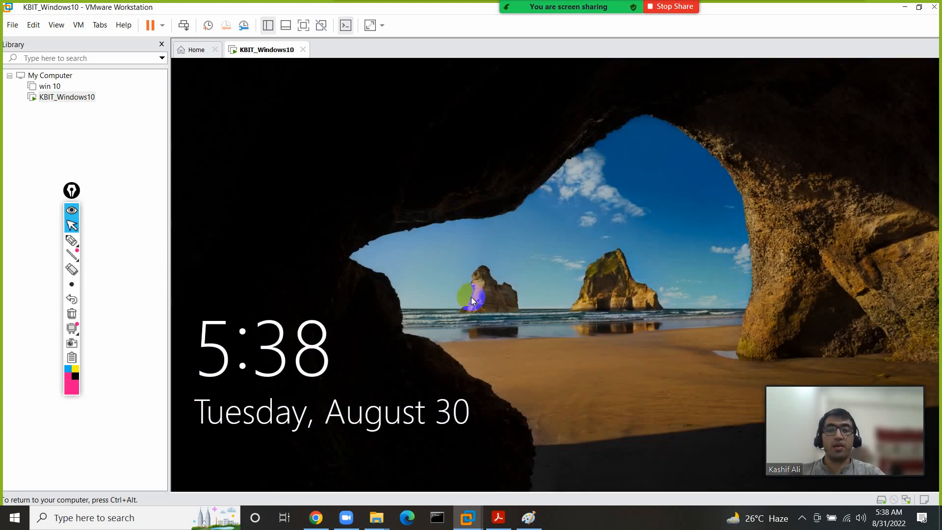
# - Sign in as Administrator from the lock screen with the Administrator password
pyautogui.click(471, 297)
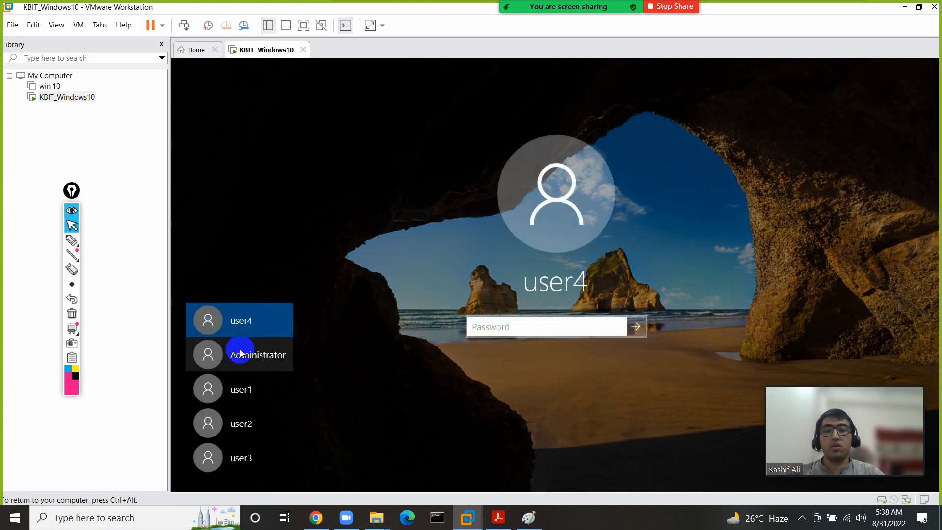
pyautogui.click(241, 354)
pyautogui.click(528, 327)
pyautogui.write('•••')
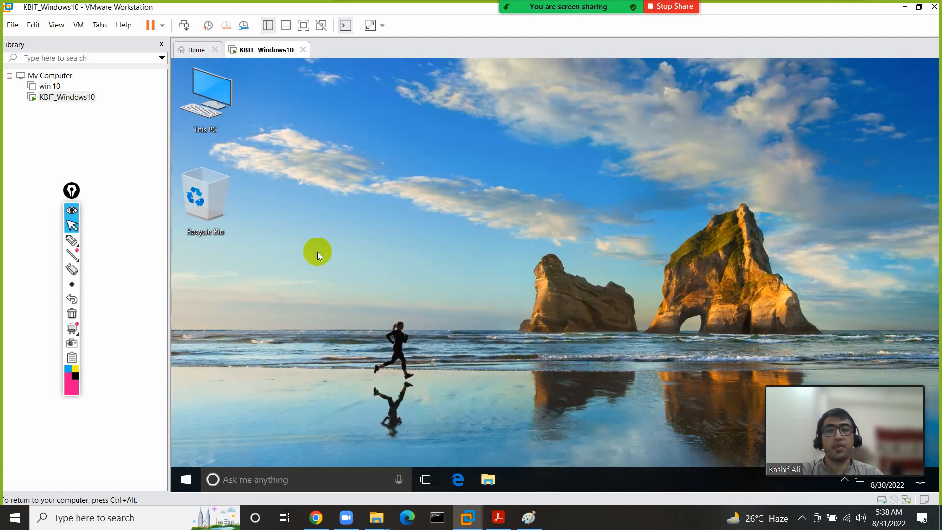
# - Open user4's Properties via This PC > Manage > Local Users and Groups > Users
pyautogui.rightClick(222, 108)
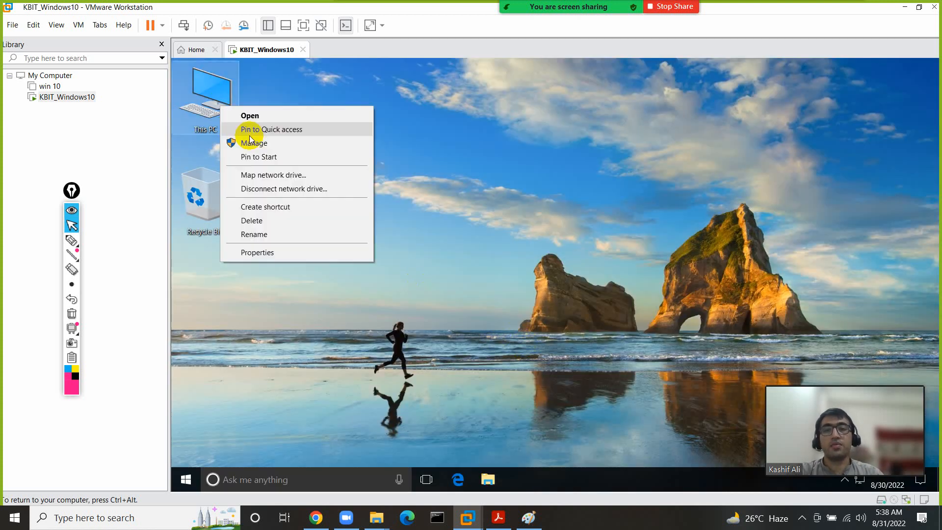
pyautogui.click(253, 144)
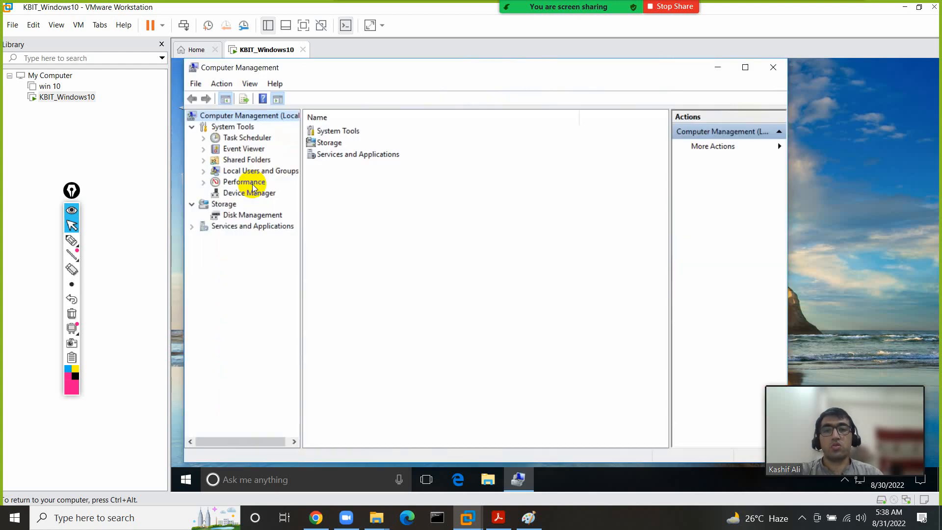
pyautogui.doubleClick(260, 172)
pyautogui.doubleClick(328, 130)
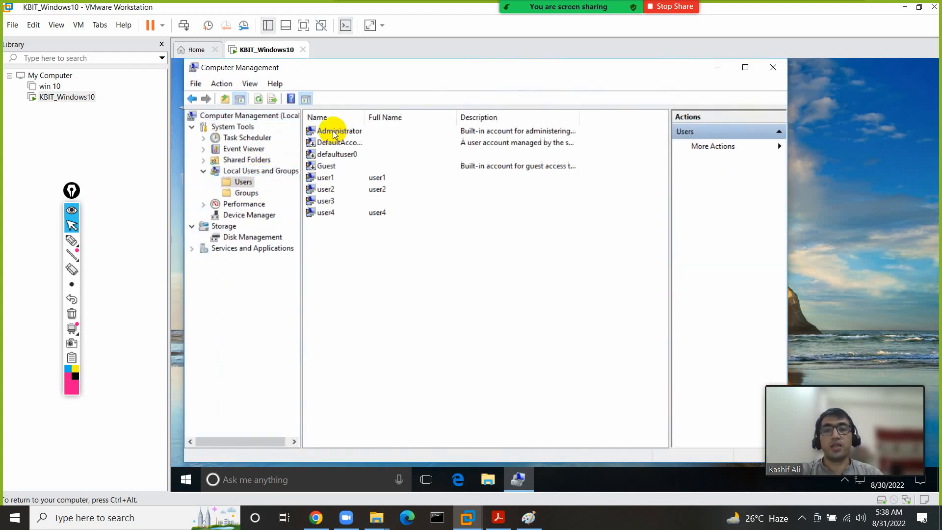
pyautogui.rightClick(325, 212)
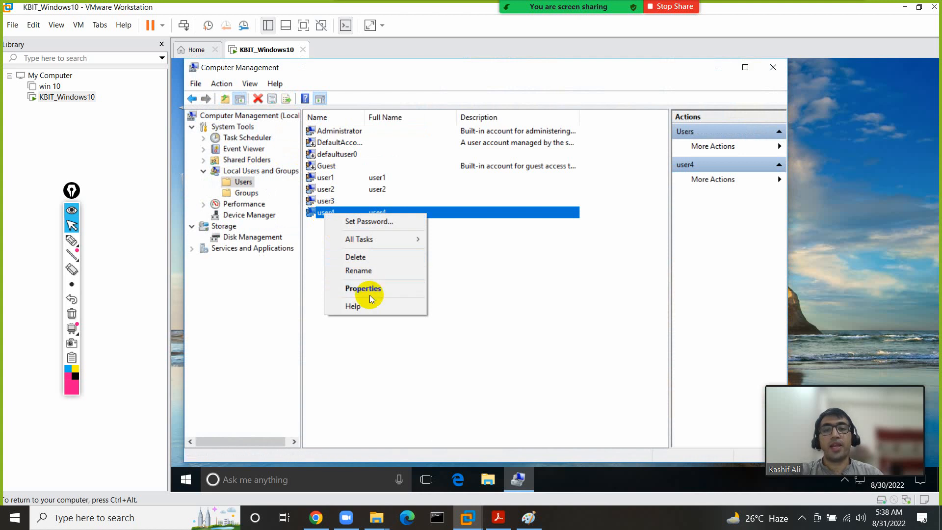
pyautogui.click(375, 290)
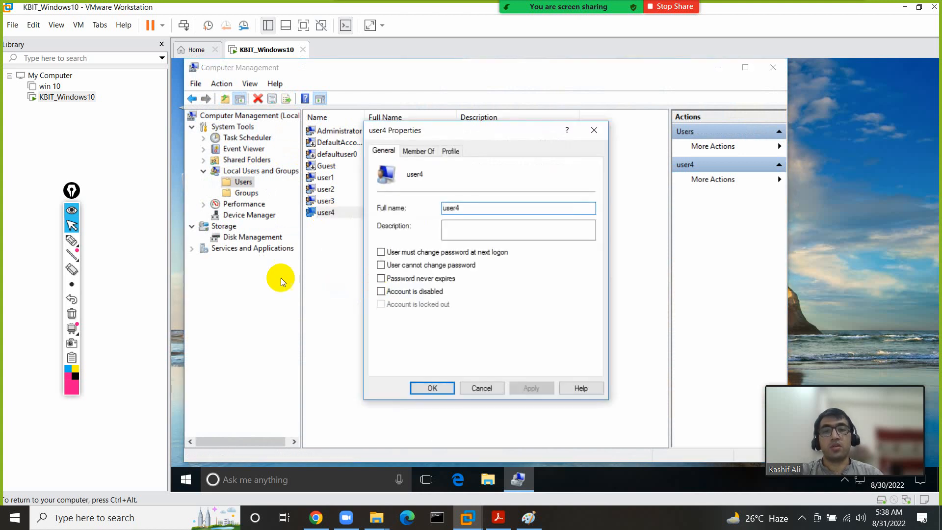
# - Annotate user4's password options with pen marks, clear them, and return to the Paint notes
pyautogui.click(74, 240)
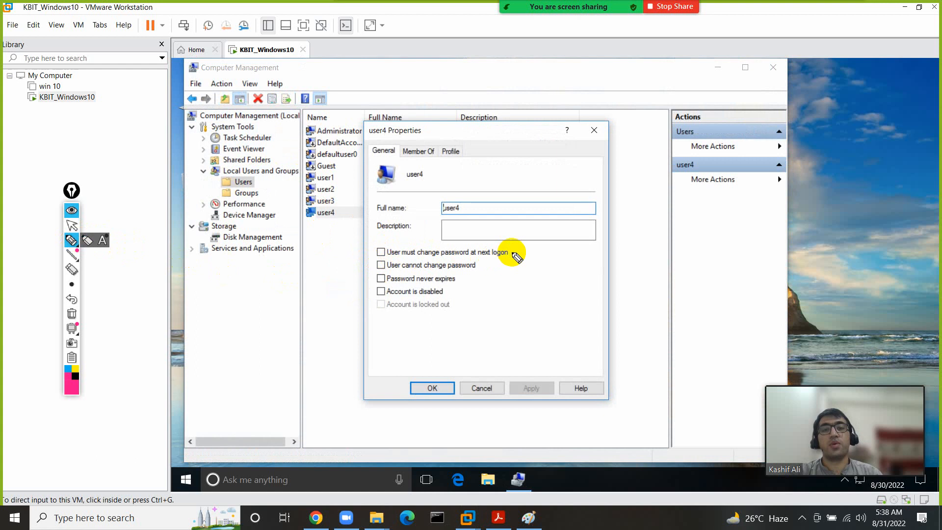
pyautogui.moveTo(514, 249); pyautogui.dragTo(542, 234)
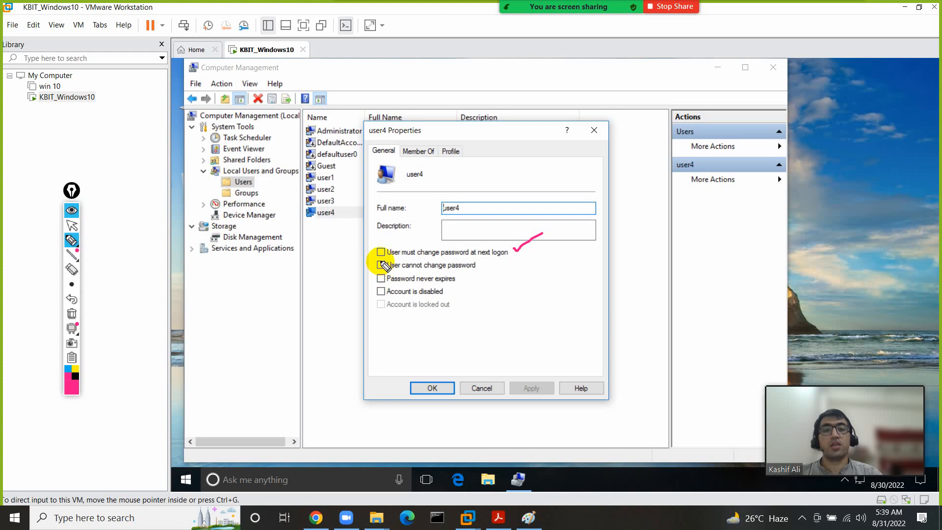
pyautogui.moveTo(381, 264); pyautogui.dragTo(403, 255)
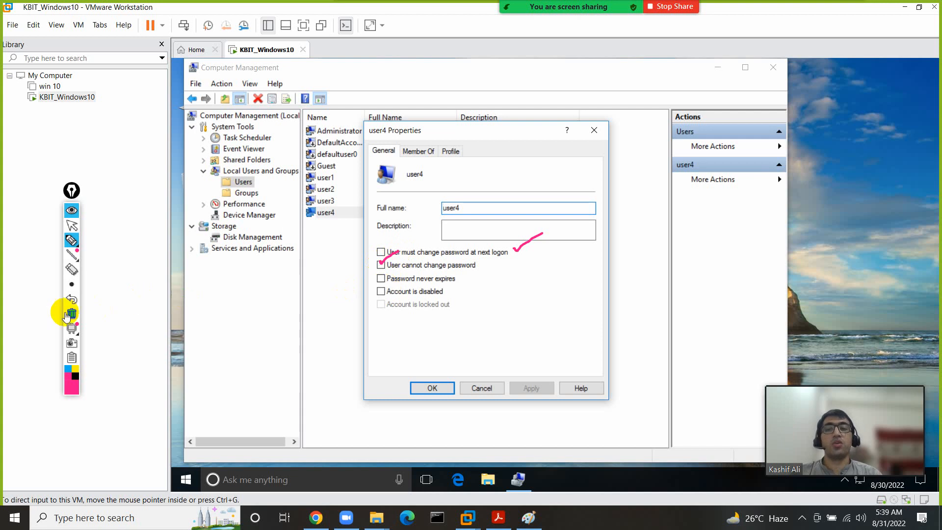
pyautogui.click(72, 314)
pyautogui.click(72, 225)
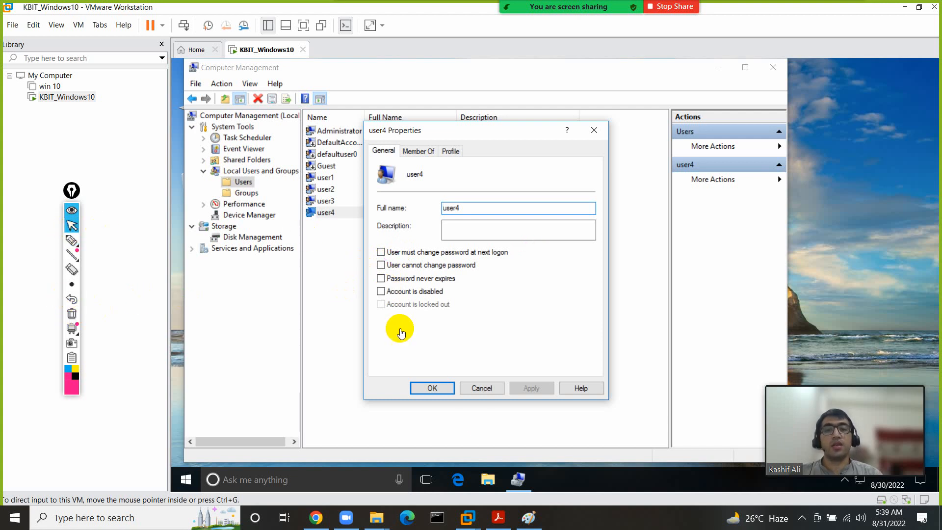
pyautogui.click(524, 523)
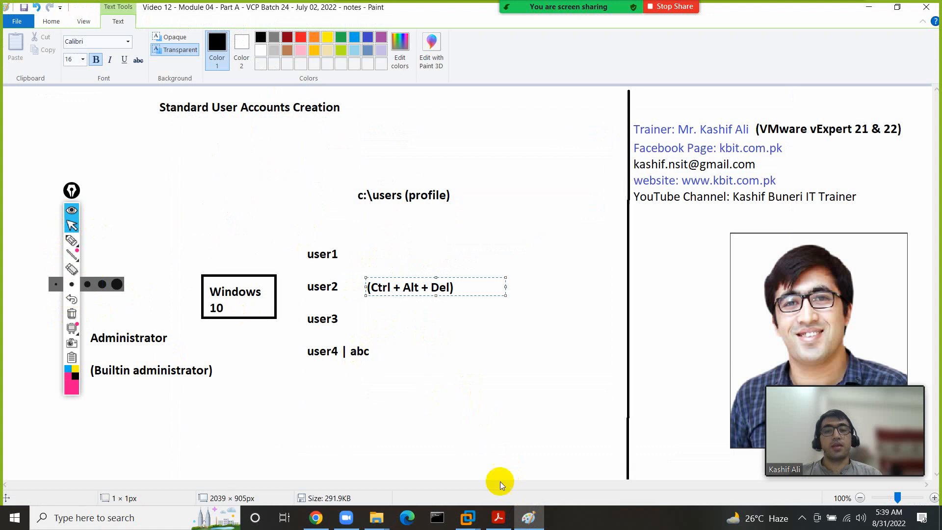
# - Return to the KBIT_Windows10 window showing user4's Properties via the VMware taskbar preview
pyautogui.click(470, 520)
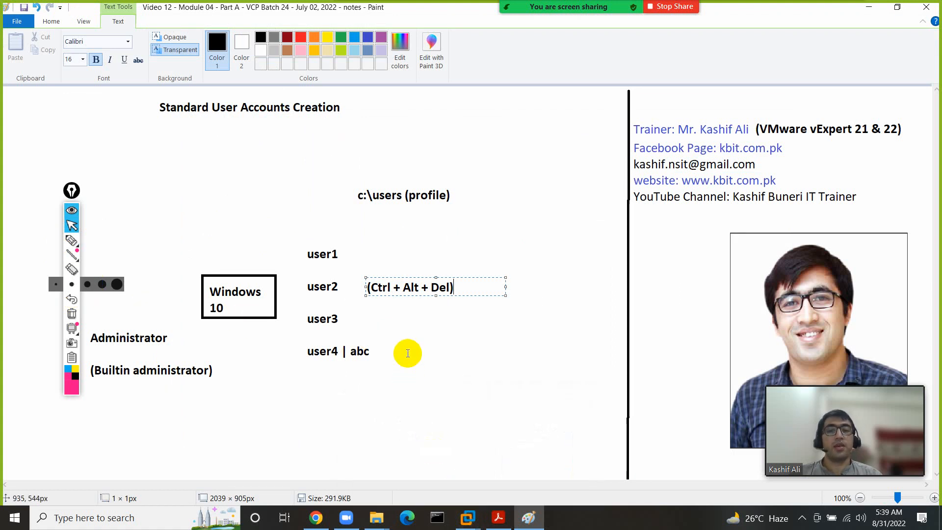
pyautogui.moveTo(469, 518)
pyautogui.click(497, 440)
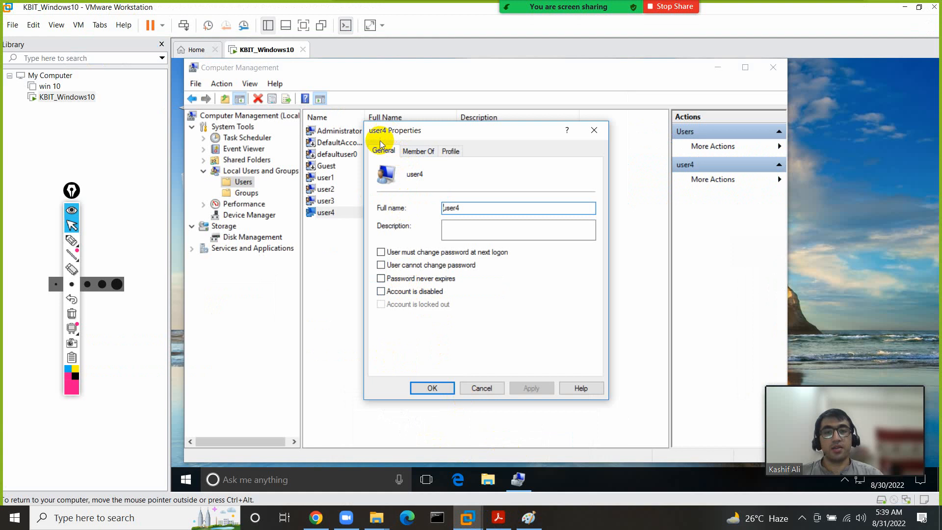
# - Mark 'Password never expires' and 'User cannot change password' with pink pen, clear it, and return to Paint
pyautogui.click(72, 240)
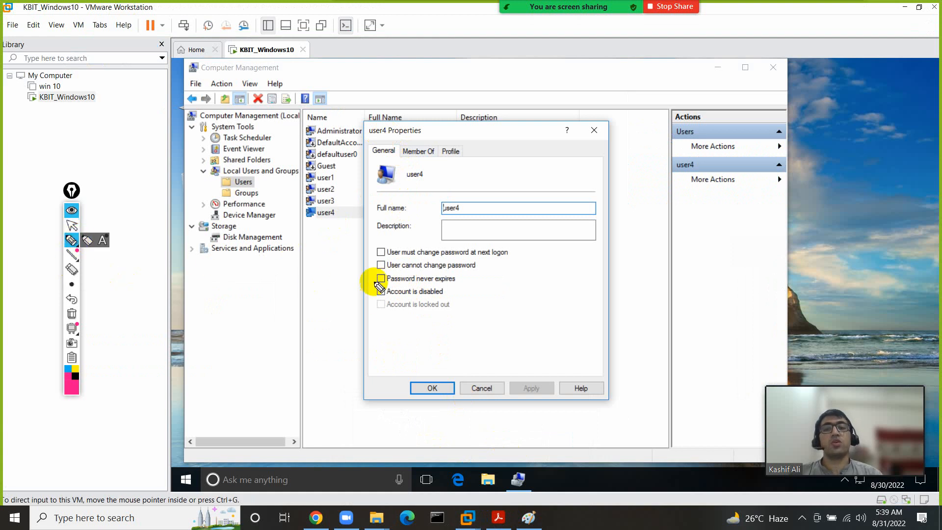
pyautogui.moveTo(374, 278); pyautogui.dragTo(321, 290)
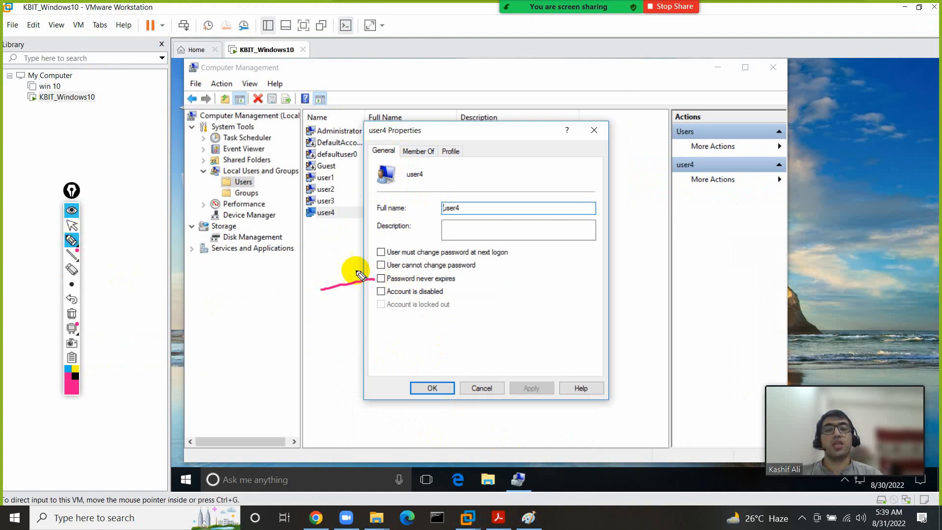
pyautogui.click(74, 310)
pyautogui.moveTo(371, 267)
pyautogui.mouseDown()
pyautogui.moveTo(309, 275)
pyautogui.moveTo(319, 293)
pyautogui.mouseUp()
pyautogui.click(72, 314)
pyautogui.click(71, 240)
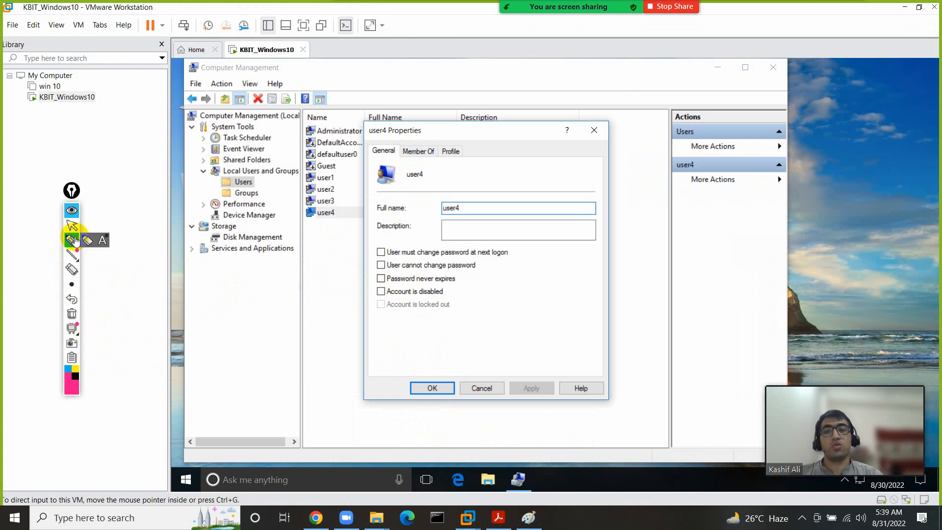
pyautogui.click(529, 517)
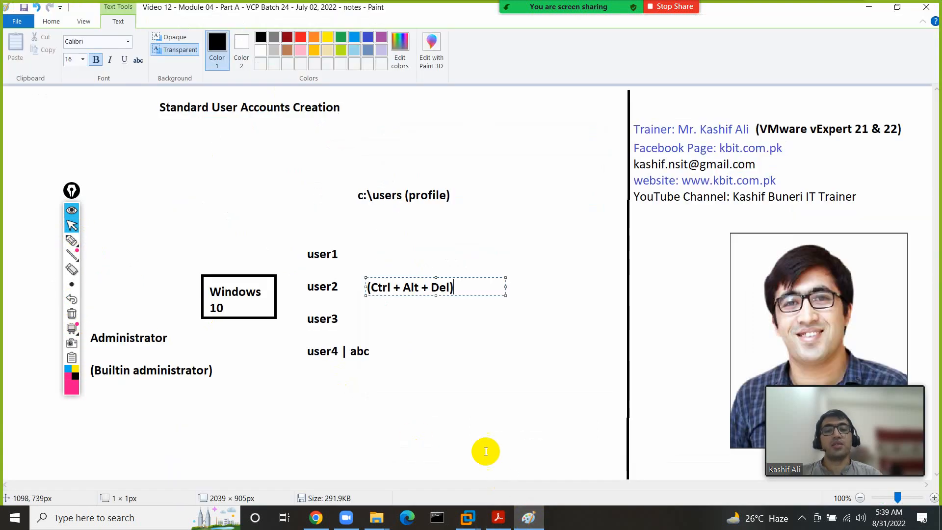
# - Add the note 'After 42 days user's password expires' below user4, widened to one line
pyautogui.click(383, 391)
pyautogui.click(385, 393)
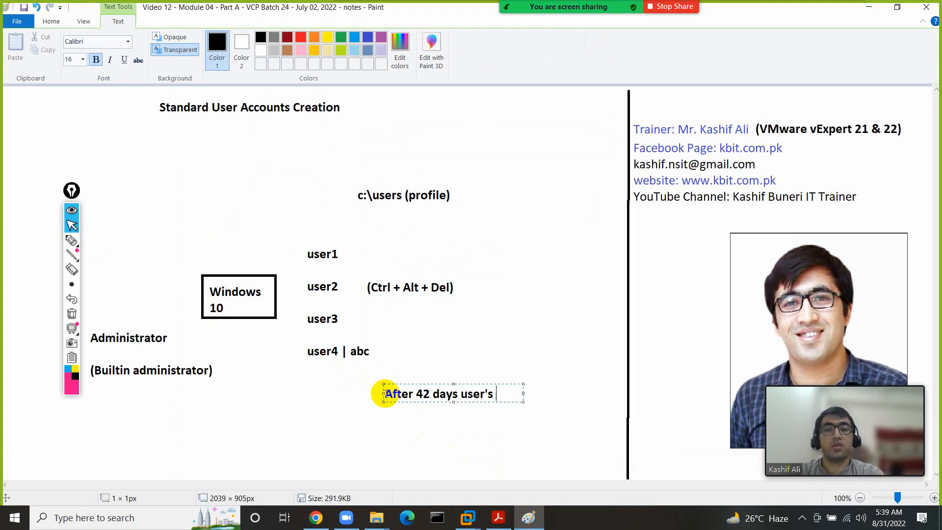
pyautogui.write('sword expires')
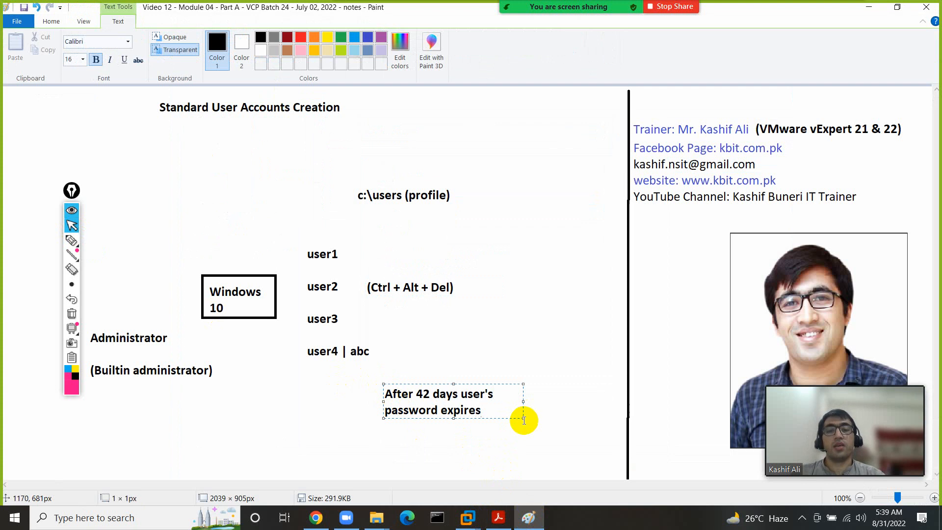
pyautogui.moveTo(522, 418); pyautogui.dragTo(655, 448)
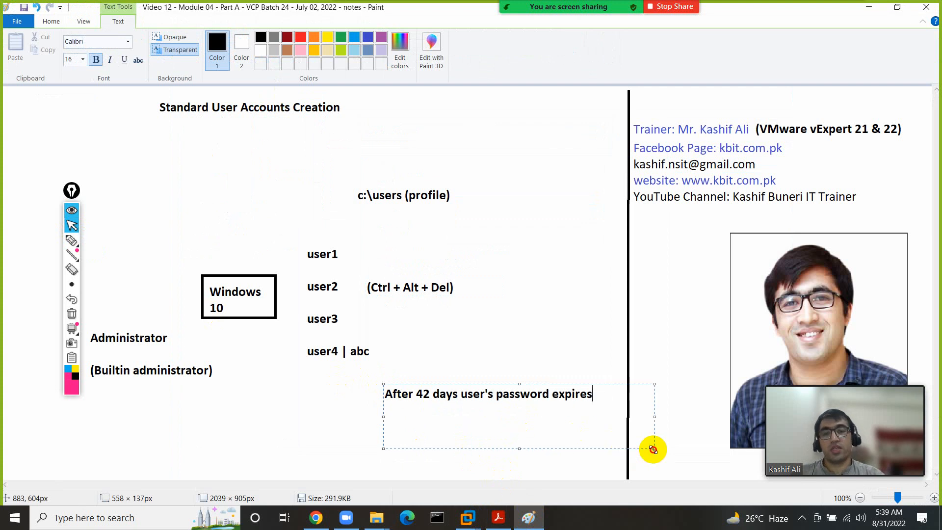
pyautogui.click(272, 392)
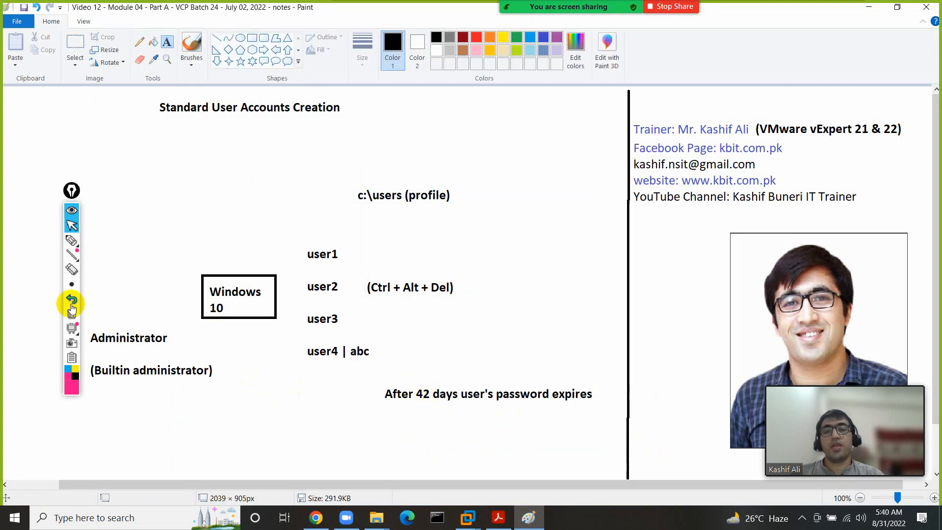
# - Circle the user4 entry and underline it, its password, and the 42-day note in pink
pyautogui.click(72, 240)
pyautogui.moveTo(300, 364)
pyautogui.mouseDown()
pyautogui.moveTo(375, 346)
pyautogui.moveTo(303, 338)
pyautogui.moveTo(296, 364)
pyautogui.mouseUp()
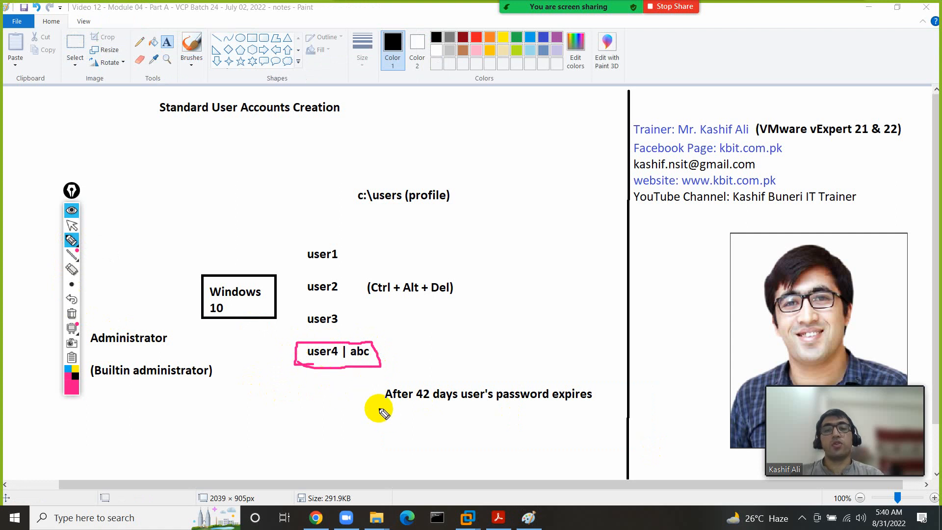
pyautogui.moveTo(378, 407); pyautogui.dragTo(570, 417)
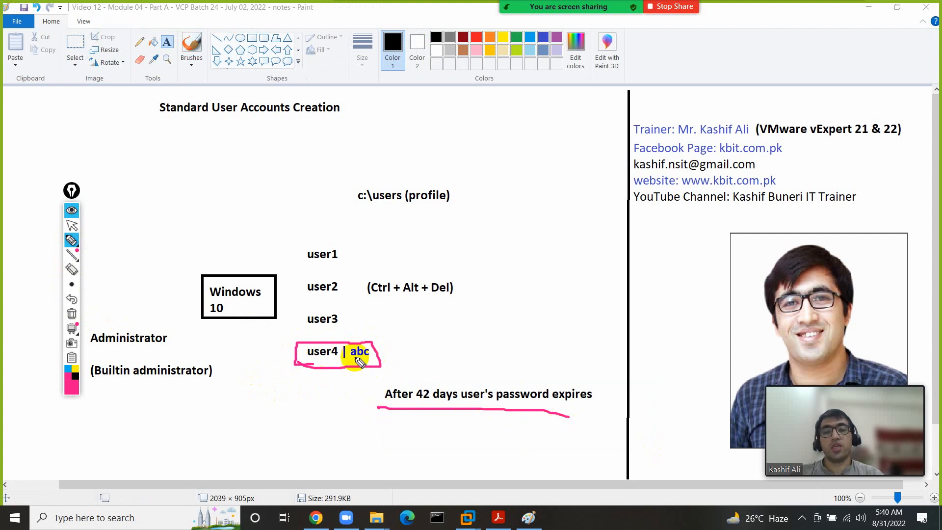
pyautogui.moveTo(349, 357); pyautogui.dragTo(375, 363)
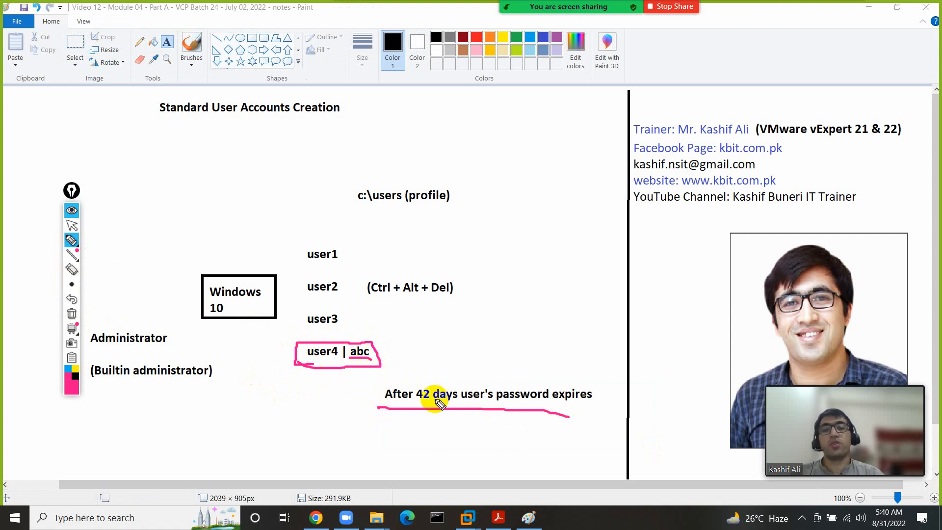
pyautogui.moveTo(305, 367); pyautogui.dragTo(375, 347)
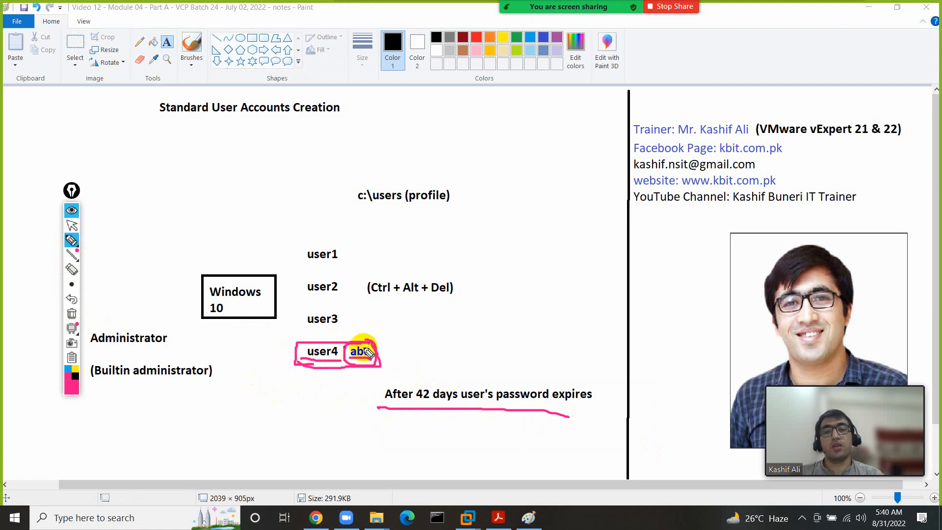